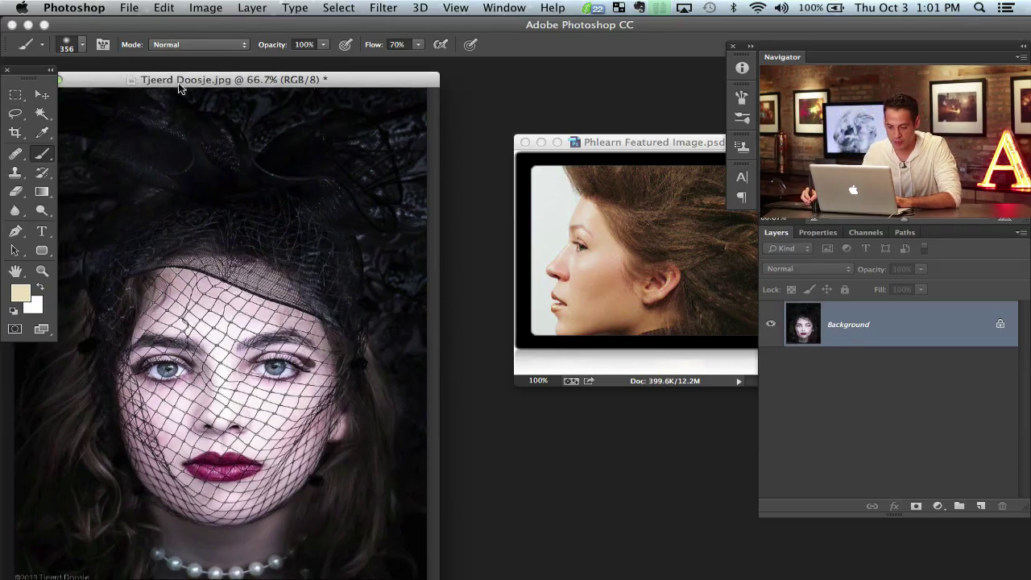
Display the veiled portrait in full screen mode with the menu bar and center it in the workspace
drag(178, 82, 216, 85)
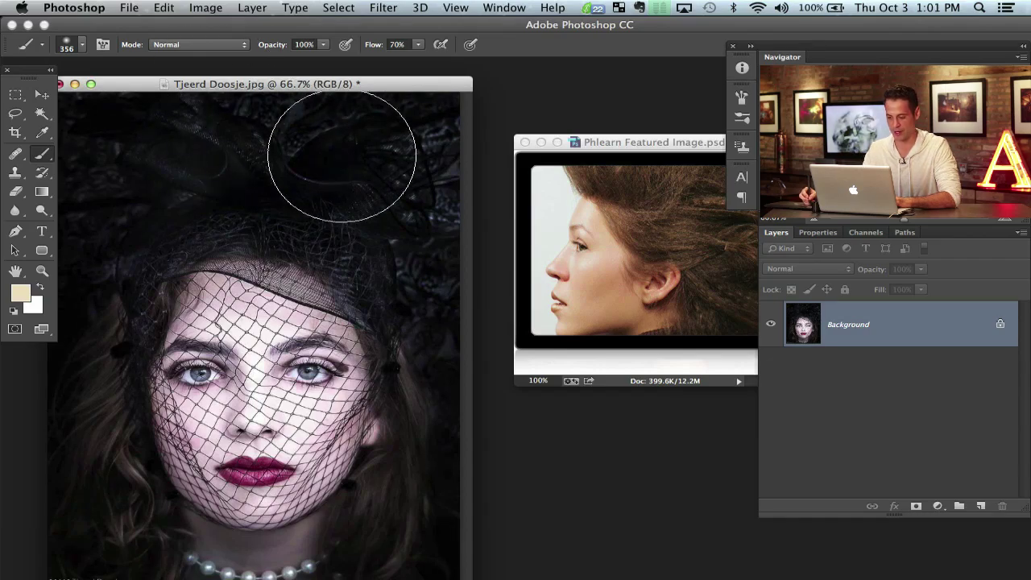
key(f)
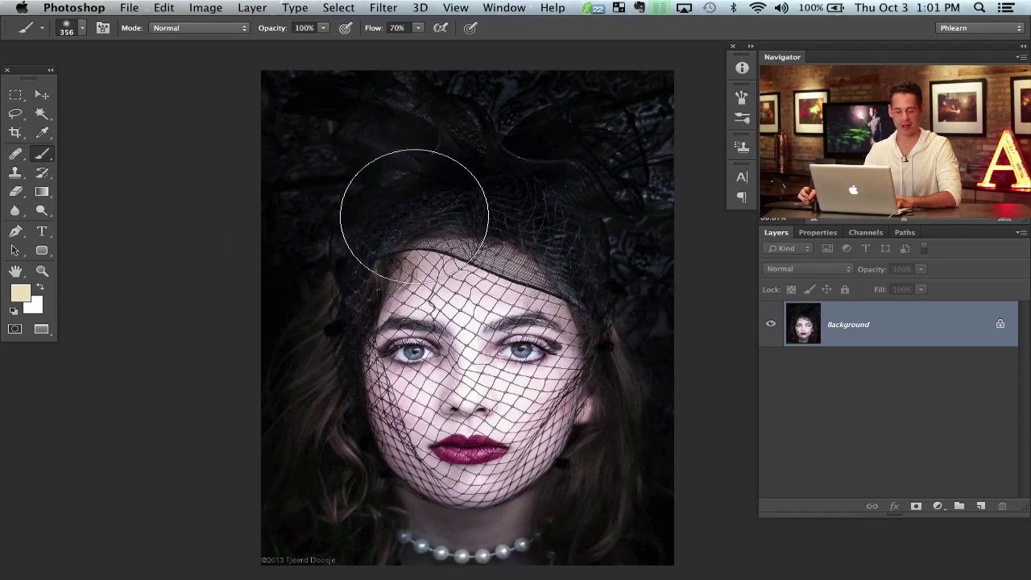
drag(432, 332, 393, 308)
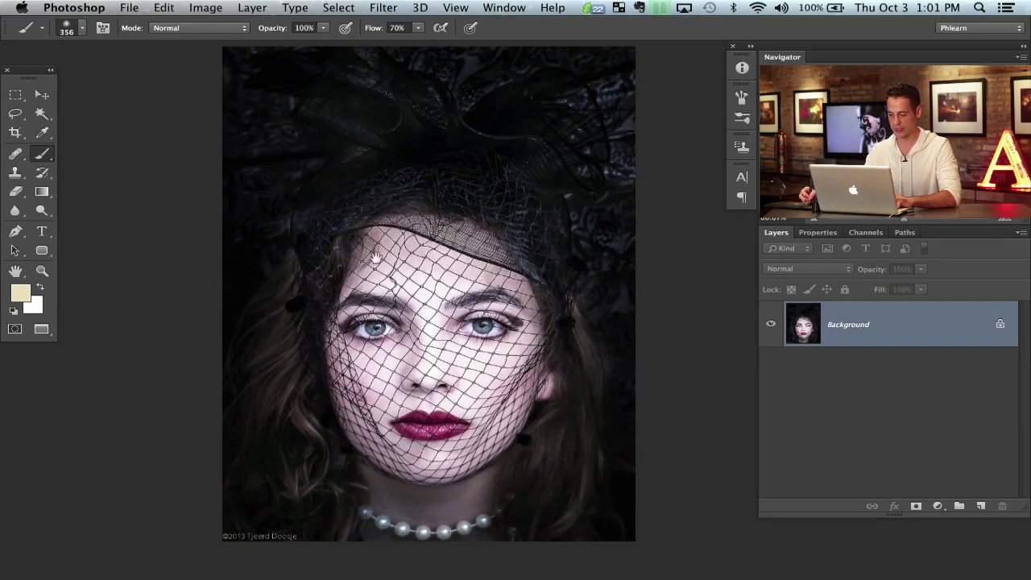
drag(372, 259, 363, 270)
Add a new empty layer above the Background and set the foreground color to a vivid purple
key(alt+shift+super+n)
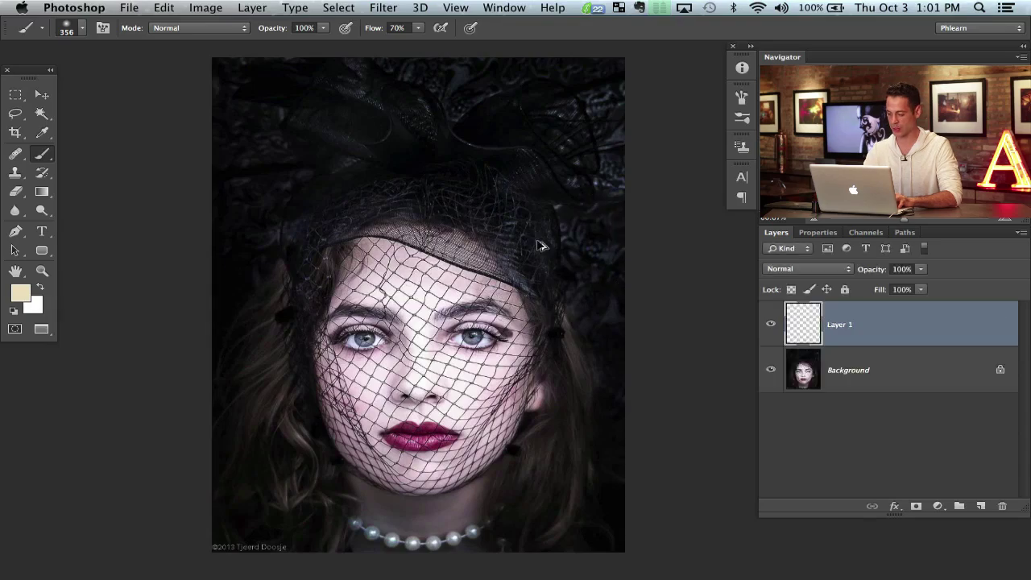
click(21, 294)
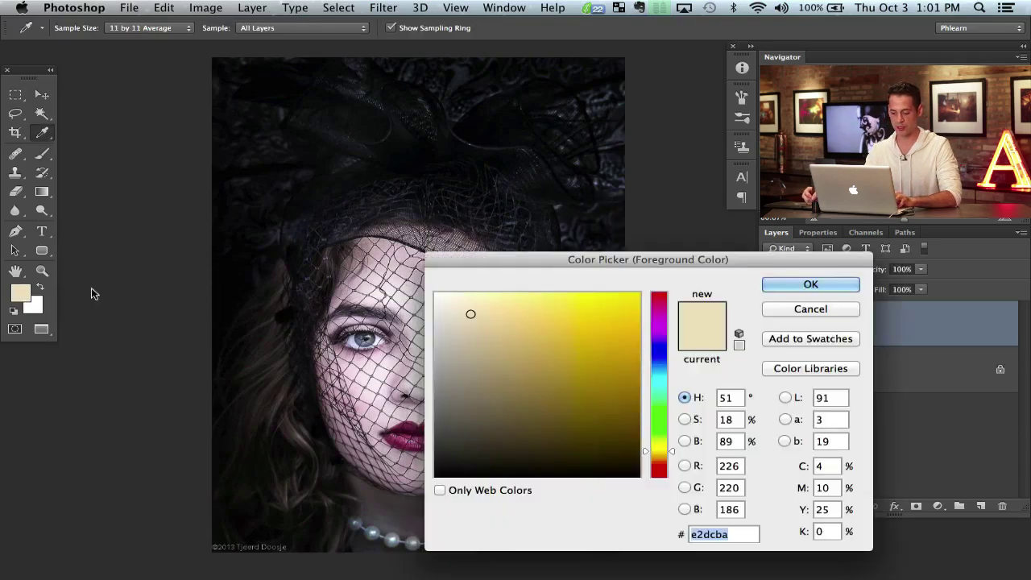
click(659, 334)
click(604, 293)
click(810, 284)
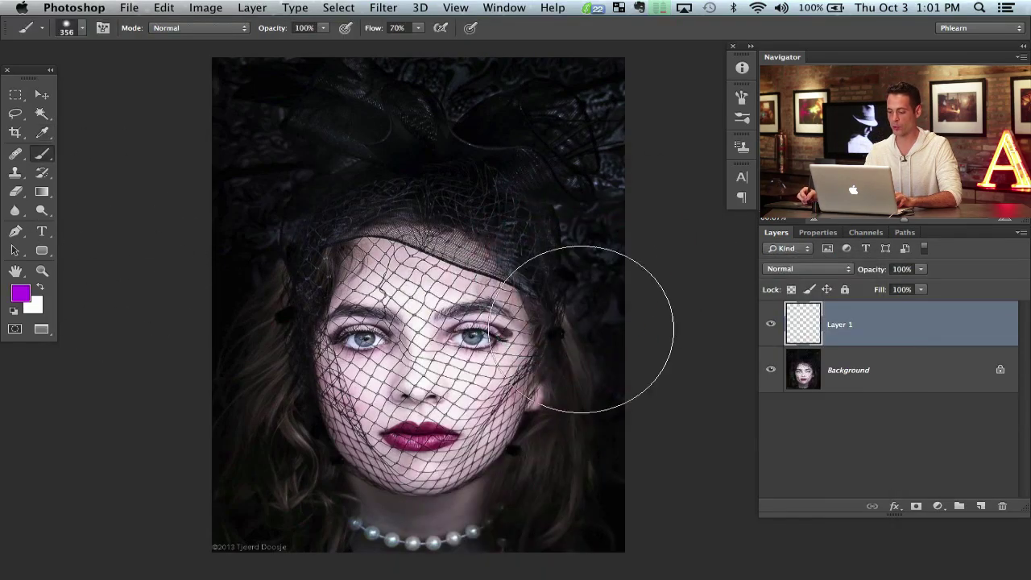
Reduce the brush size to 6 px and circle the dark areas of the hat and background in purple
mouse_move(563, 362)
mouse_down()
mouse_move(545, 376)
mouse_move(529, 358)
mouse_move(484, 359)
mouse_up()
drag(483, 312, 474, 325)
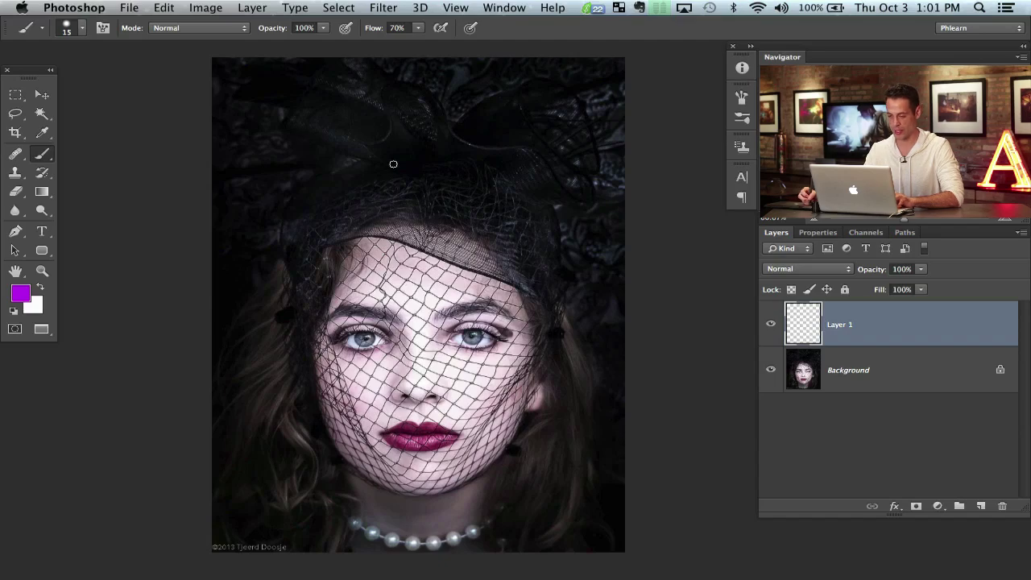
drag(426, 167, 419, 173)
drag(354, 139, 346, 161)
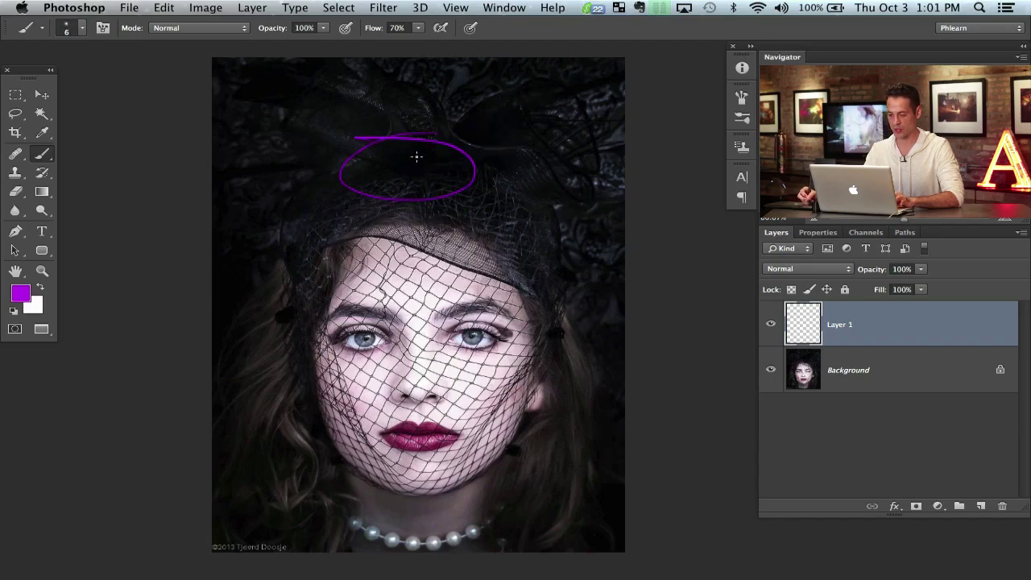
drag(516, 92, 521, 113)
mouse_move(542, 179)
mouse_down()
mouse_move(580, 275)
mouse_move(590, 269)
mouse_move(583, 334)
mouse_up()
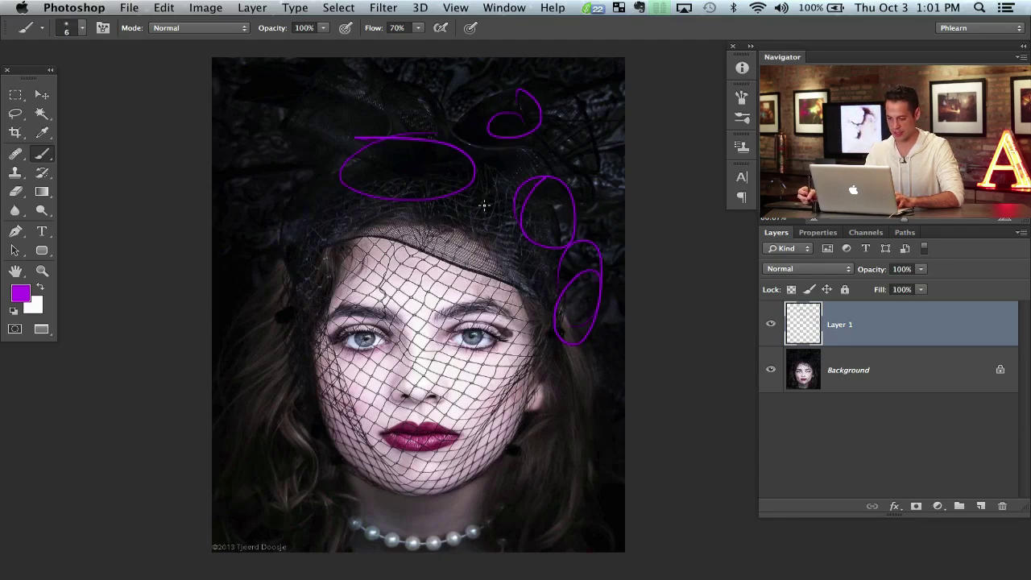
key(super+z)
drag(234, 212, 336, 79)
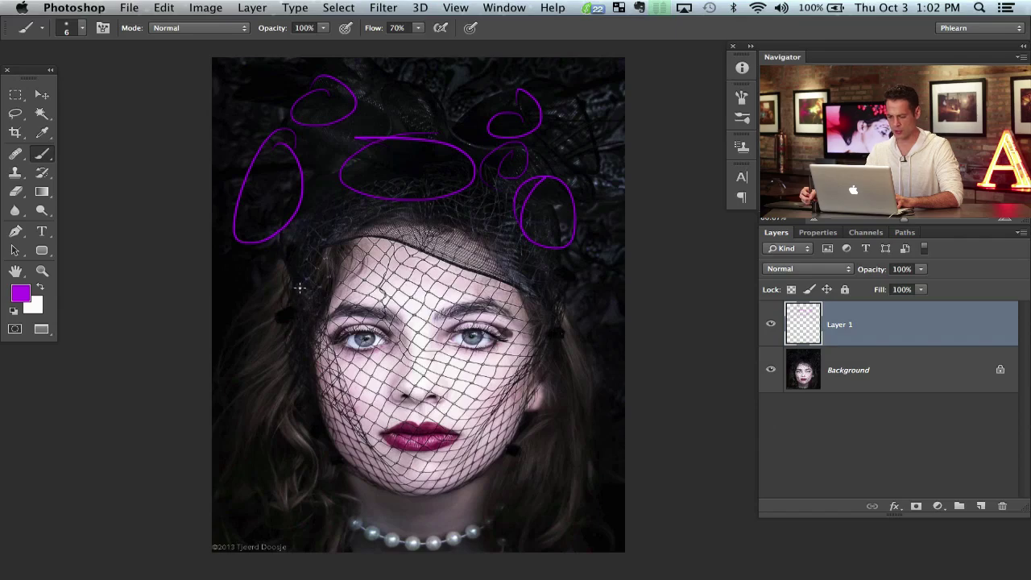
Outline both eyes and the hair on each side in purple, and write "Color" across the forehead
drag(345, 335, 348, 354)
drag(491, 311, 455, 314)
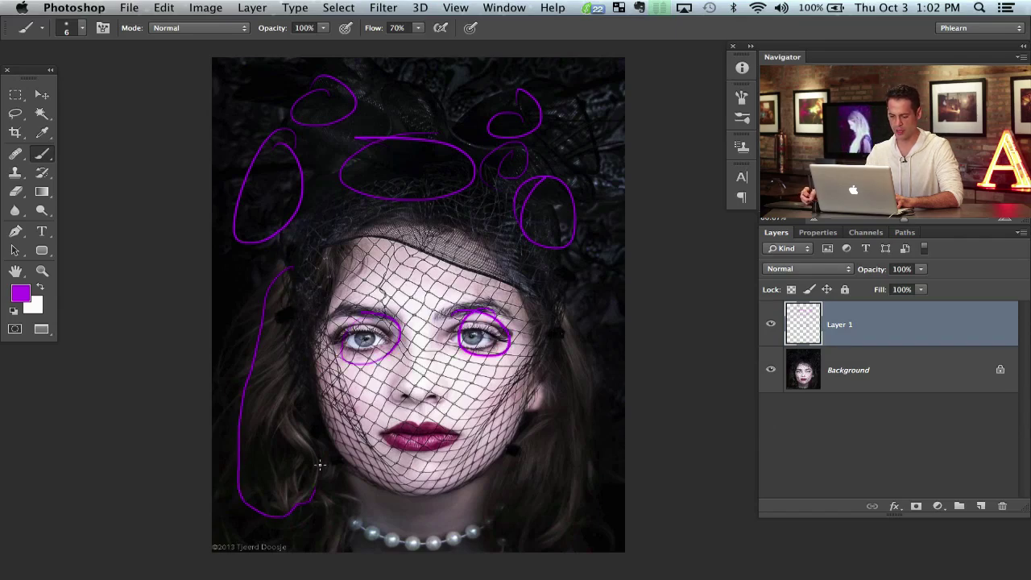
mouse_move(549, 301)
mouse_down()
mouse_move(531, 420)
mouse_move(561, 535)
mouse_up()
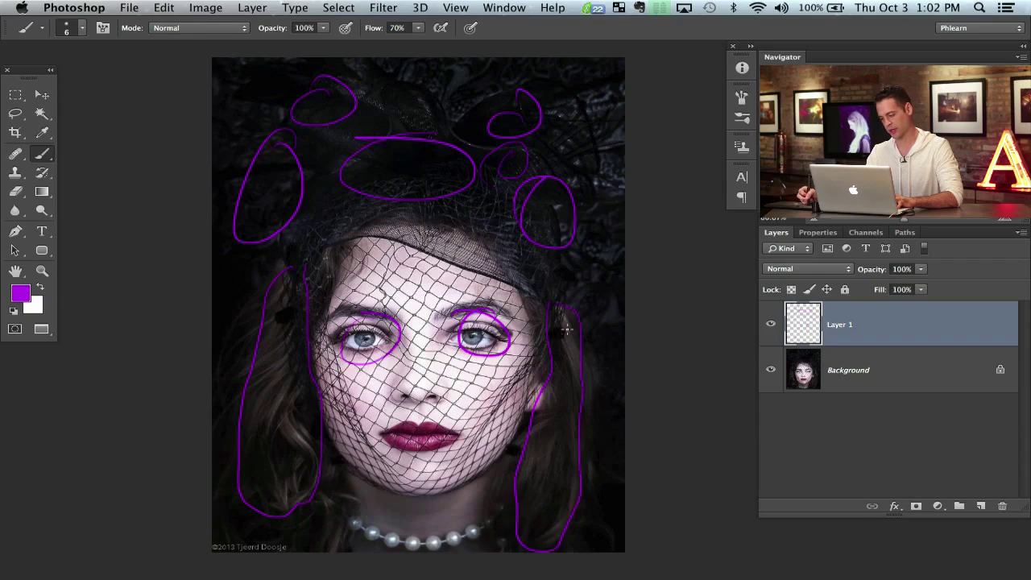
drag(566, 330, 583, 525)
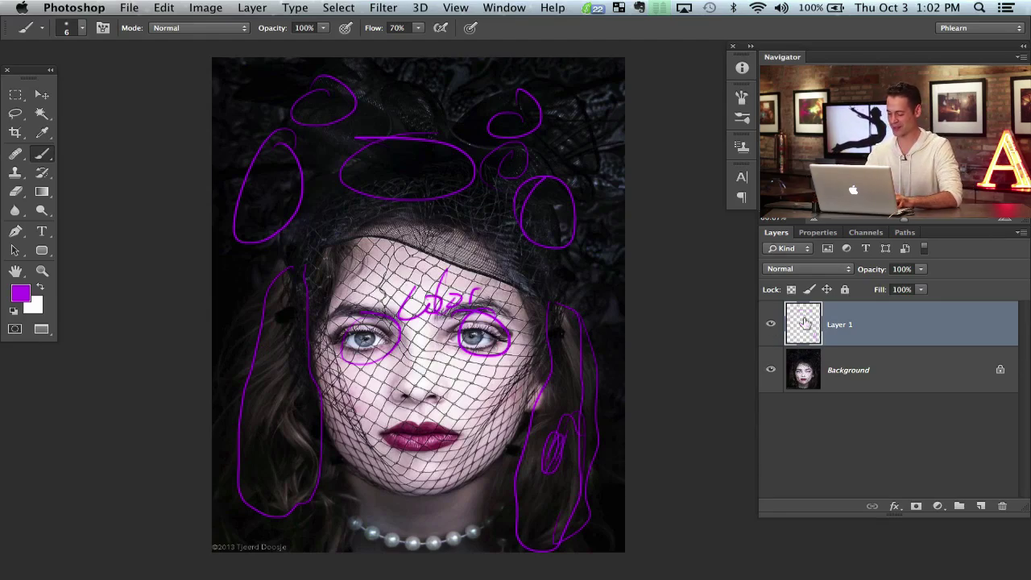
Delete the layer holding the purple markings
key(Delete)
drag(524, 291, 508, 293)
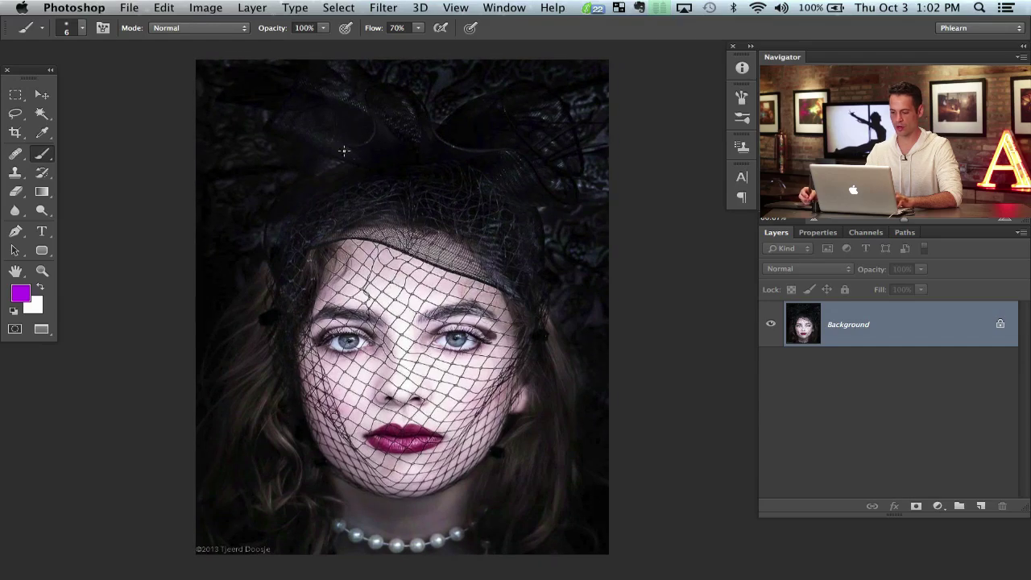
Add a Curves adjustment layer and raise the RGB curve steeply in the shadows to brighten the hat and hair
click(938, 506)
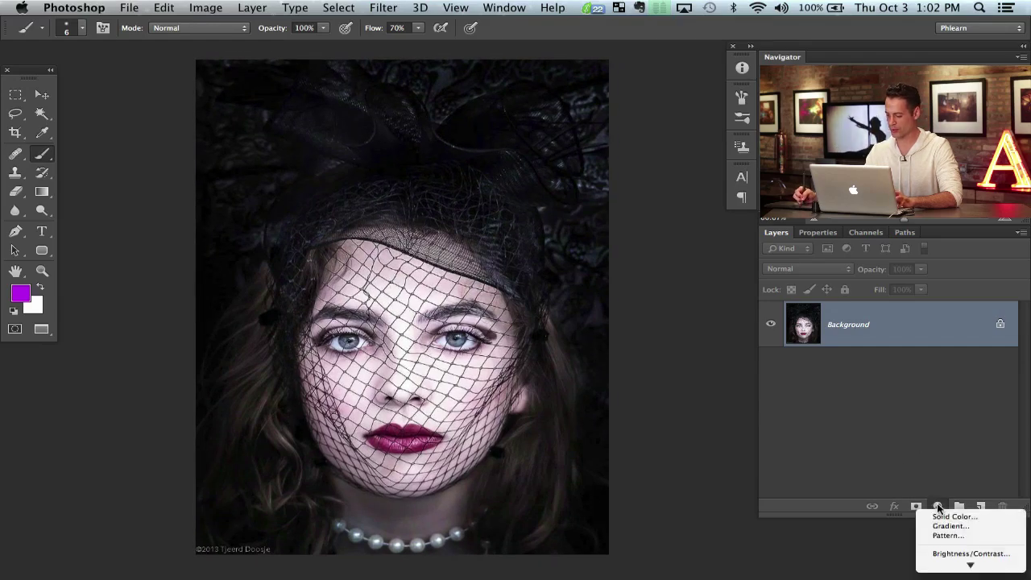
click(952, 508)
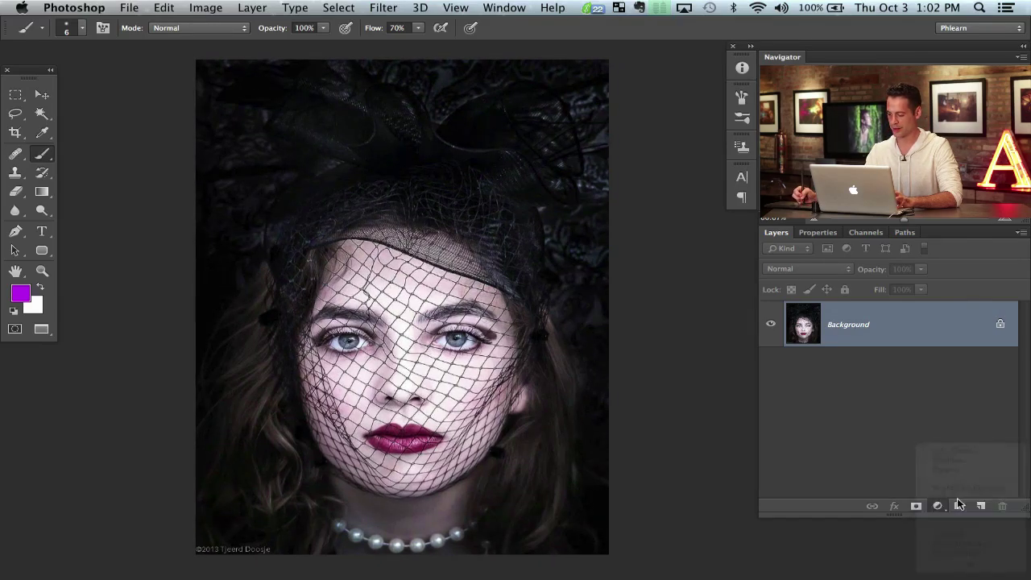
drag(889, 405, 840, 368)
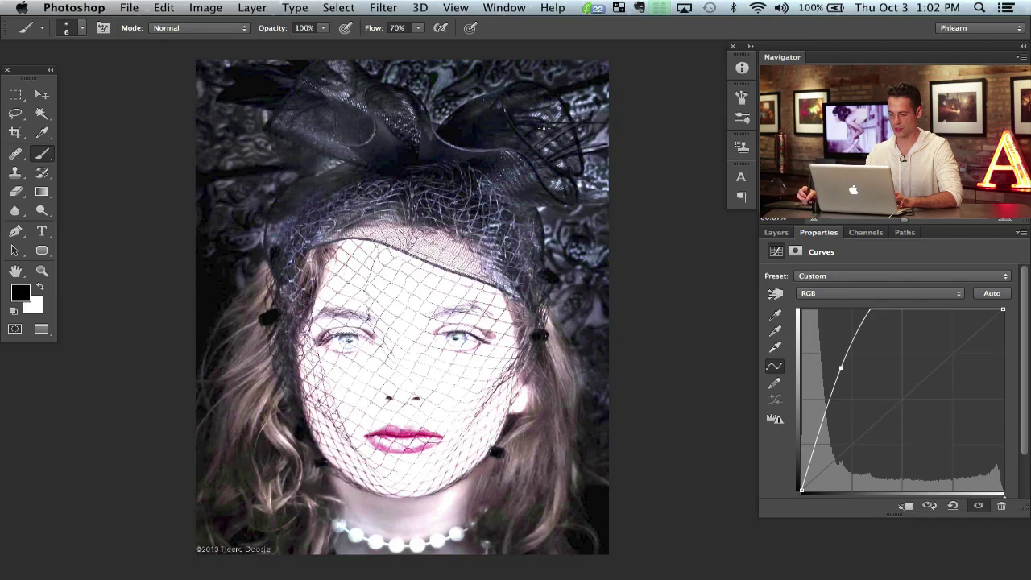
mouse_move(844, 367)
mouse_down()
mouse_move(858, 383)
mouse_move(846, 373)
mouse_up()
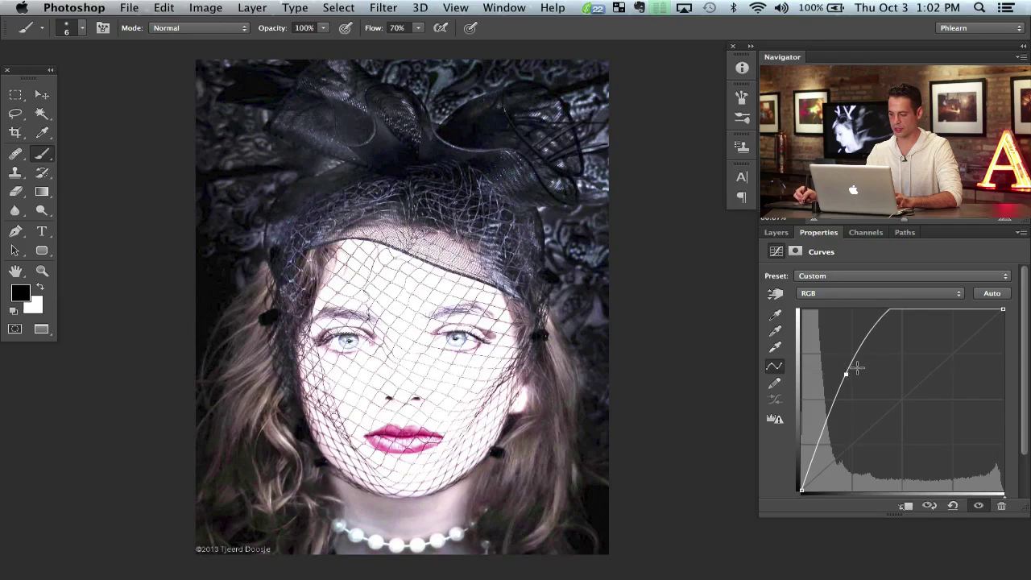
Use Apply Image on the Curves layer's mask with the merged RGB channel inverted, Multiply blending and 100% opacity
click(775, 232)
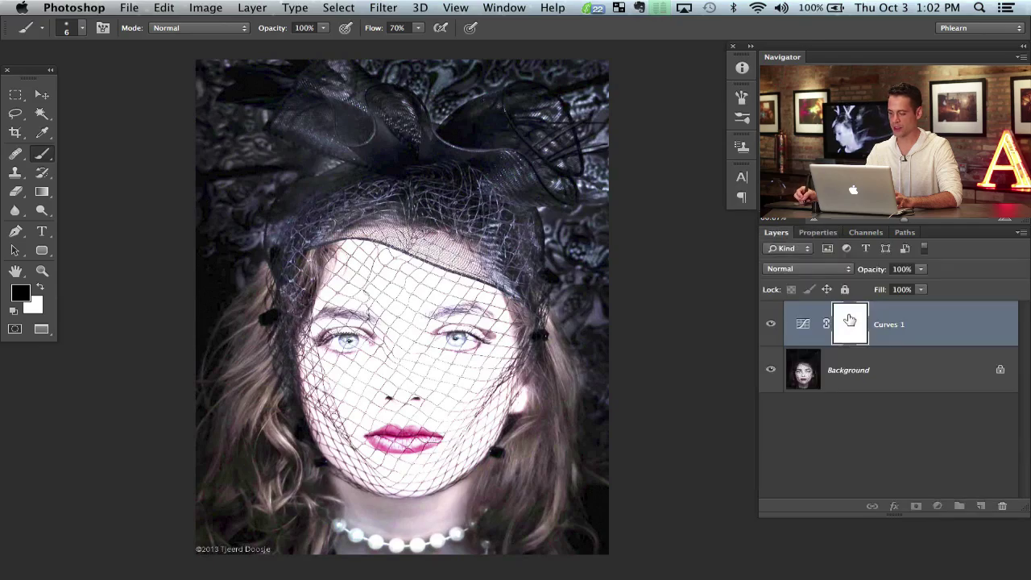
scroll(516, 298, left, 5)
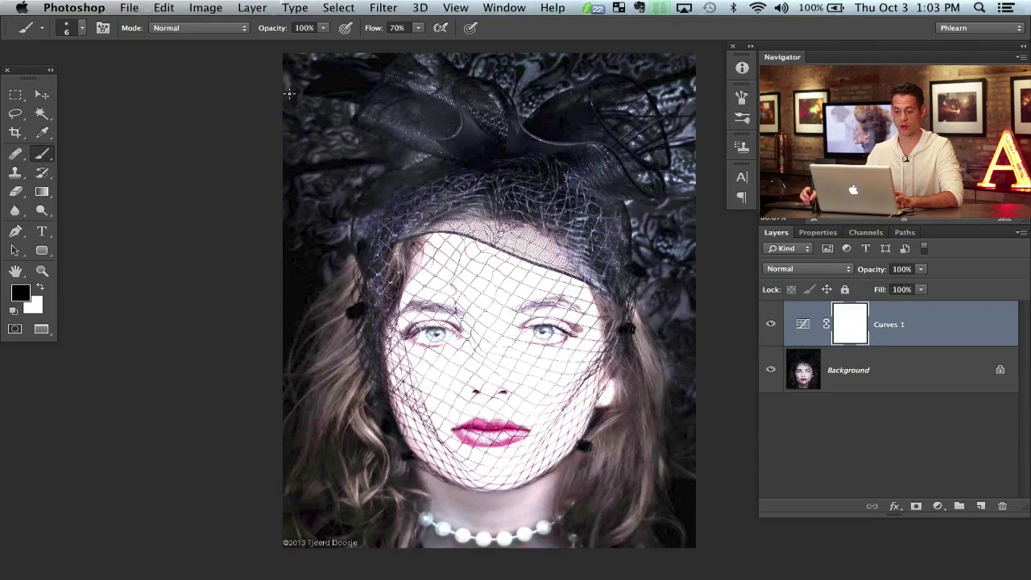
click(207, 8)
click(254, 242)
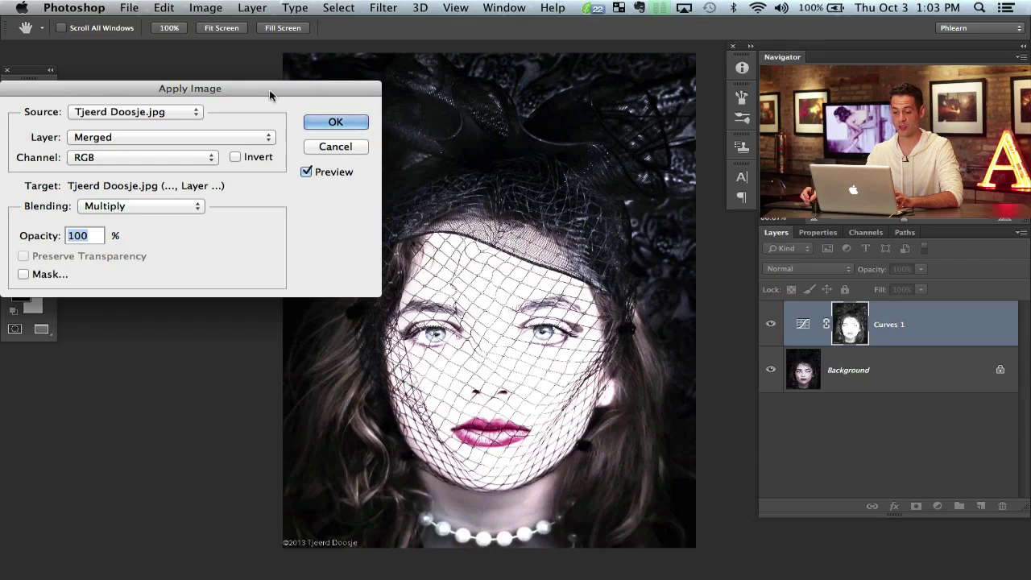
drag(269, 88, 273, 62)
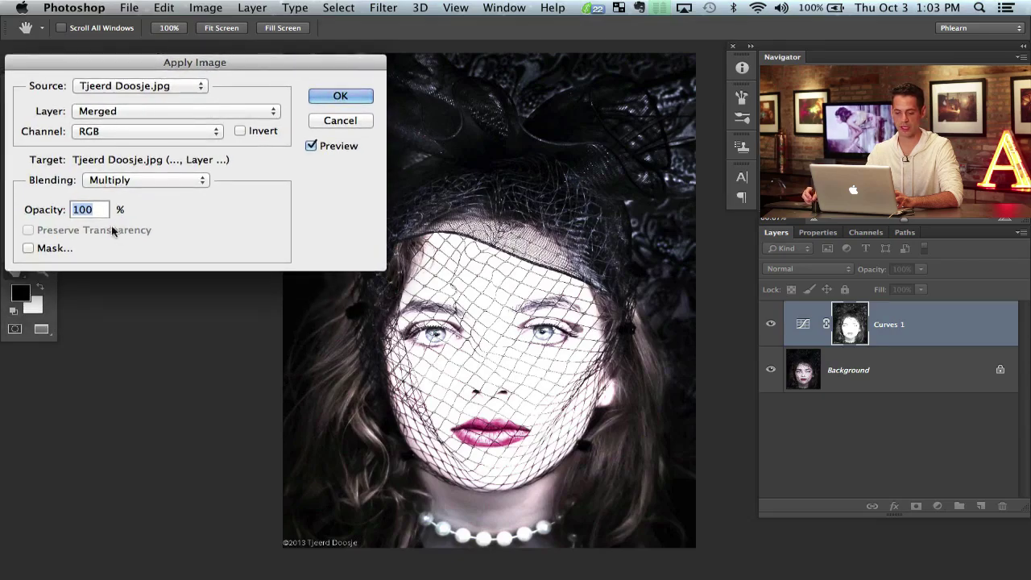
click(244, 132)
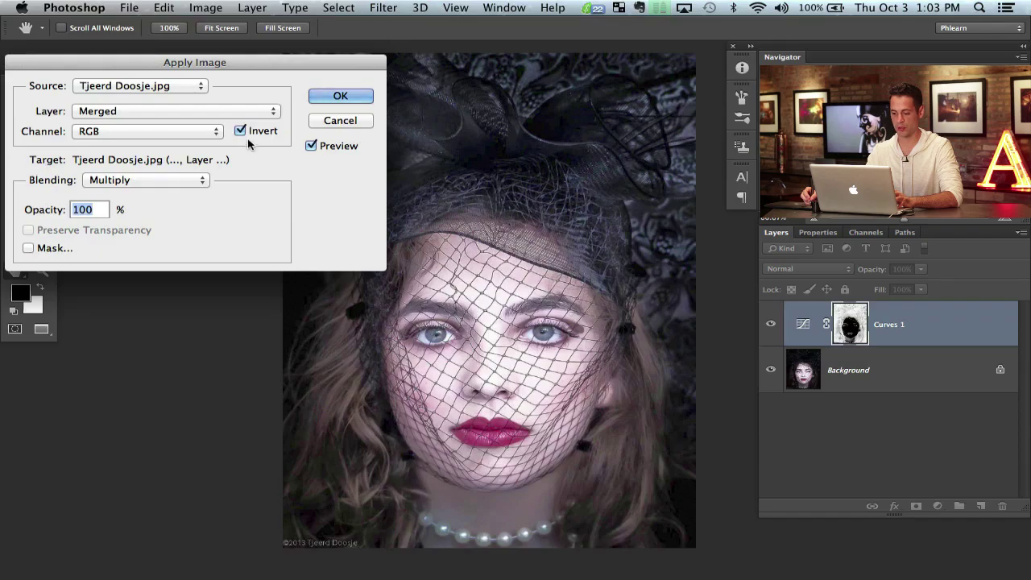
click(247, 134)
click(246, 136)
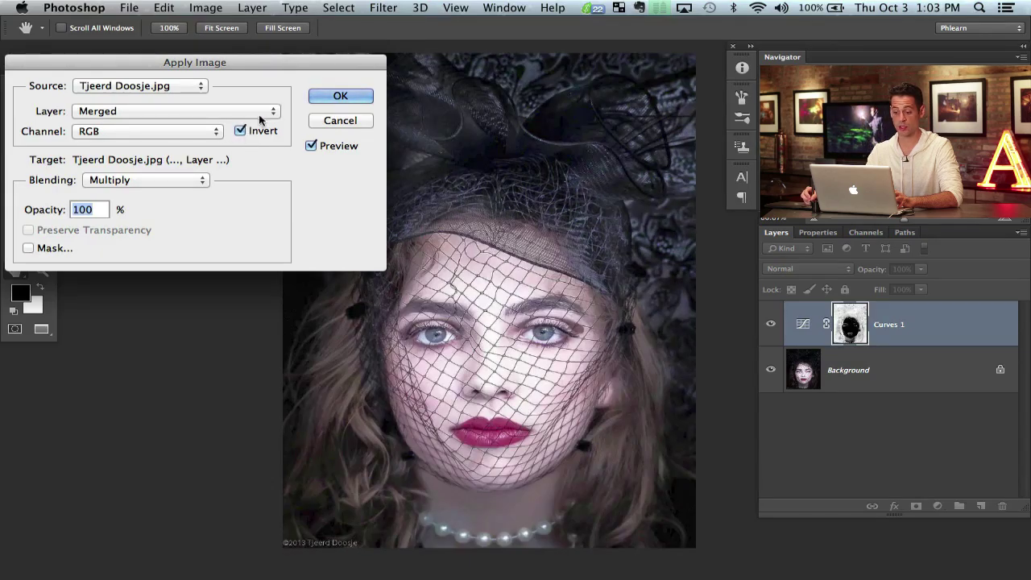
key(Return)
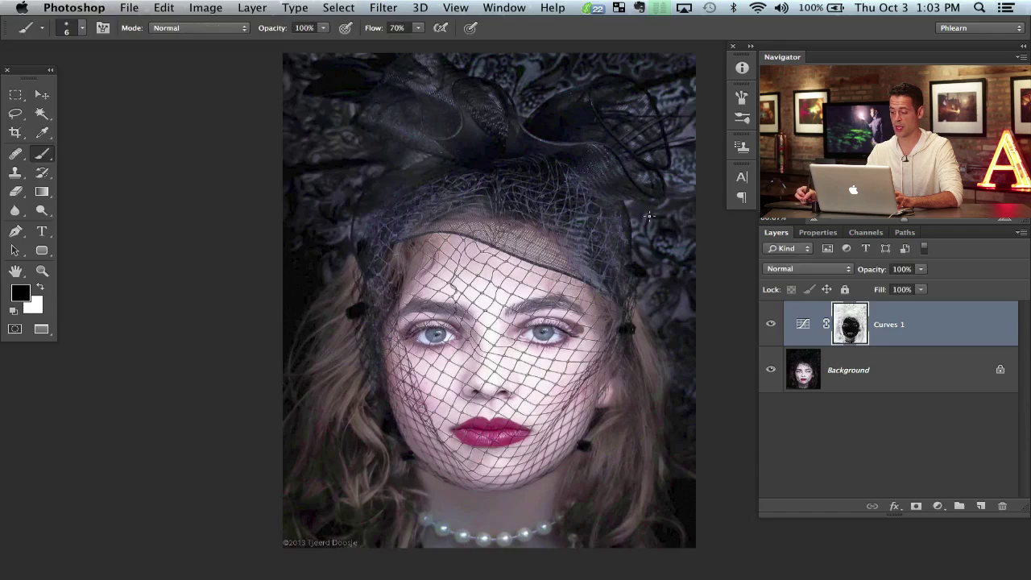
Compare the portrait before and after by toggling the Curves layer's visibility, leaving the layer visible
click(771, 326)
click(772, 325)
click(771, 326)
click(772, 325)
click(771, 326)
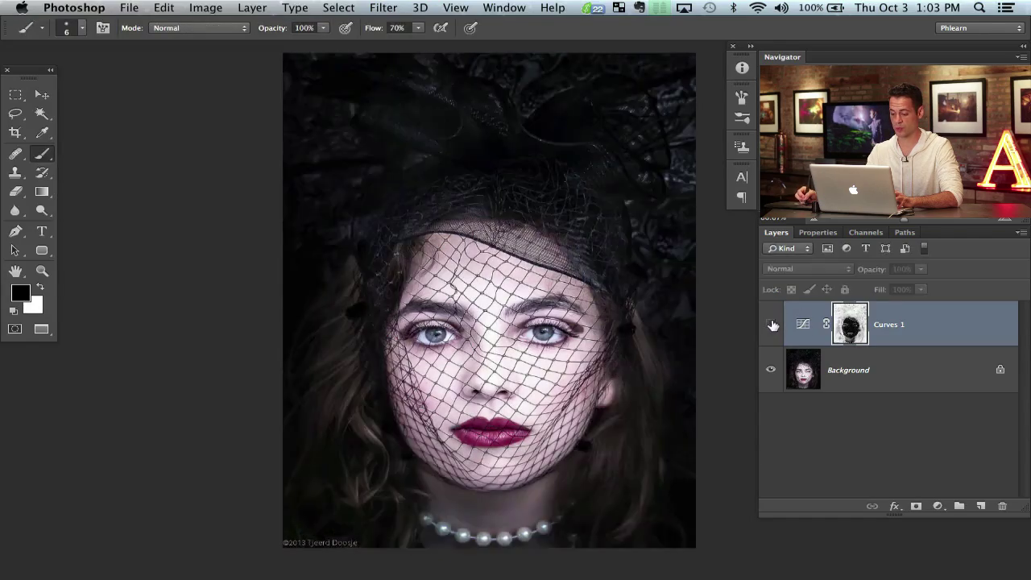
click(772, 324)
click(772, 324)
click(772, 324)
click(771, 323)
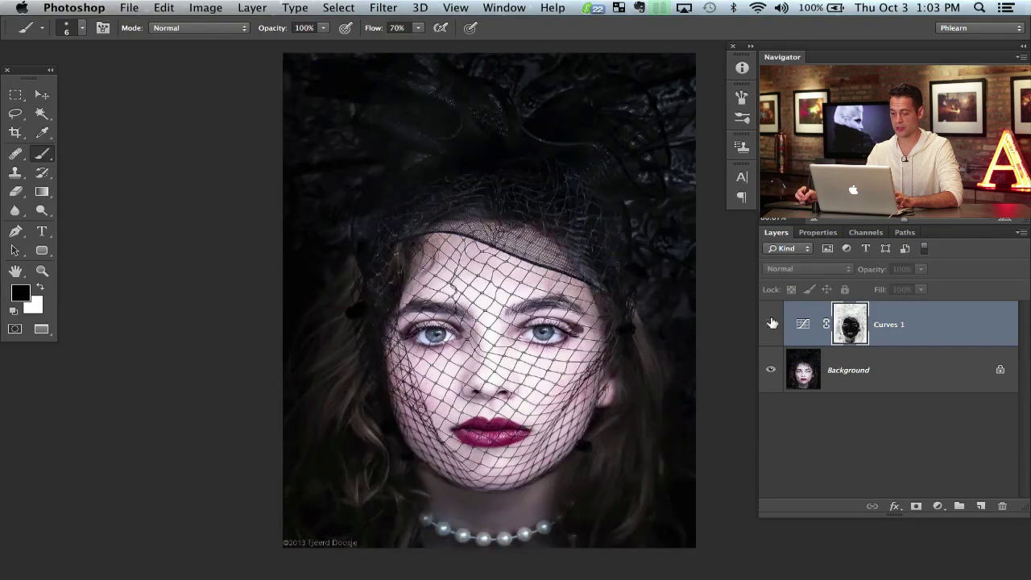
click(772, 324)
click(771, 323)
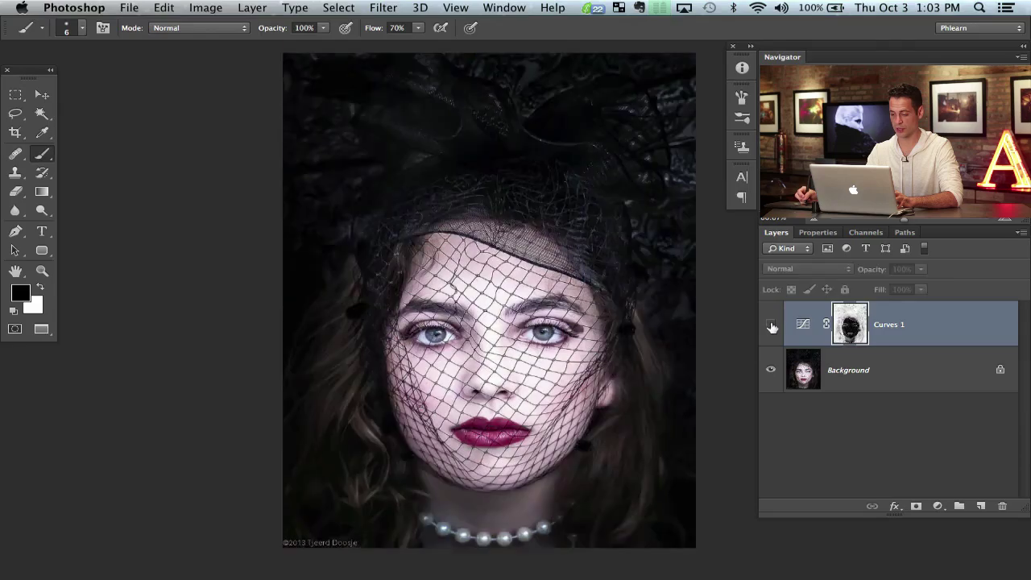
click(771, 324)
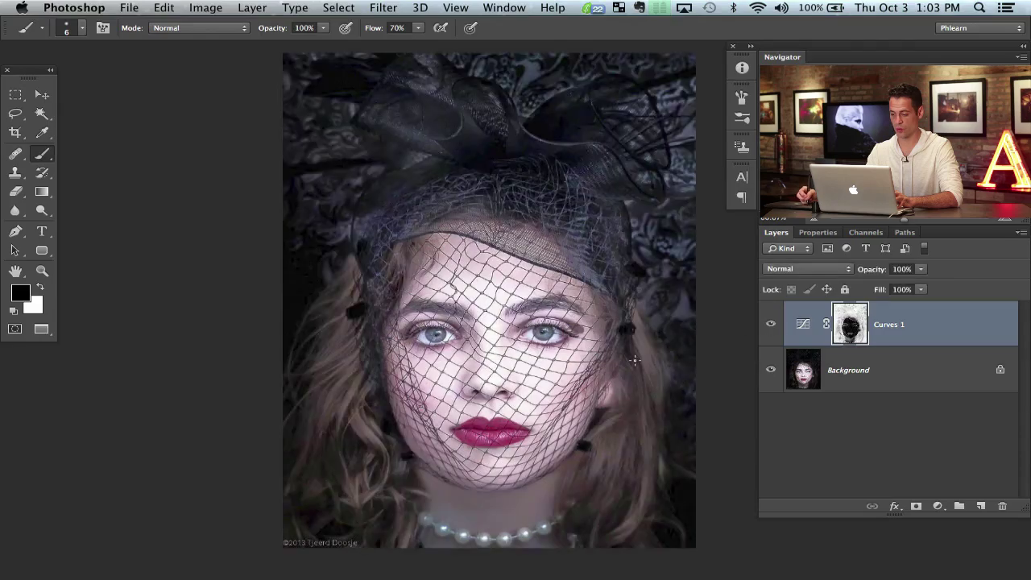
click(771, 325)
click(770, 325)
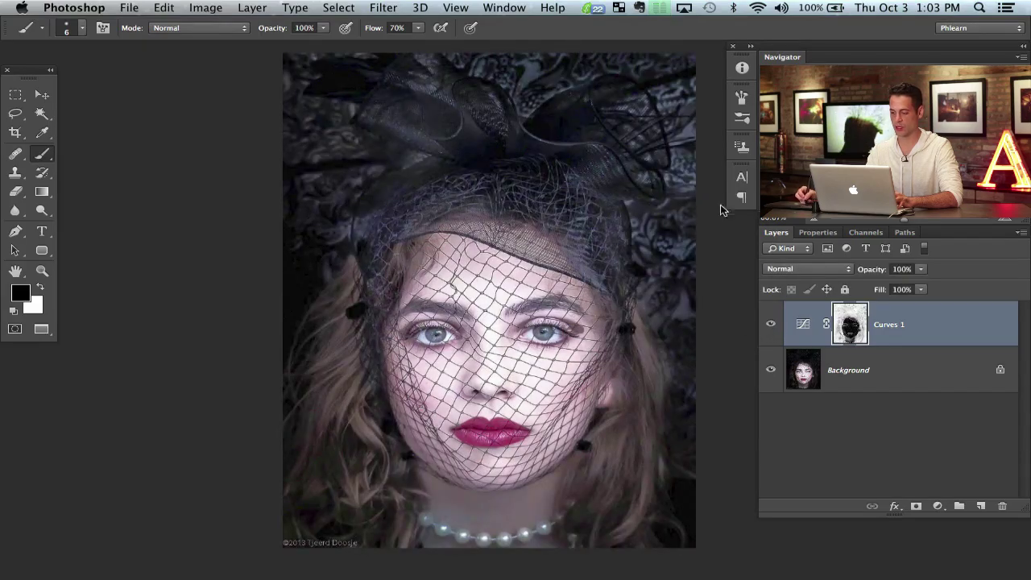
Compare the Curves effect with and without its layer mask, leaving the mask enabled
scroll(483, 242, right, 5)
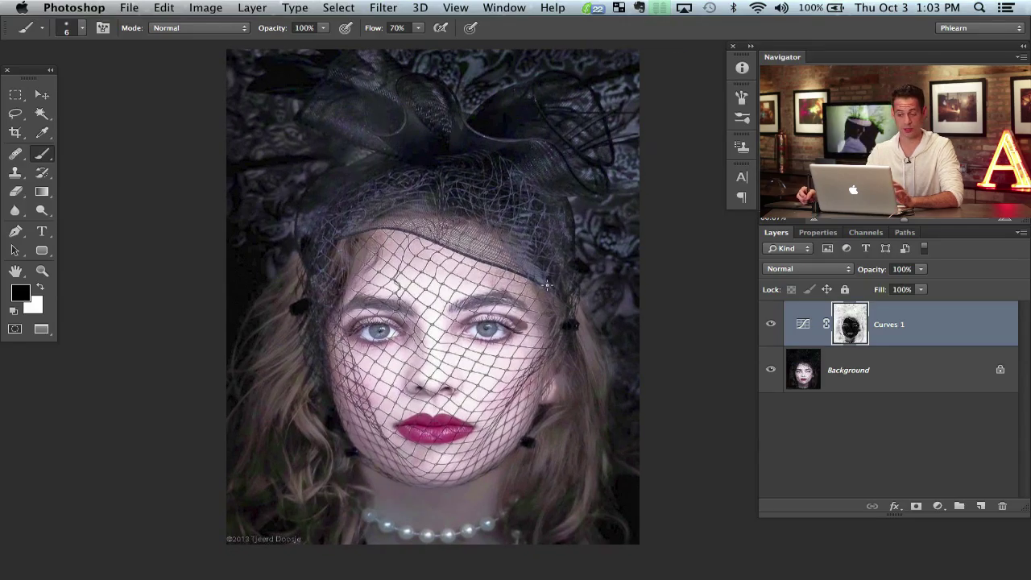
shift+click(850, 326)
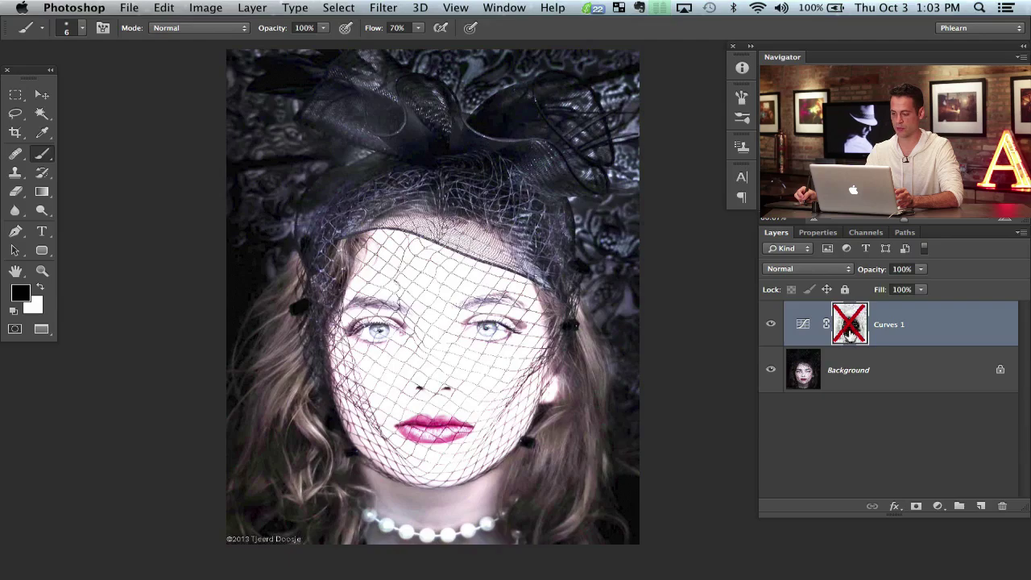
shift+click(850, 326)
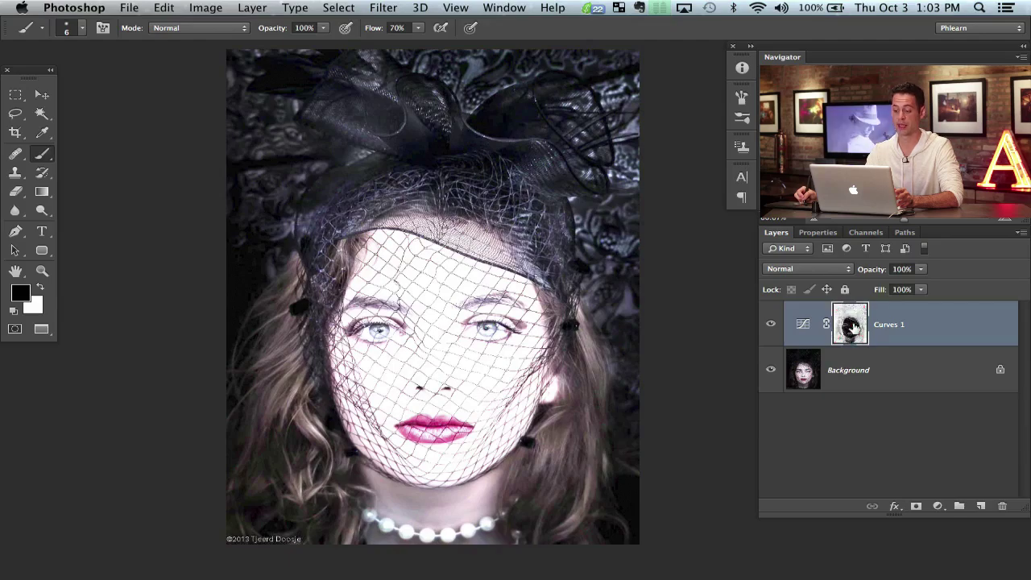
shift+click(853, 325)
shift+click(853, 327)
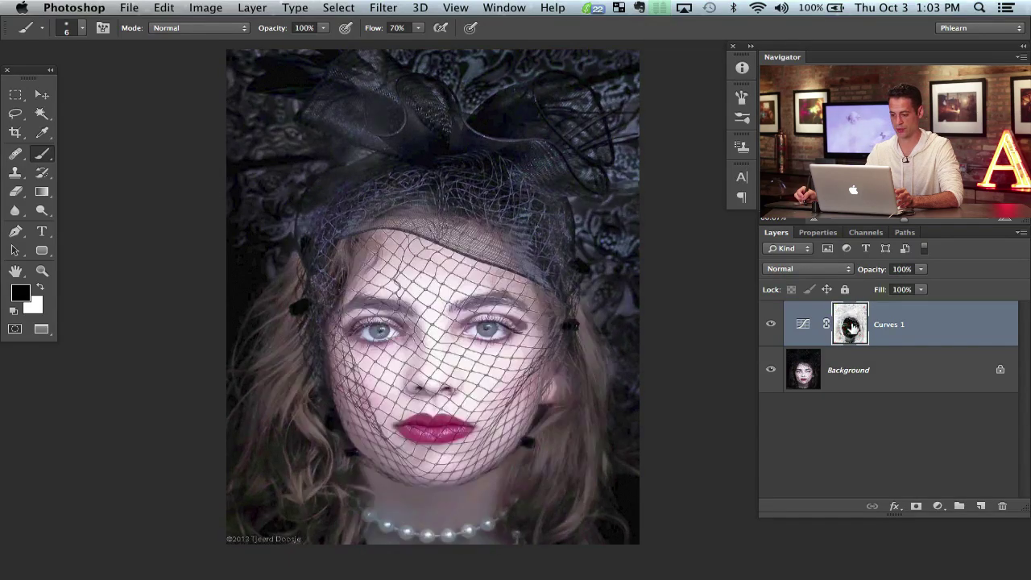
shift+click(852, 328)
shift+click(852, 330)
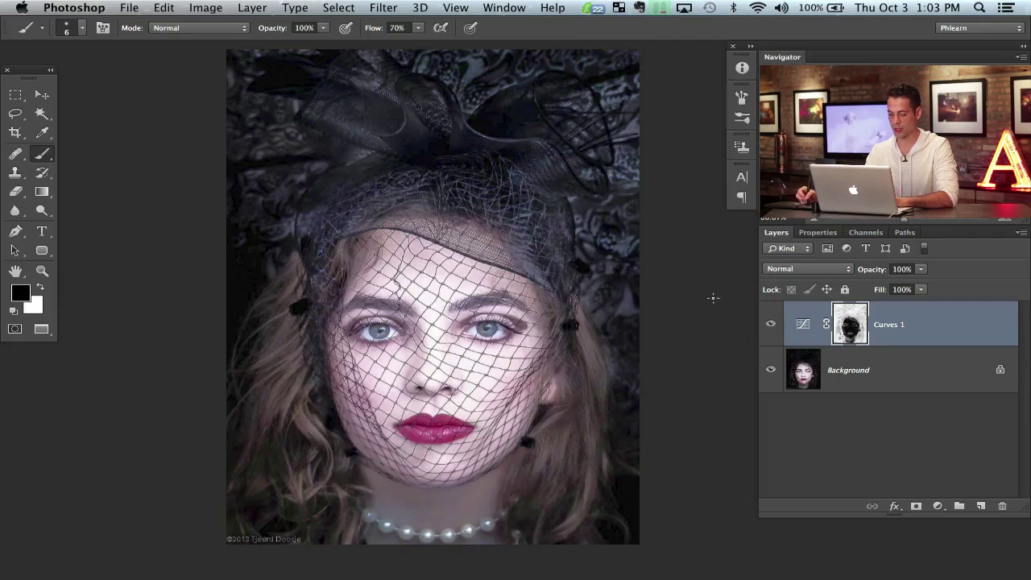
Paint black over the face on the Curves 1 mask with a soft 282 px brush at 70% flow
mouse_move(397, 305)
mouse_down()
mouse_move(425, 306)
mouse_move(334, 326)
mouse_up()
right_click(418, 304)
text(617)
key(Return)
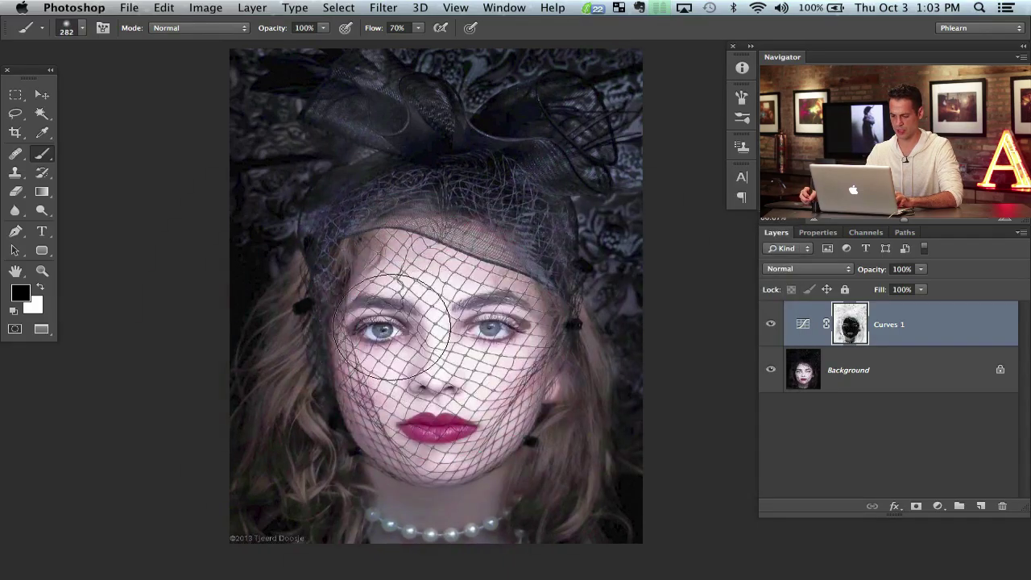
drag(479, 315, 488, 323)
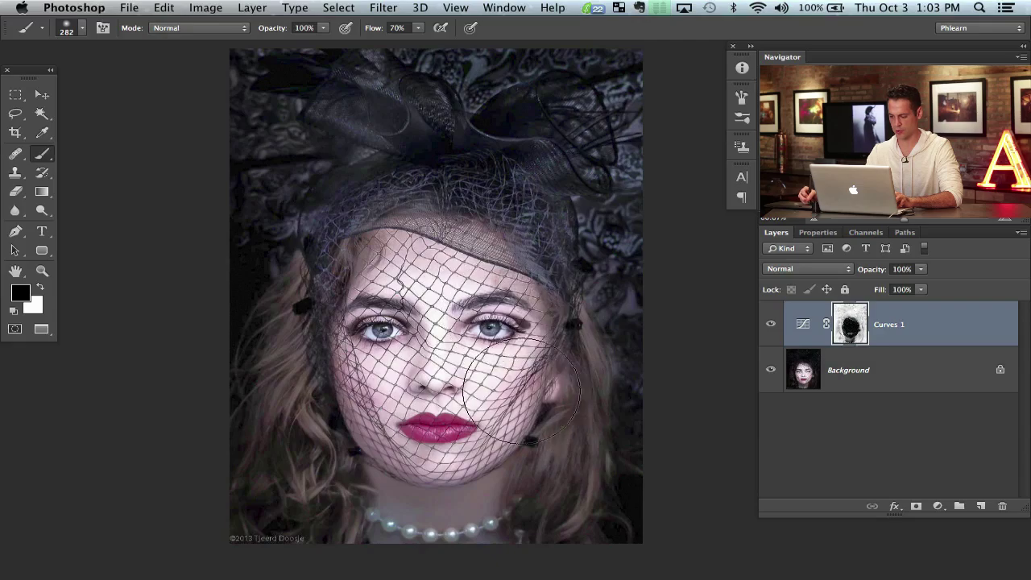
drag(487, 385, 518, 385)
Paint black on the Curves 1 mask around the image edges, corners and neck with a 360 px brush, checking the layer's effect between strokes
mouse_move(515, 450)
mouse_down()
mouse_move(548, 492)
mouse_move(427, 222)
mouse_move(388, 377)
mouse_move(322, 529)
mouse_move(231, 379)
mouse_move(231, 518)
mouse_up()
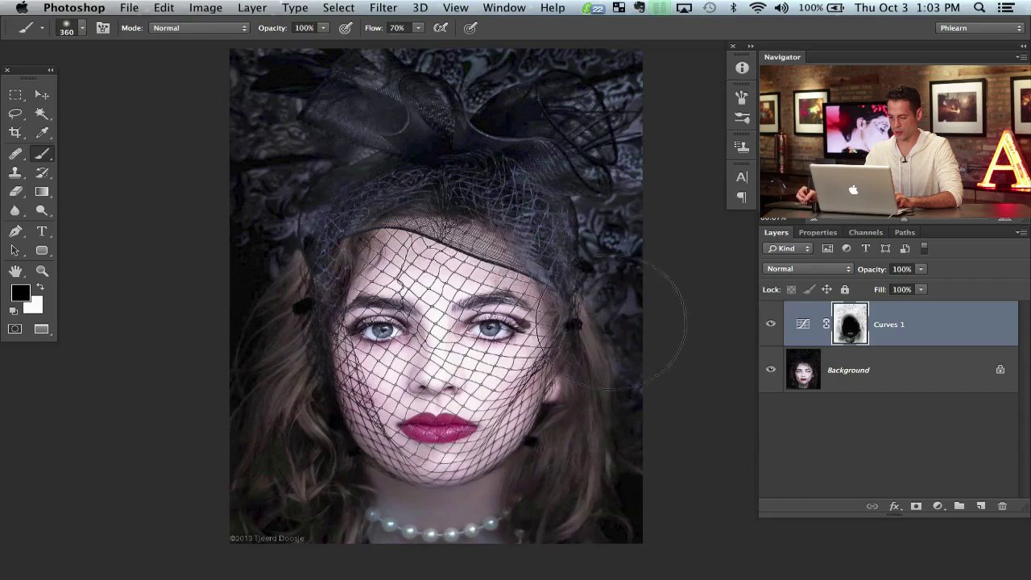
mouse_move(496, 31)
mouse_down()
mouse_move(297, 23)
mouse_move(232, 242)
mouse_move(233, 212)
mouse_up()
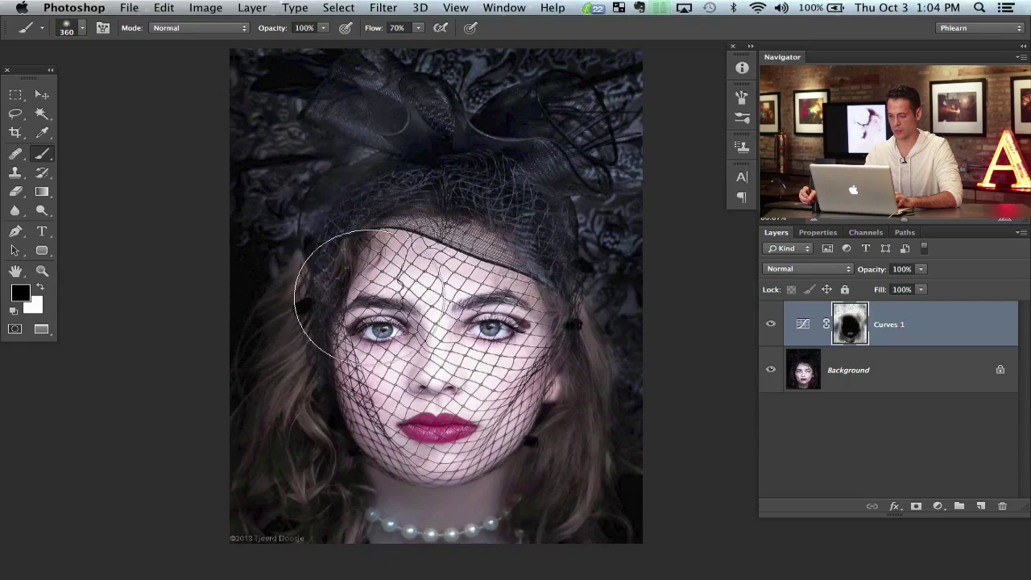
click(769, 324)
click(770, 323)
click(770, 324)
click(770, 324)
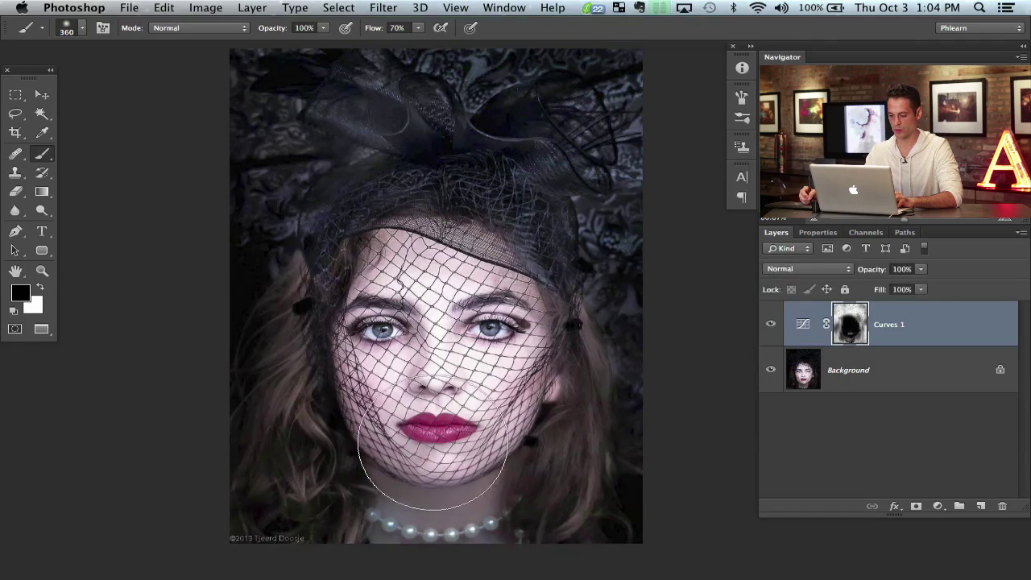
mouse_move(472, 483)
mouse_down()
mouse_move(500, 488)
mouse_move(349, 517)
mouse_move(333, 504)
mouse_move(529, 513)
mouse_move(410, 572)
mouse_move(517, 528)
mouse_up()
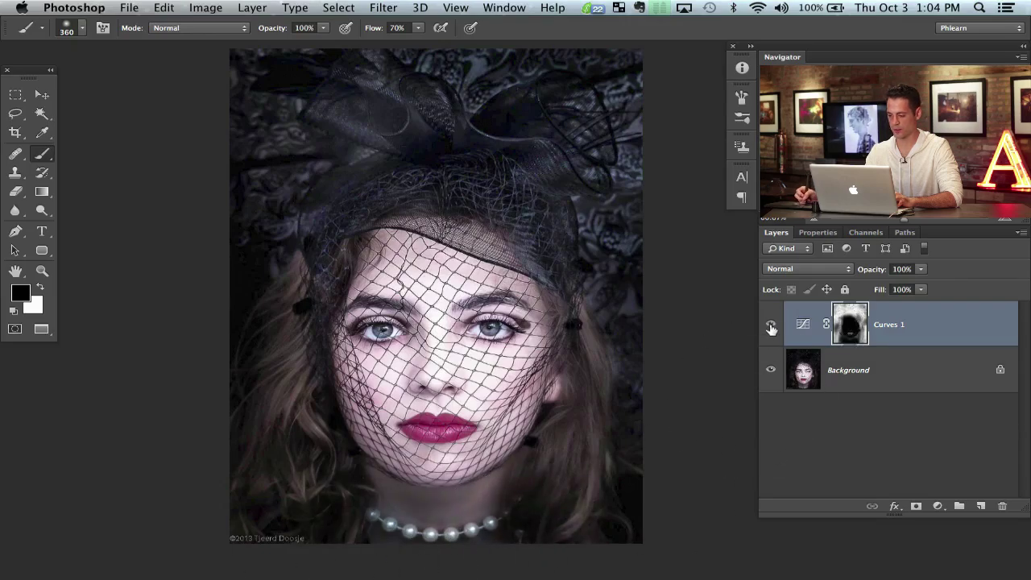
Compare the portrait with and without the repainted Curves 1 layer, leaving the layer visible
click(770, 324)
click(770, 324)
click(769, 324)
click(770, 324)
click(770, 323)
click(770, 323)
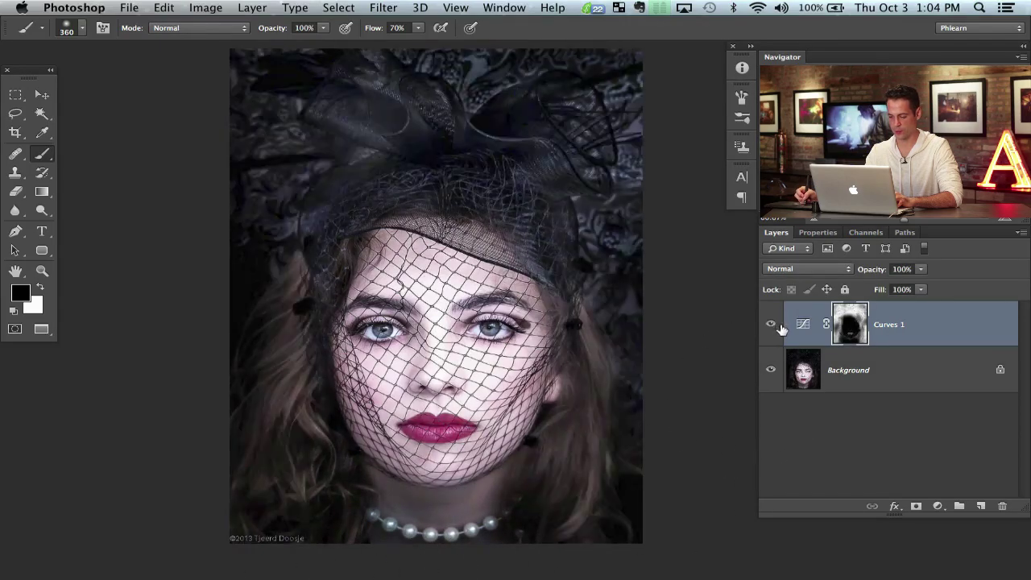
click(778, 325)
double_click(785, 328)
click(913, 269)
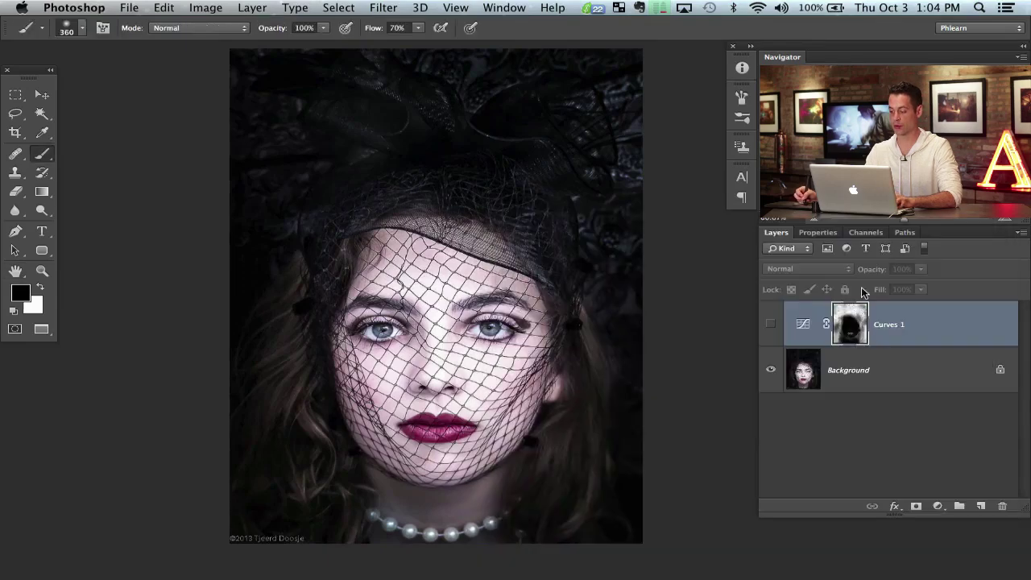
click(771, 324)
click(770, 324)
click(771, 324)
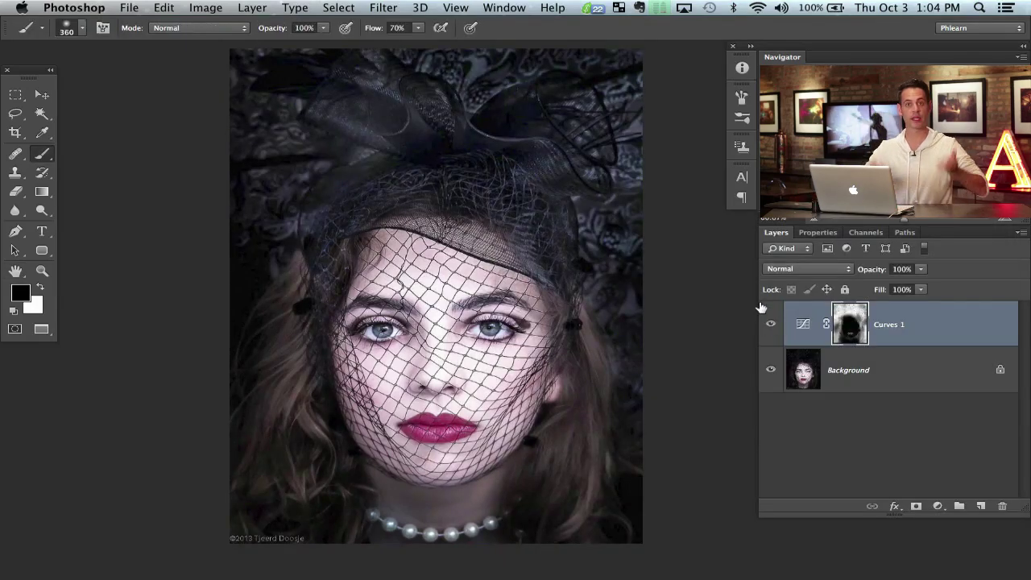
Add a second Curves adjustment layer above Curves 1 and raise its curve to brighten the whole portrait
click(937, 505)
click(955, 512)
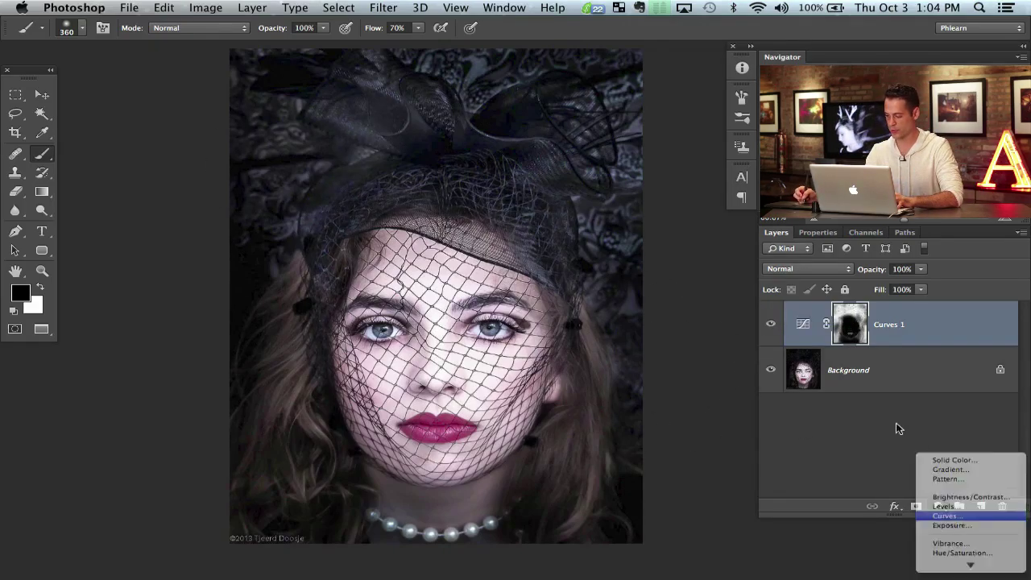
drag(886, 409, 860, 379)
click(775, 233)
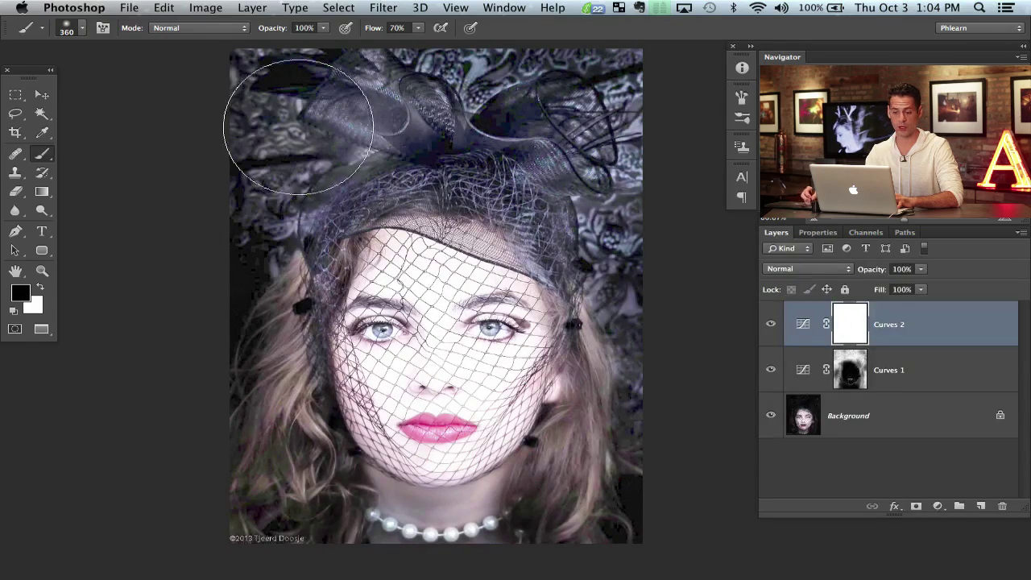
Use Apply Image on the Curves 2 mask with the merged RGB channel, not inverted, Multiply blending and 100% opacity
click(207, 9)
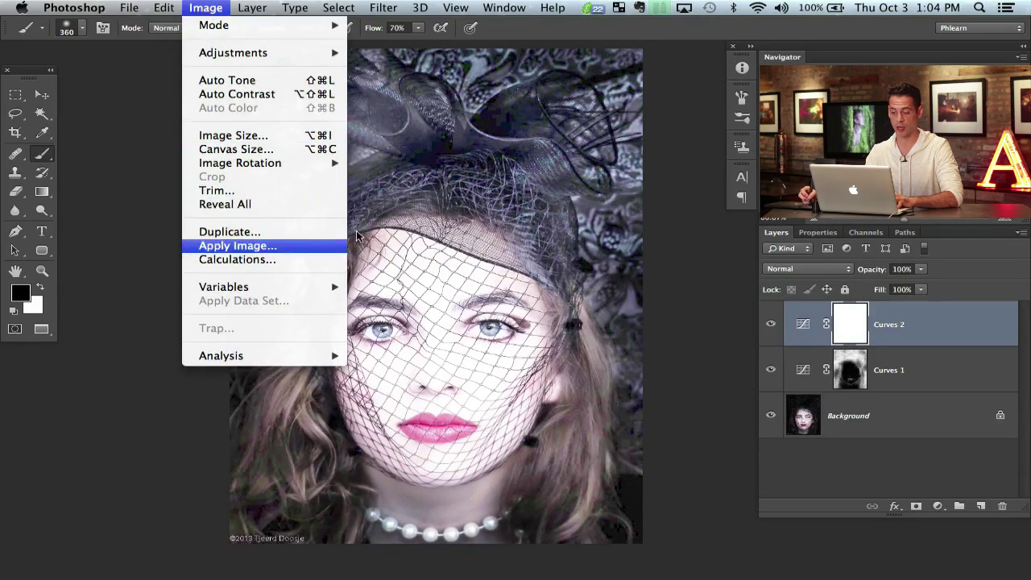
click(237, 246)
click(254, 128)
click(261, 133)
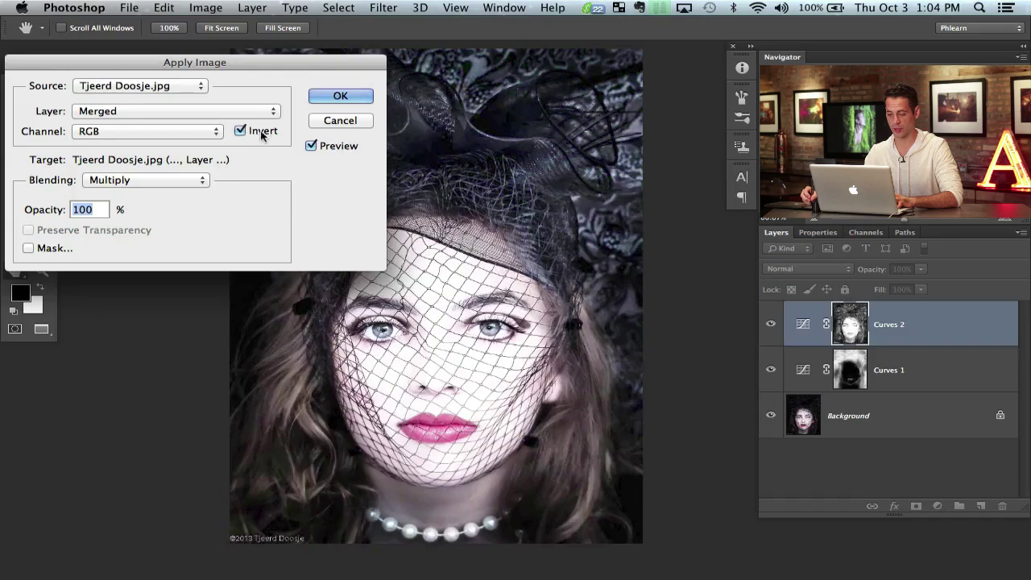
click(260, 134)
click(339, 95)
key(b)
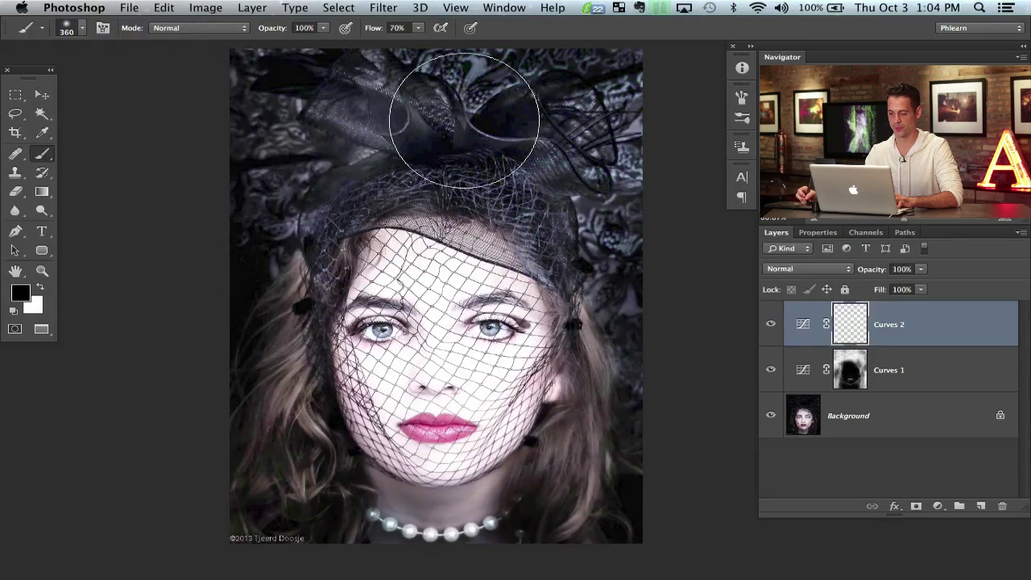
Compare the portrait with and without the Curves 2 layer to examine its effect on highlights and hat detail, leaving it visible
click(770, 324)
click(770, 326)
click(770, 327)
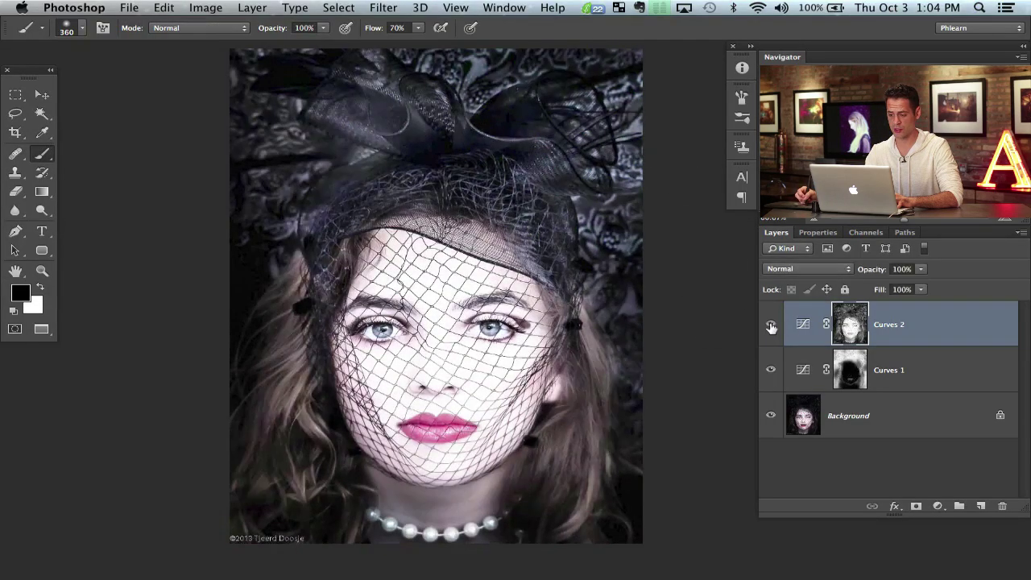
click(770, 326)
click(771, 326)
click(770, 326)
click(771, 326)
click(771, 327)
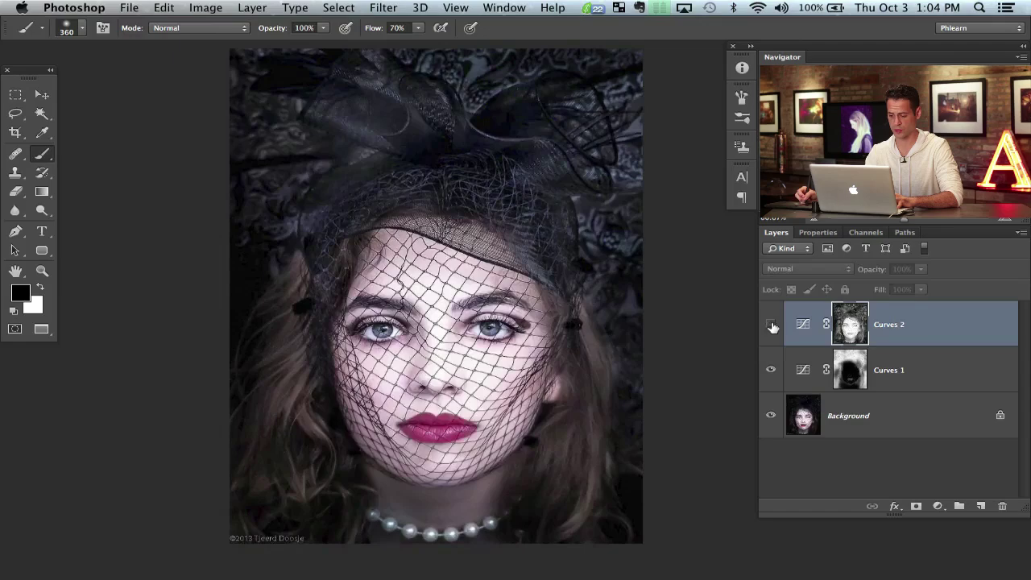
click(771, 326)
click(772, 325)
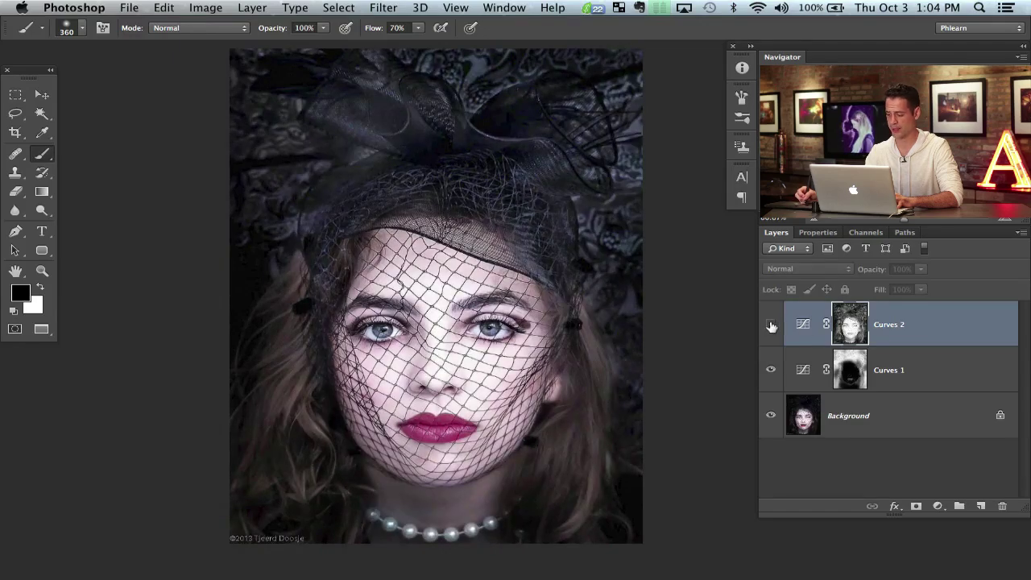
click(772, 325)
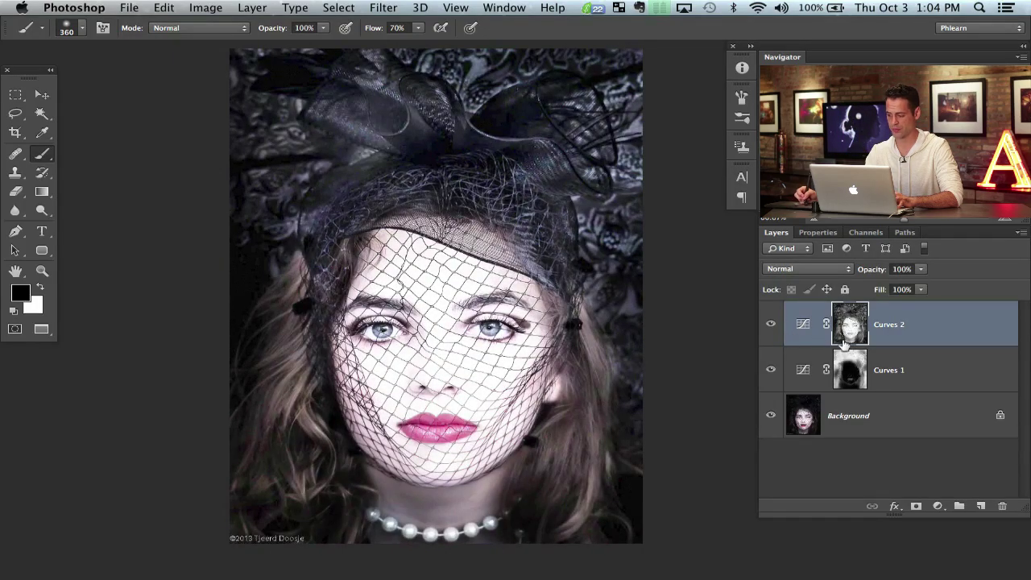
click(771, 326)
click(771, 326)
click(771, 326)
click(771, 327)
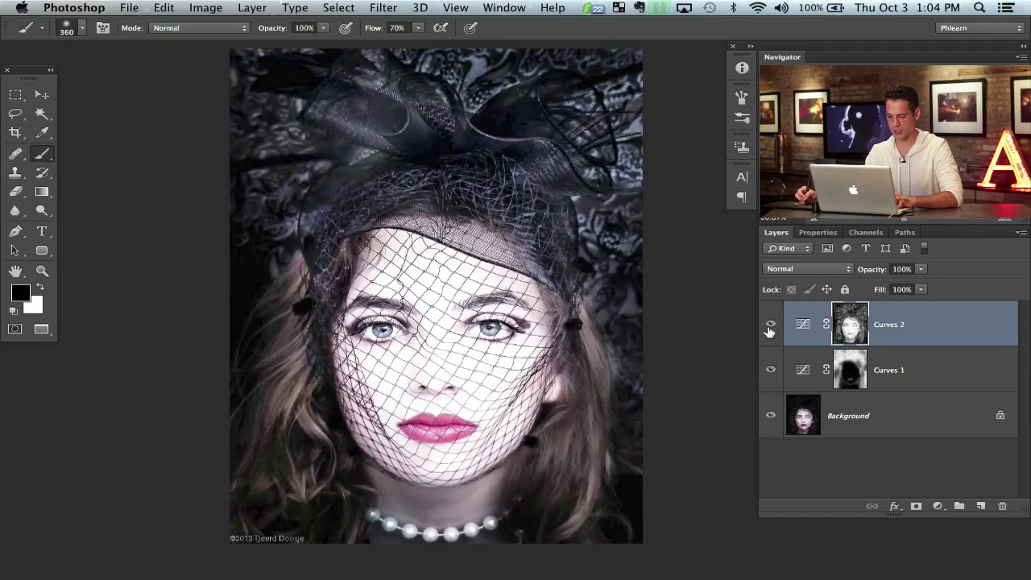
click(771, 326)
click(771, 326)
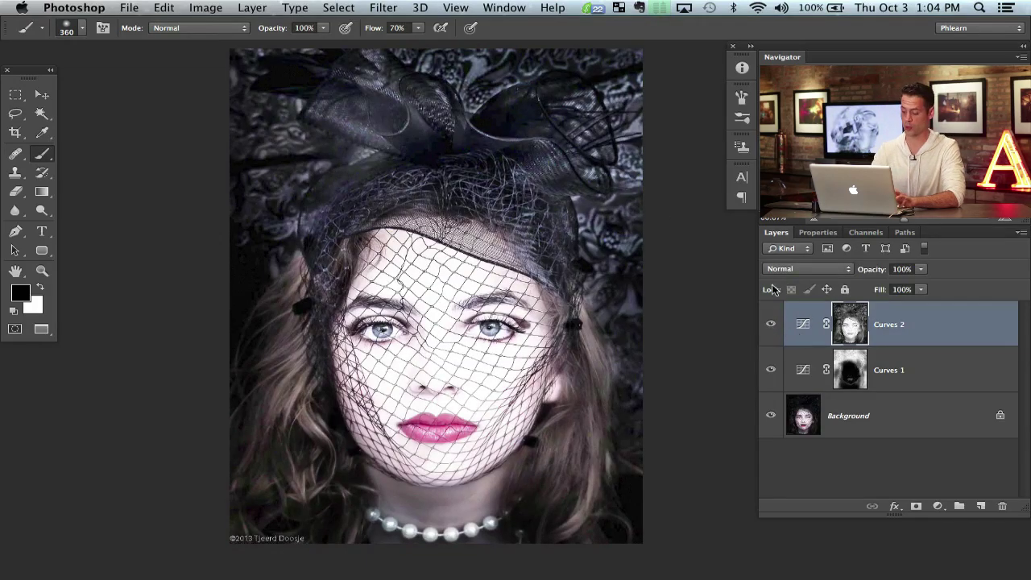
Place Curves 2 in its own group with a white mask and paint black on that mask over the face and lower sides
key(super+g)
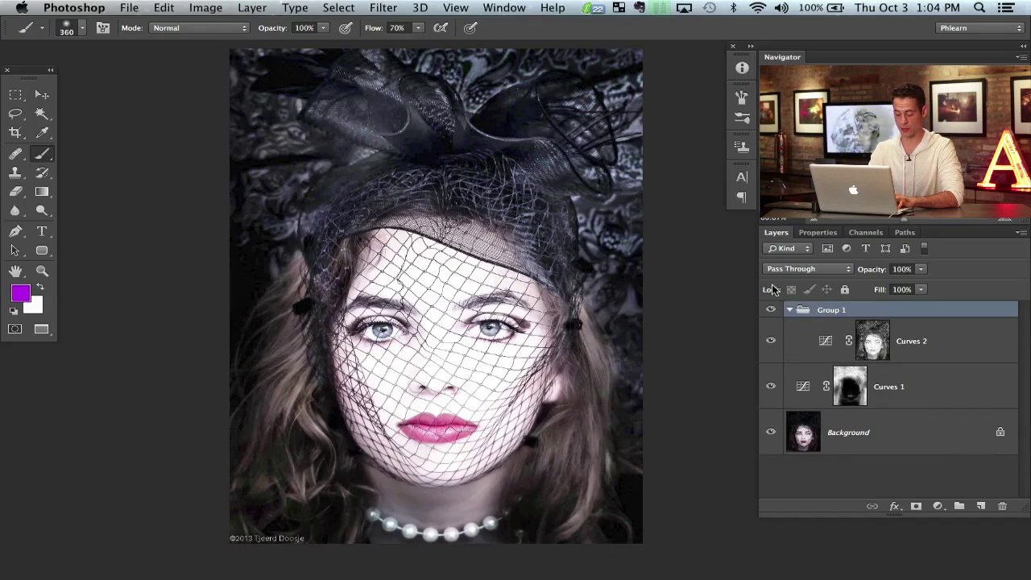
key(super+m)
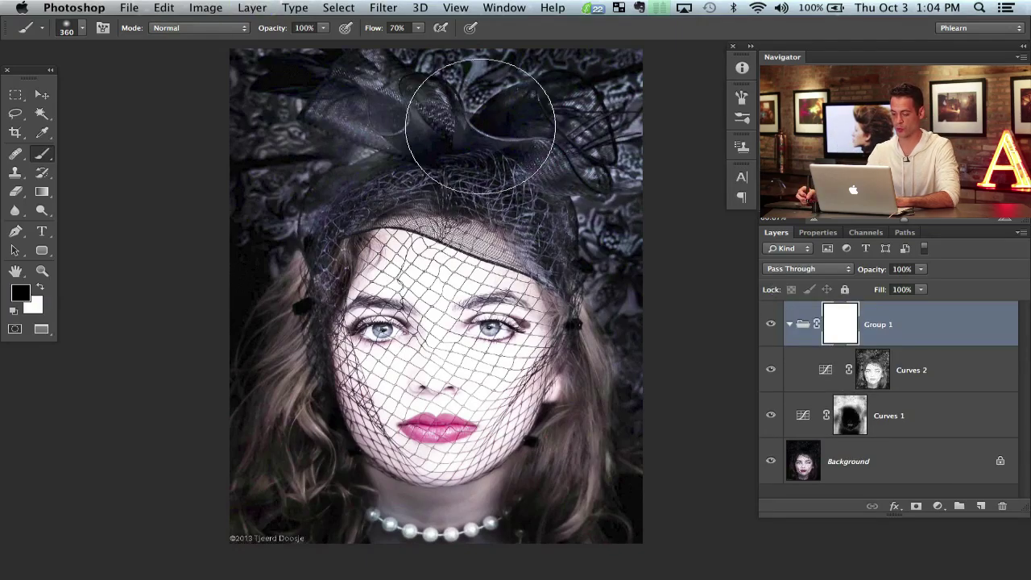
mouse_move(478, 320)
mouse_down()
mouse_move(483, 365)
mouse_move(417, 338)
mouse_move(405, 443)
mouse_move(449, 460)
mouse_move(404, 531)
mouse_move(423, 498)
mouse_up()
mouse_move(293, 452)
mouse_down()
mouse_move(276, 296)
mouse_move(299, 264)
mouse_up()
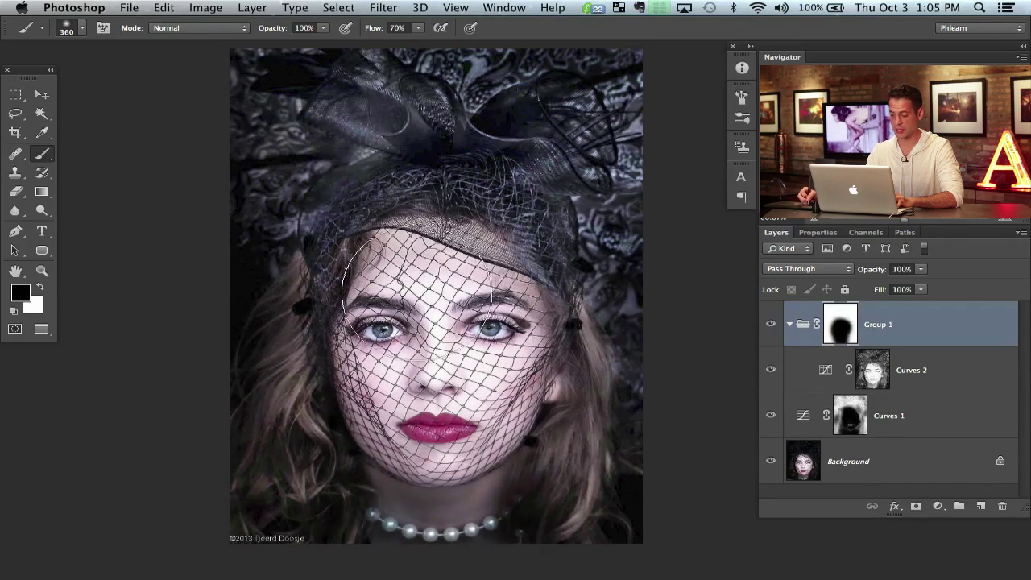
mouse_move(552, 250)
mouse_down()
mouse_move(605, 283)
mouse_move(622, 269)
mouse_move(634, 425)
mouse_move(597, 510)
mouse_move(649, 414)
mouse_up()
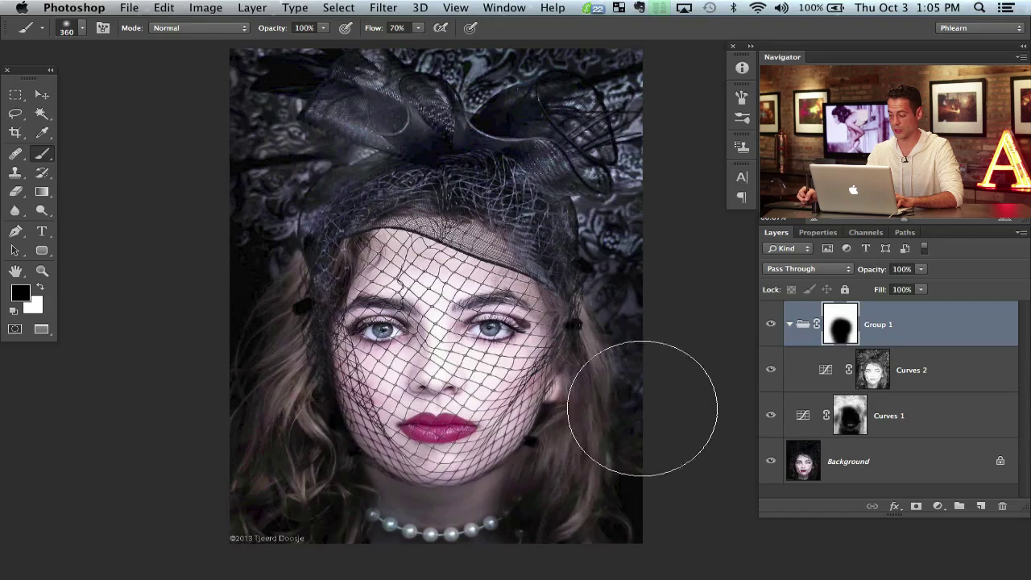
Inspect the Curves 2 mask on its own, and paint black on the Group 1 mask over the background around the hat
alt+click(877, 375)
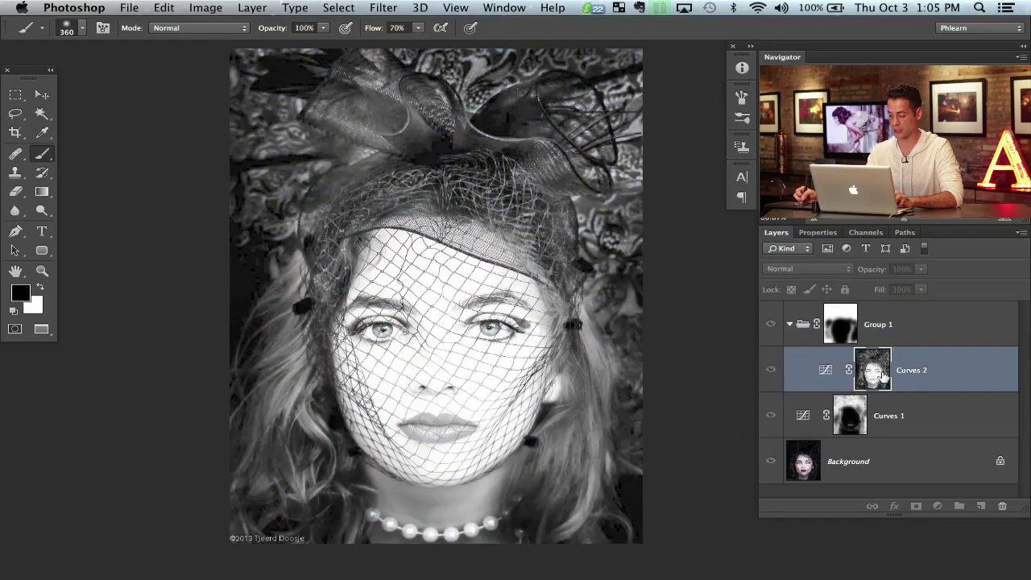
alt+click(881, 375)
click(852, 339)
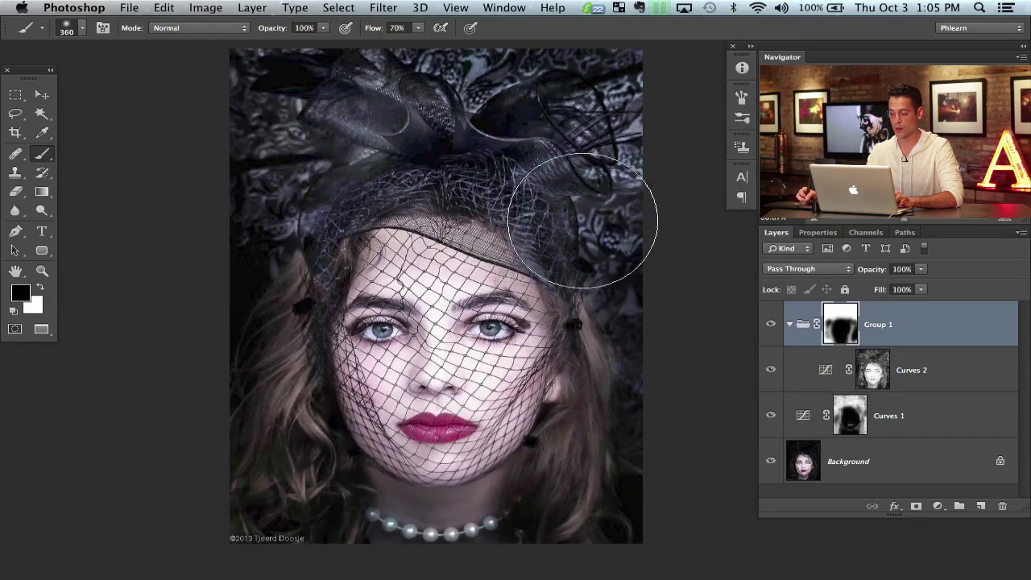
mouse_move(595, 86)
mouse_down()
mouse_move(433, 88)
mouse_move(299, 126)
mouse_move(306, 153)
mouse_move(286, 210)
mouse_move(478, 184)
mouse_move(534, 202)
mouse_move(564, 290)
mouse_up()
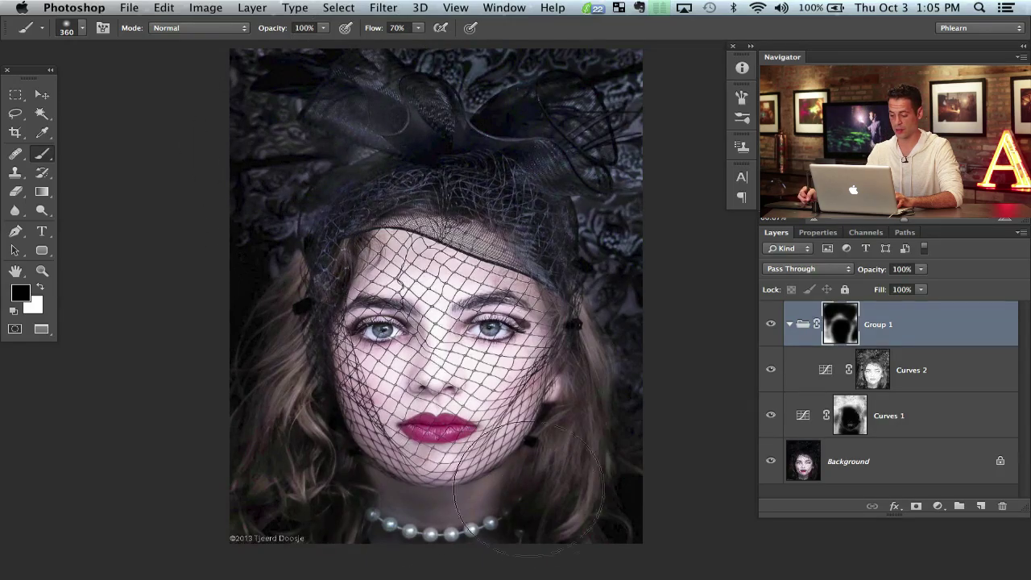
Compare the portrait with and without Group 1, leaving the group visible
click(771, 324)
click(770, 324)
click(771, 325)
click(771, 324)
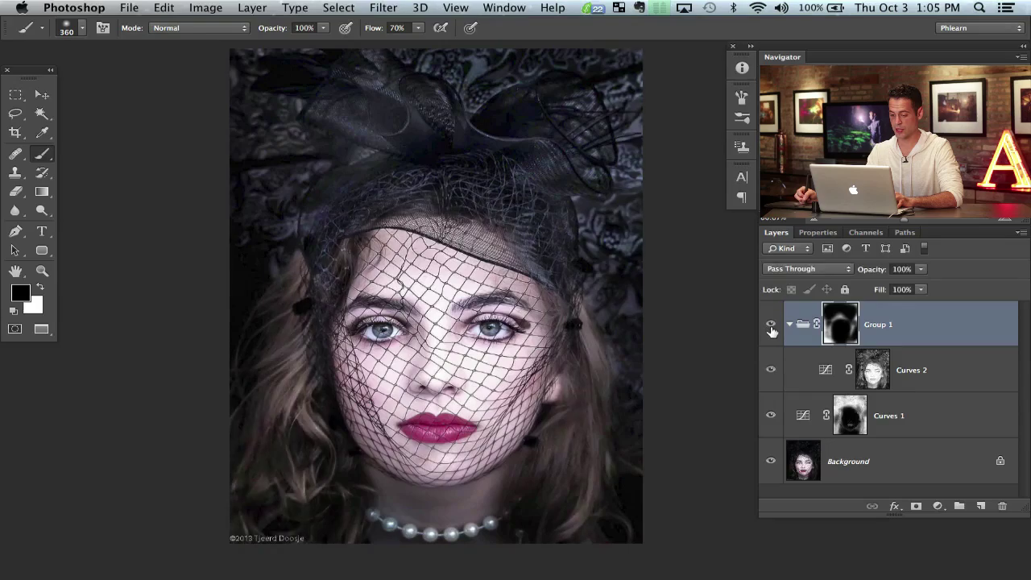
click(771, 324)
click(770, 325)
click(770, 325)
click(771, 324)
Paint white on the Group 1 mask over the hat's bow with a 168 px brush, and check the group's effect
key(x)
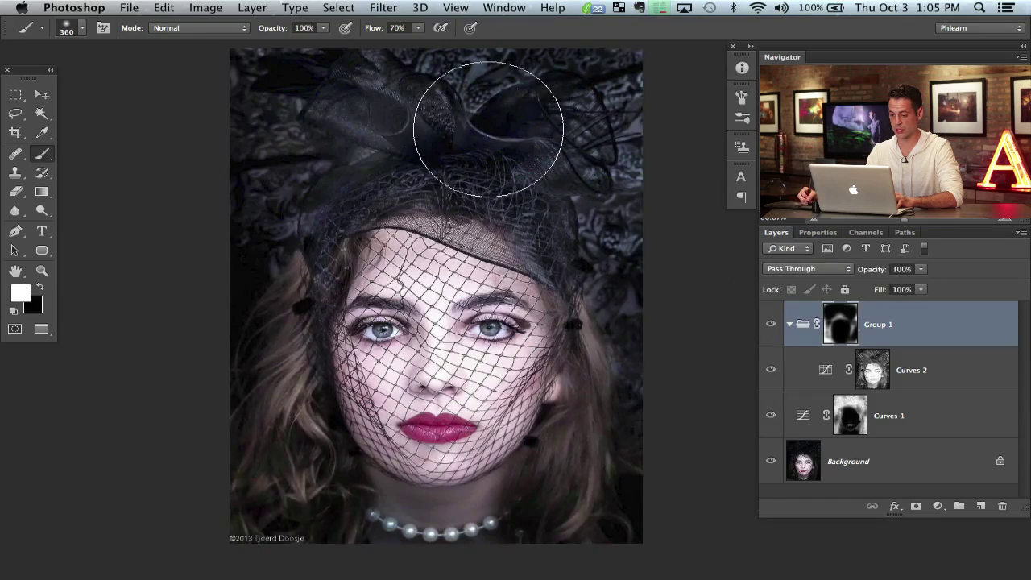
mouse_move(488, 127)
mouse_down()
mouse_move(403, 134)
mouse_move(401, 153)
mouse_move(371, 136)
mouse_up()
key(super+z)
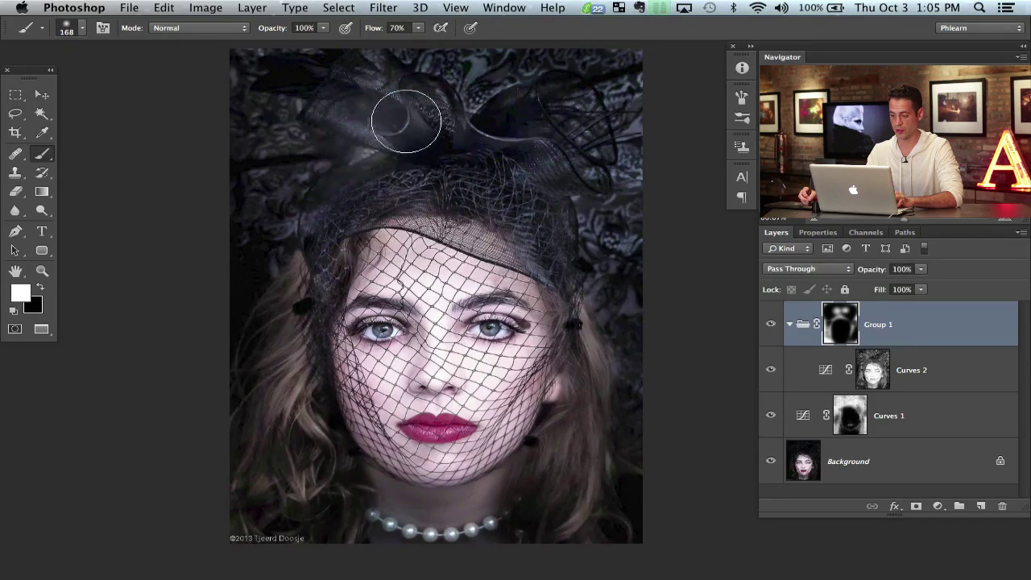
key(x)
key(x)
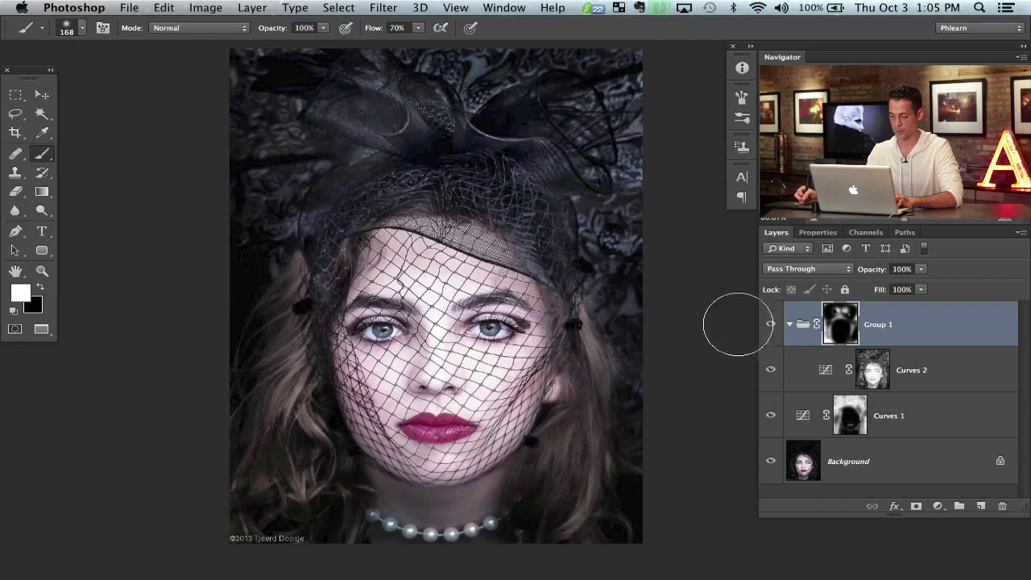
click(771, 324)
click(771, 324)
click(770, 324)
click(771, 324)
Combine Group 1 and the Curves 1 layer into a single enclosing group
drag(581, 361, 552, 355)
shift+click(925, 416)
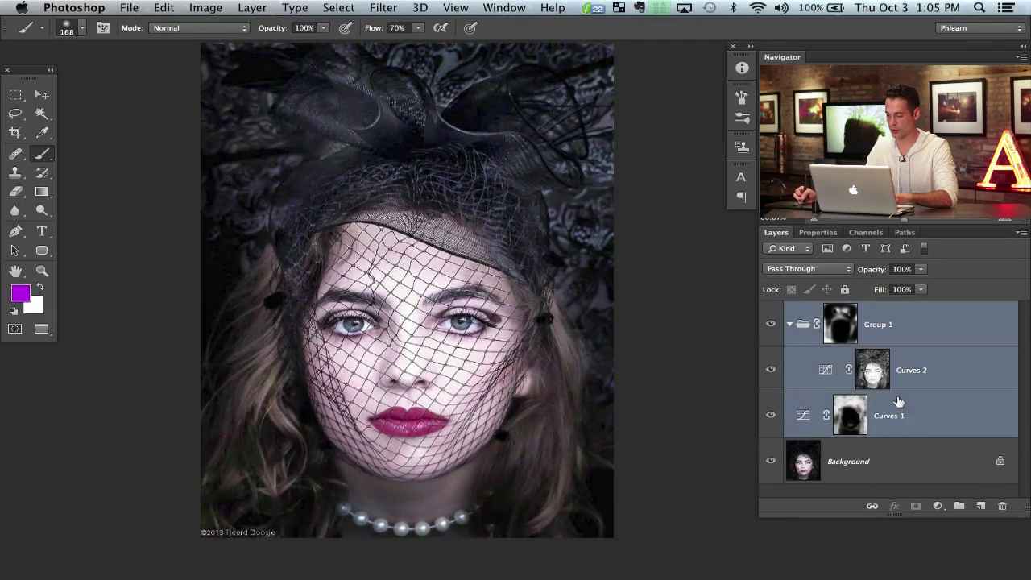
key(super+g)
Compare the original portrait with the full brightening by toggling the enclosing group, leaving it visible
click(771, 311)
click(772, 310)
click(772, 311)
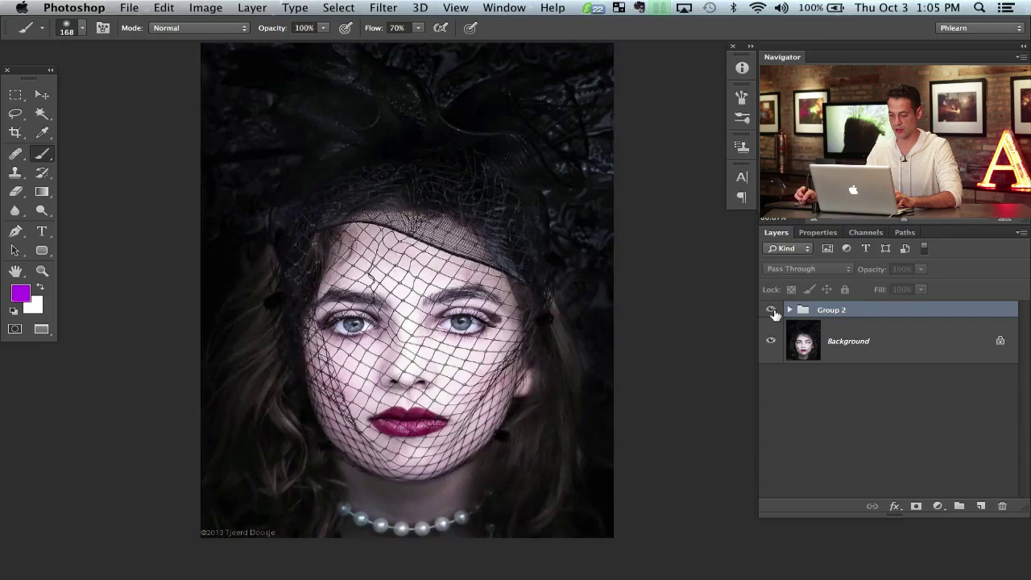
click(771, 311)
click(771, 311)
click(772, 311)
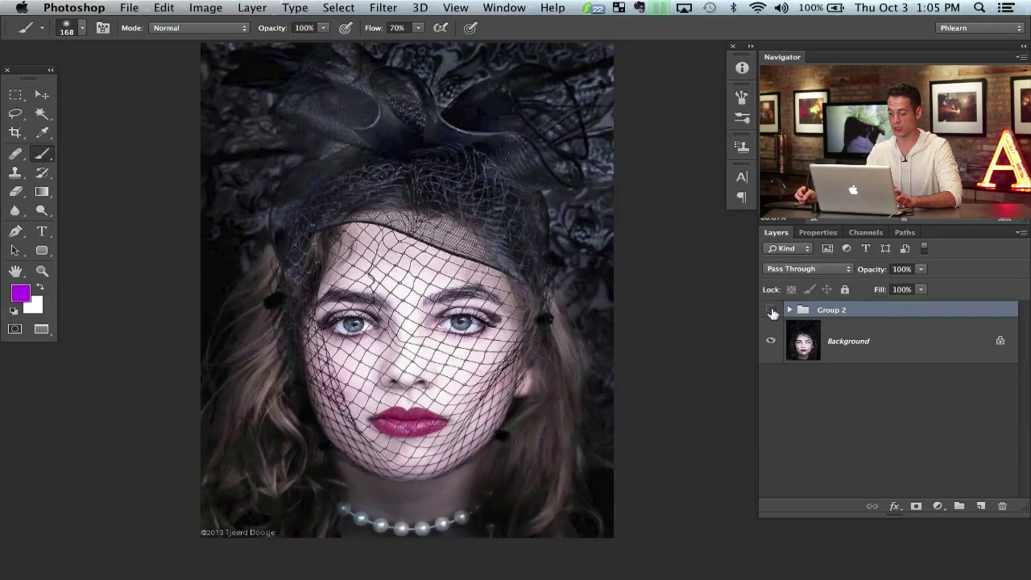
click(771, 310)
click(771, 311)
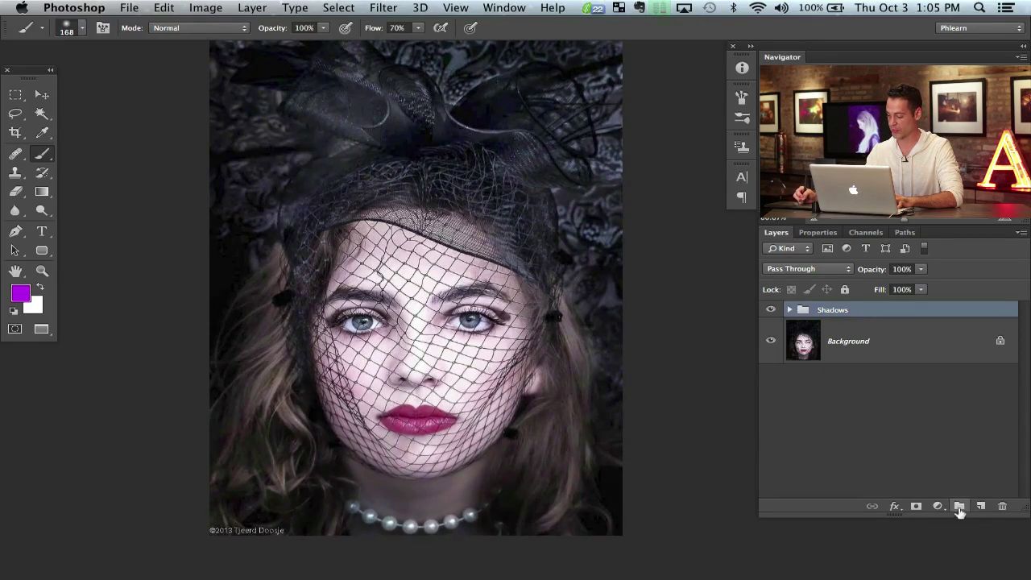
Add a Curves adjustment layer above the Shadows group and raise the midtones of its Red and Green channels
click(937, 506)
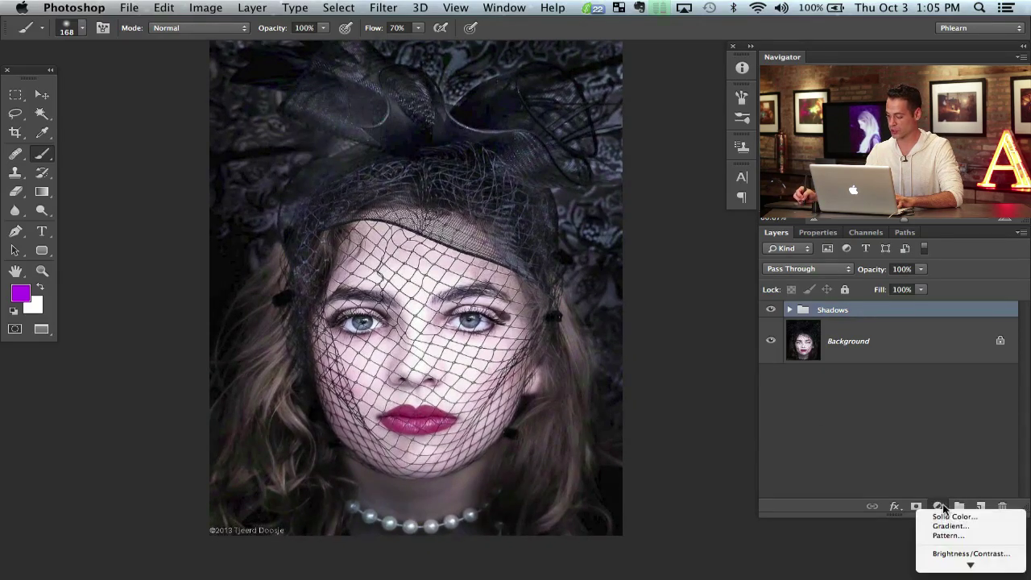
click(943, 514)
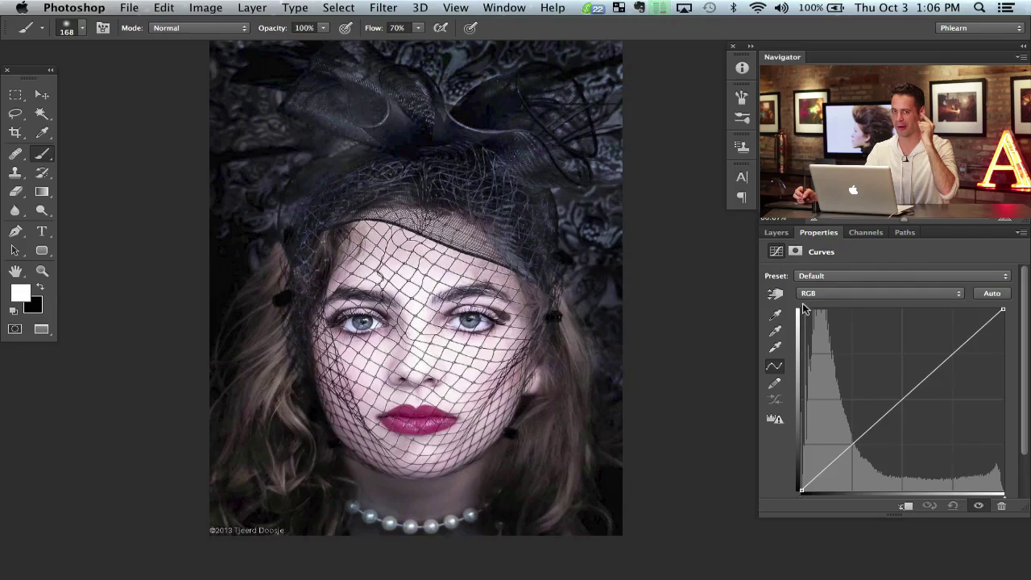
click(830, 294)
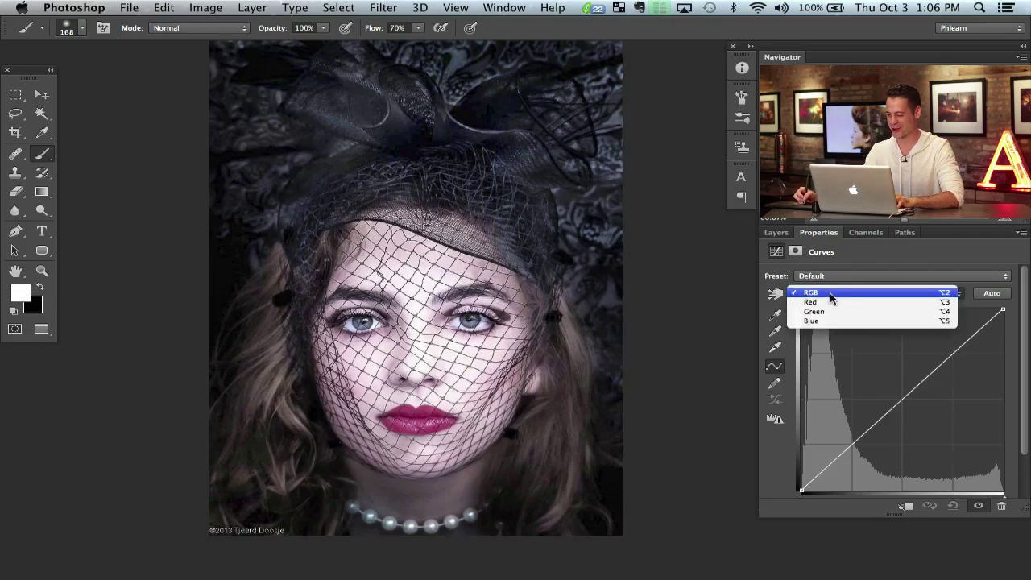
click(841, 303)
drag(897, 393, 885, 386)
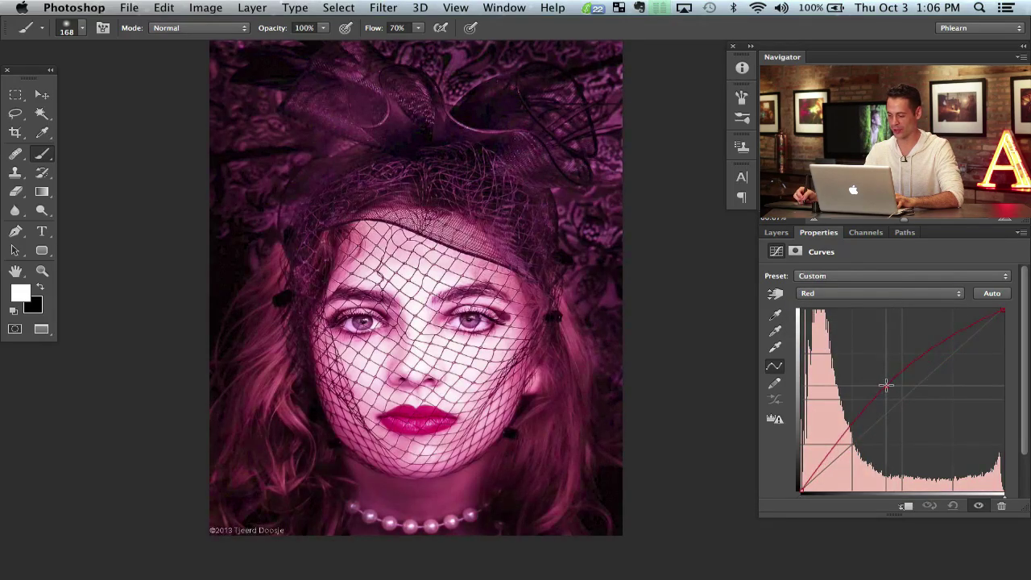
click(834, 294)
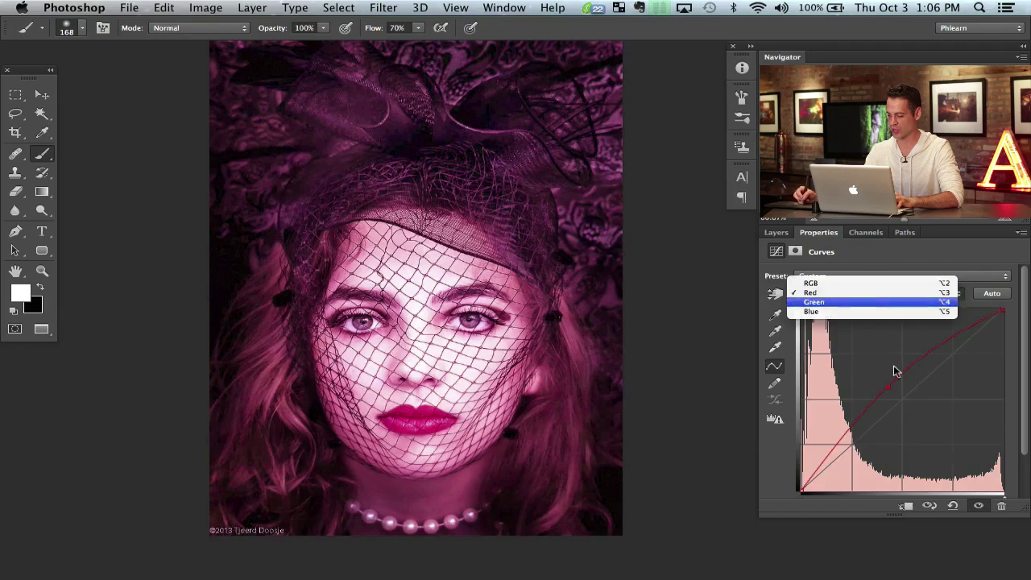
key(Return)
drag(904, 396, 896, 390)
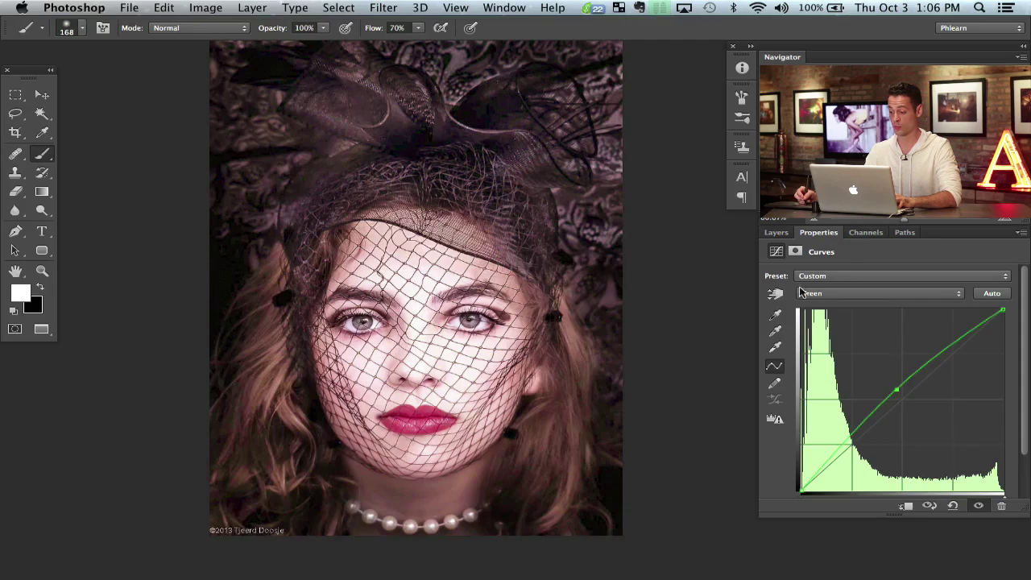
Invert the Curves 3 mask to black and paint white over the hair on both sides of the face
click(776, 232)
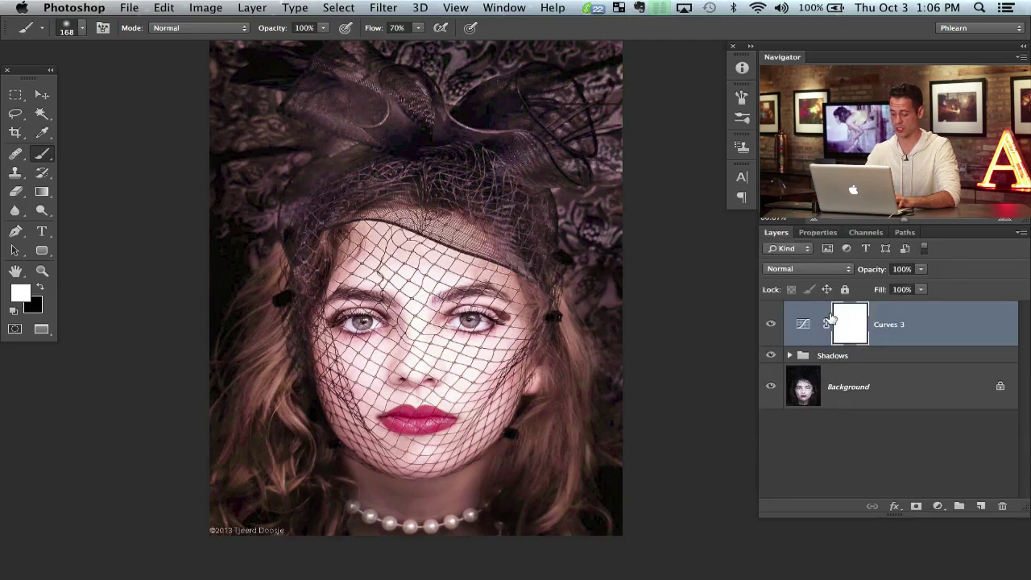
key(super+i)
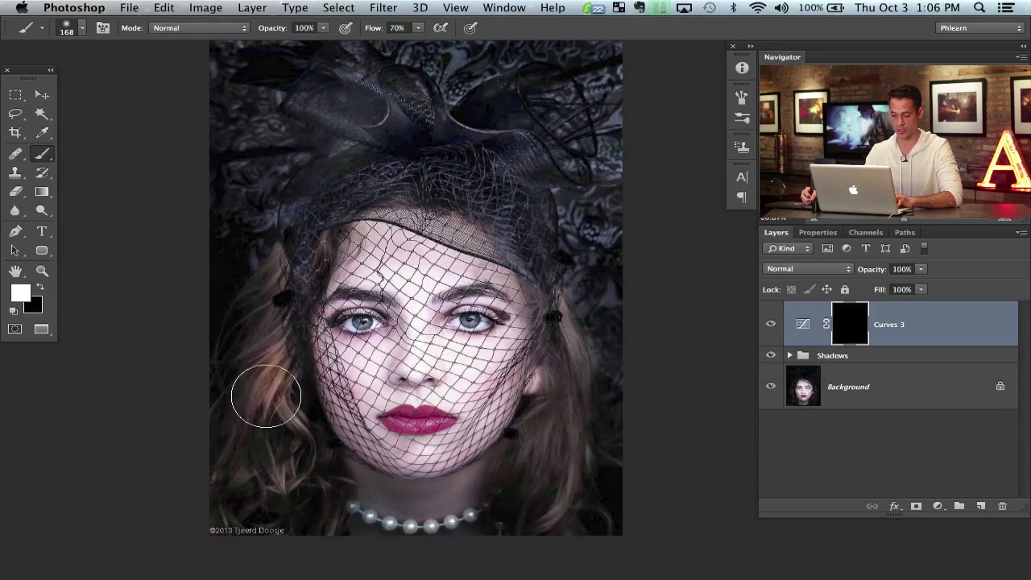
mouse_move(266, 396)
mouse_down()
mouse_move(279, 371)
mouse_move(273, 291)
mouse_move(258, 310)
mouse_move(250, 403)
mouse_move(266, 402)
mouse_move(299, 446)
mouse_move(311, 437)
mouse_move(306, 490)
mouse_move(318, 457)
mouse_move(302, 448)
mouse_move(288, 407)
mouse_move(253, 485)
mouse_move(250, 443)
mouse_move(230, 518)
mouse_move(236, 430)
mouse_move(225, 423)
mouse_move(296, 269)
mouse_move(300, 300)
mouse_move(309, 272)
mouse_move(288, 300)
mouse_move(315, 271)
mouse_move(333, 220)
mouse_move(410, 189)
mouse_move(463, 225)
mouse_up()
mouse_move(546, 298)
mouse_down()
mouse_move(510, 227)
mouse_move(538, 315)
mouse_up()
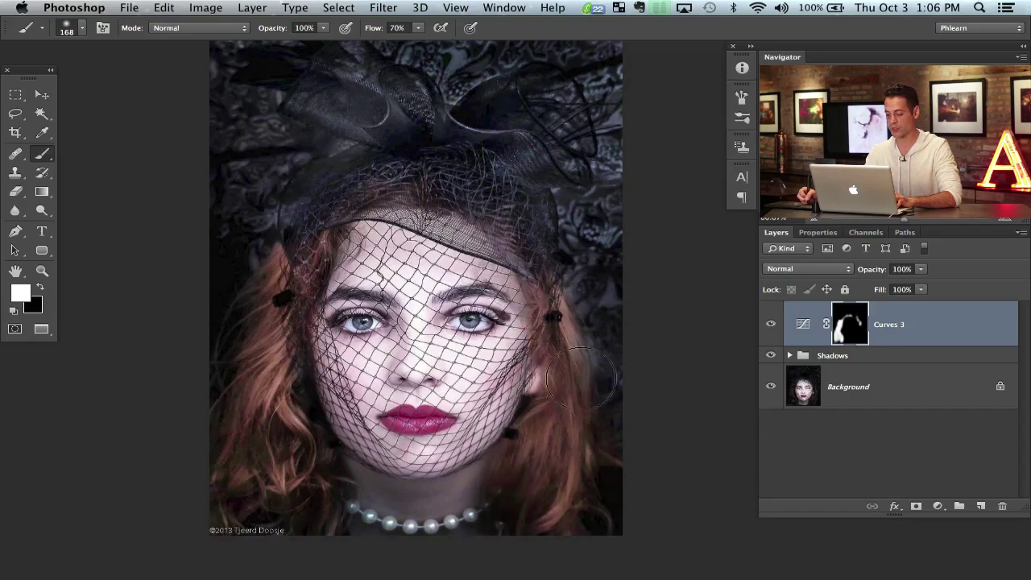
mouse_move(582, 378)
mouse_down()
mouse_move(585, 370)
mouse_move(588, 382)
mouse_up()
drag(588, 382, 568, 377)
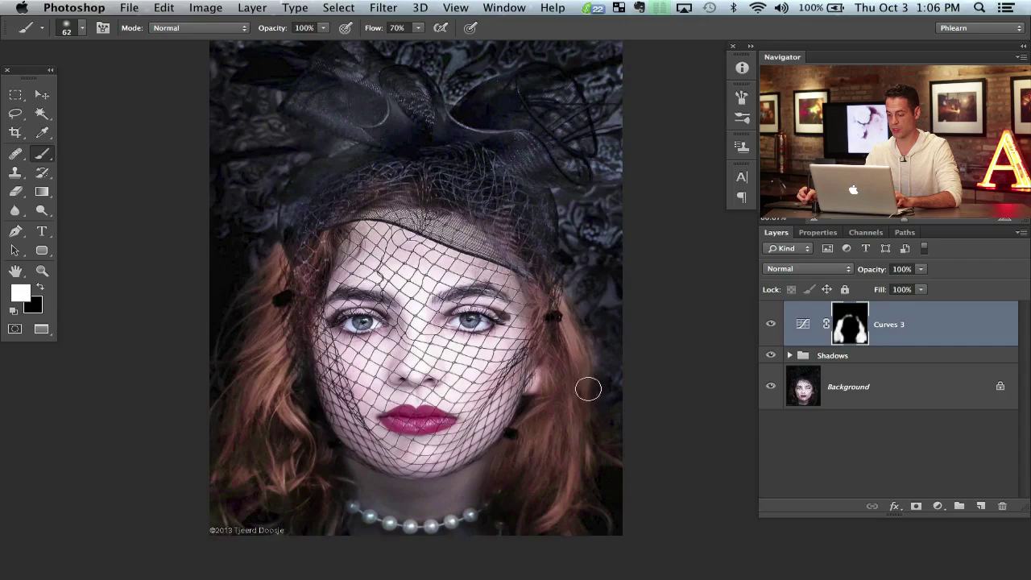
Touch up the Curves 3 mask along the hair's edge with a 62 px brush and around the neck with a 196 px brush
key(x)
key(x)
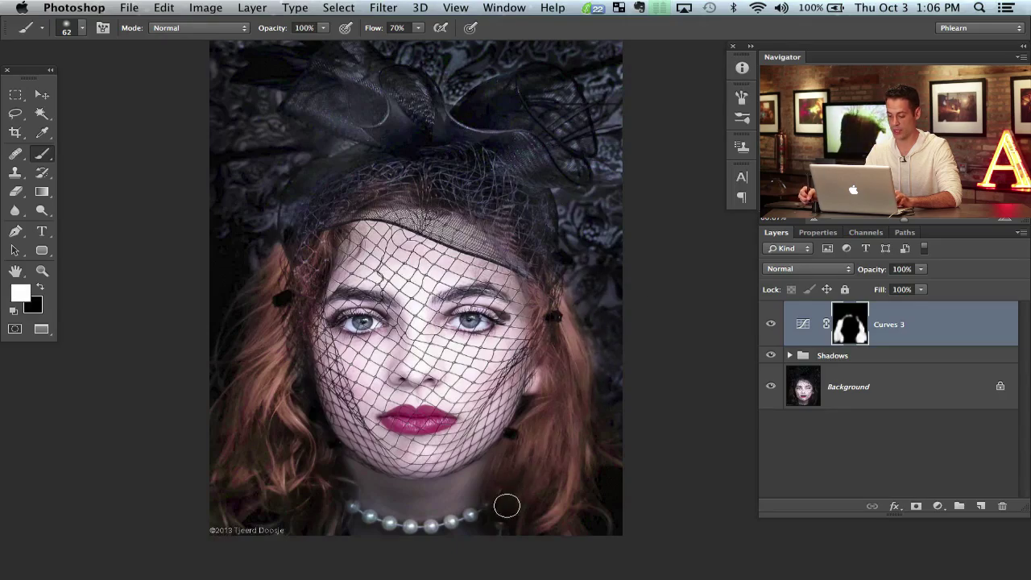
ctrl+alt+drag(491, 493, 518, 493)
drag(509, 451, 484, 505)
mouse_move(338, 504)
mouse_down()
mouse_move(362, 499)
mouse_move(323, 501)
mouse_up()
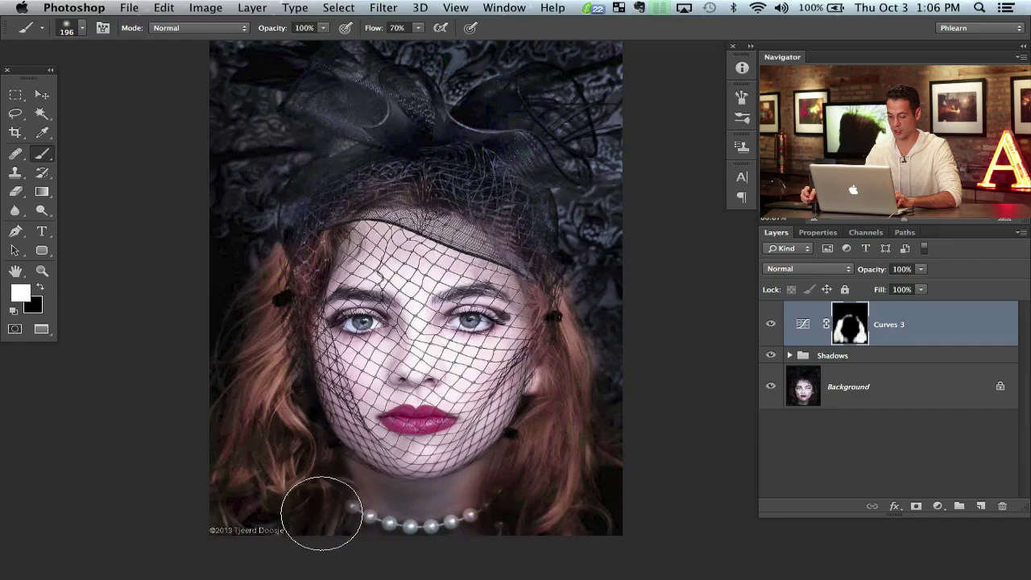
key(x)
key(x)
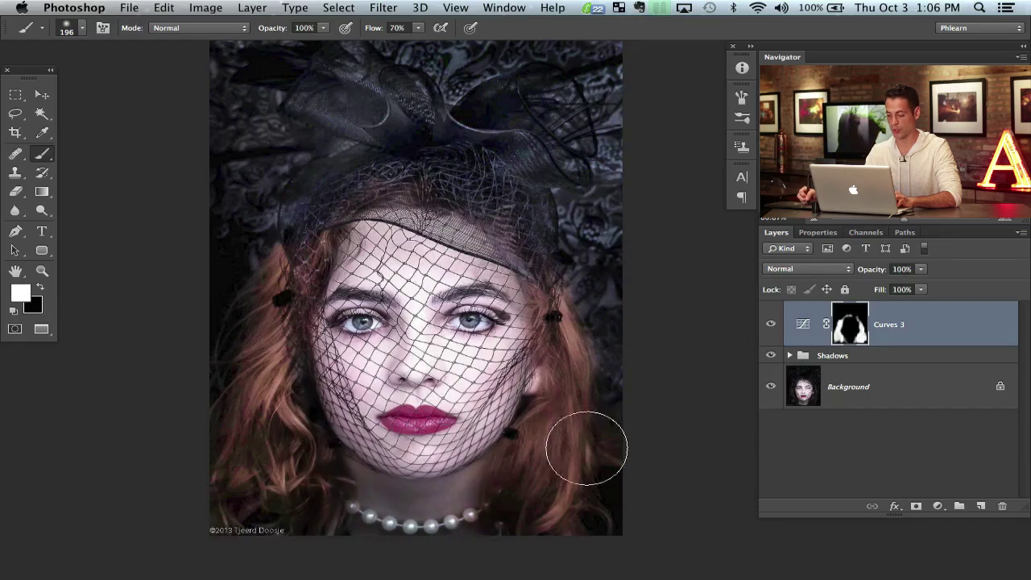
Refine the Curves 3 mask around the outer hair with a 274 px brush in black and white, and compare the hair without the layer
key(bracketright)
key(bracketright)
key(bracketright)
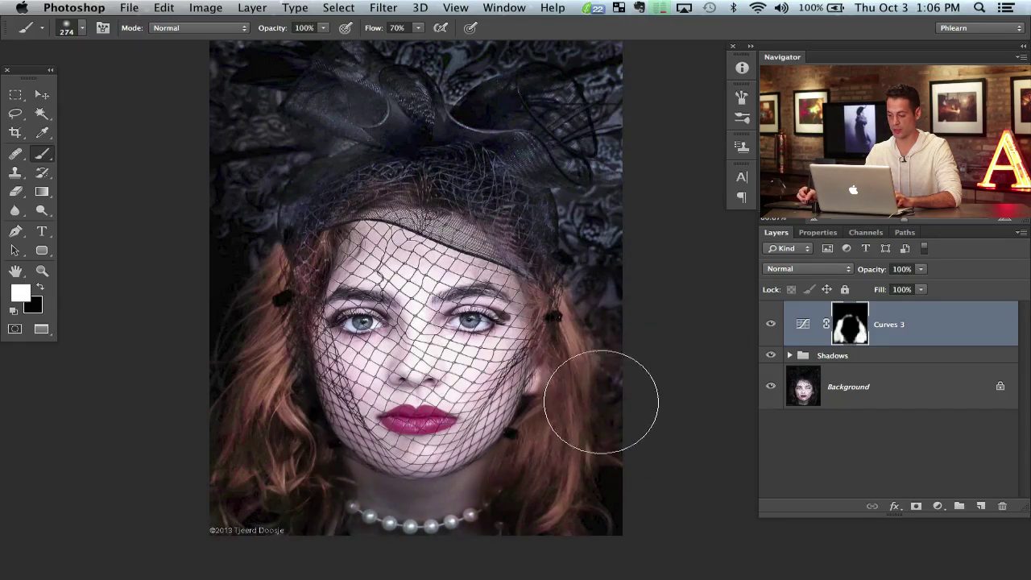
key(x)
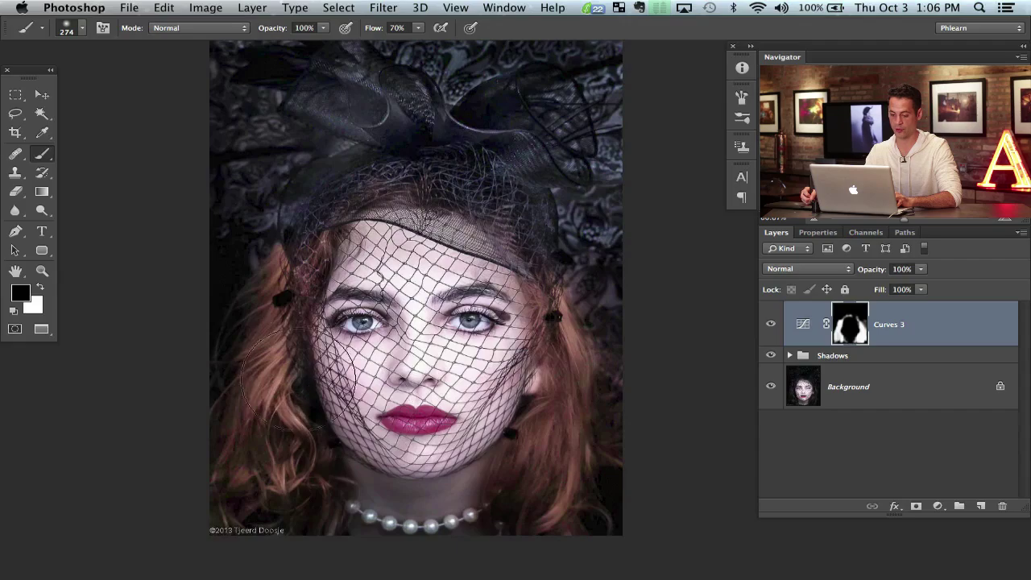
key(x)
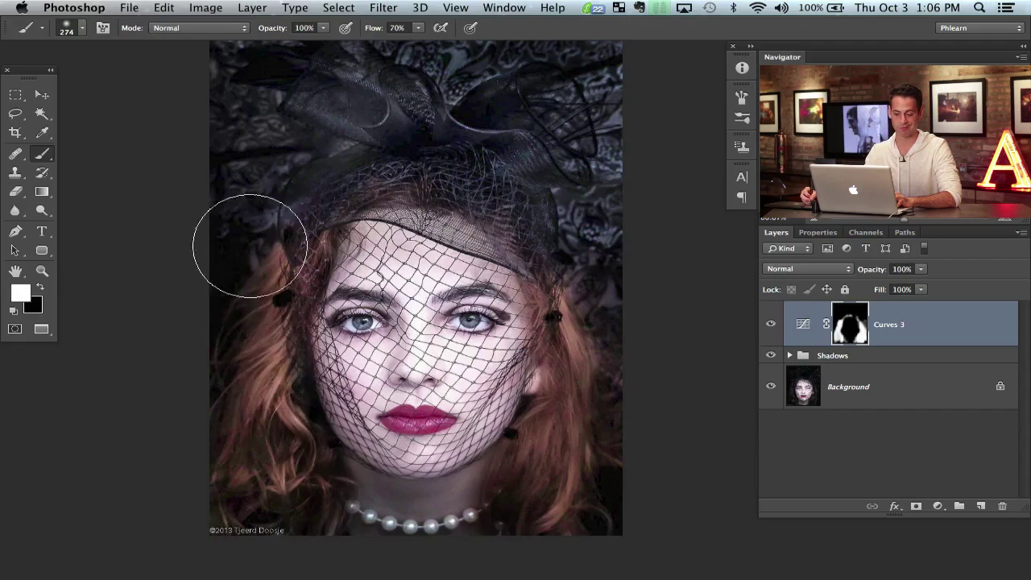
key(x)
key(x)
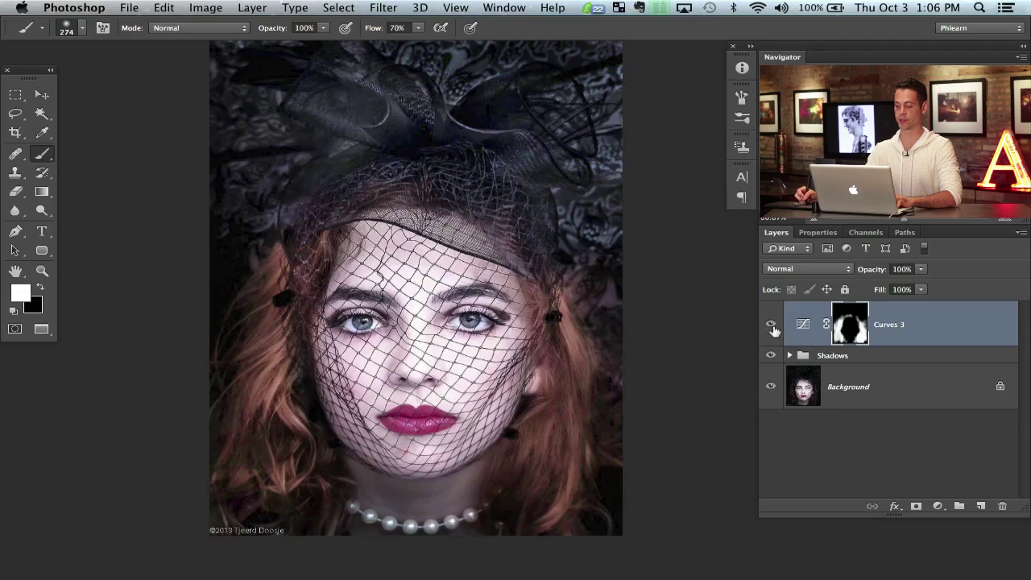
click(771, 328)
click(771, 329)
click(772, 328)
click(771, 328)
Lower the Red channel midtones of Curves 3 slightly and check the hair with the layer hidden and shown
double_click(800, 325)
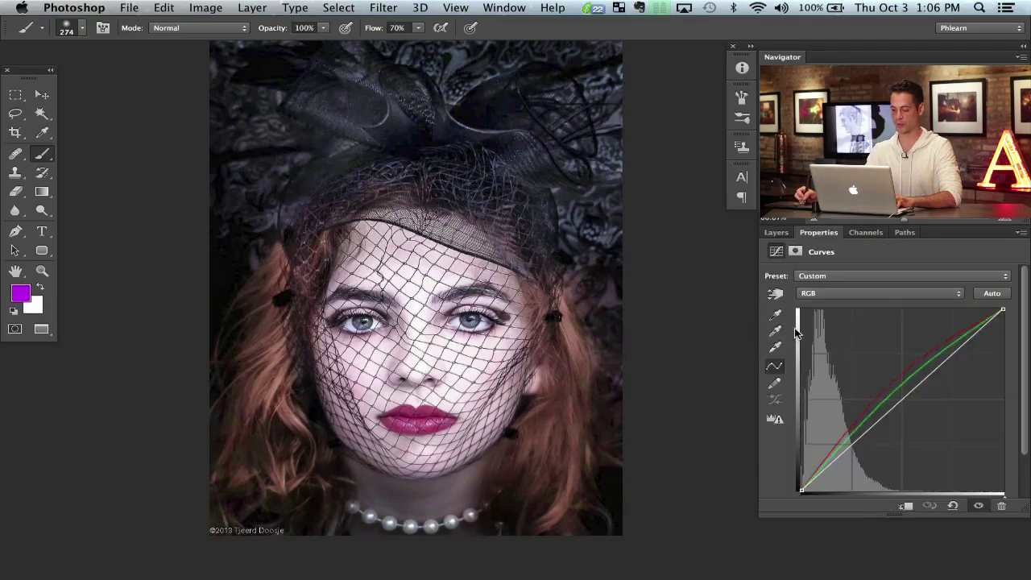
click(854, 295)
click(852, 302)
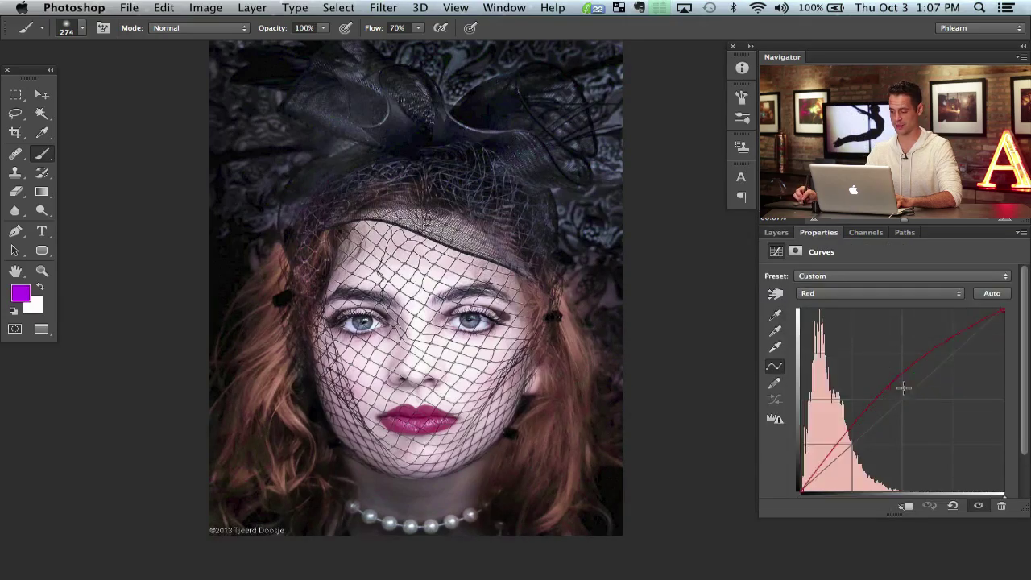
drag(889, 387, 891, 388)
click(773, 234)
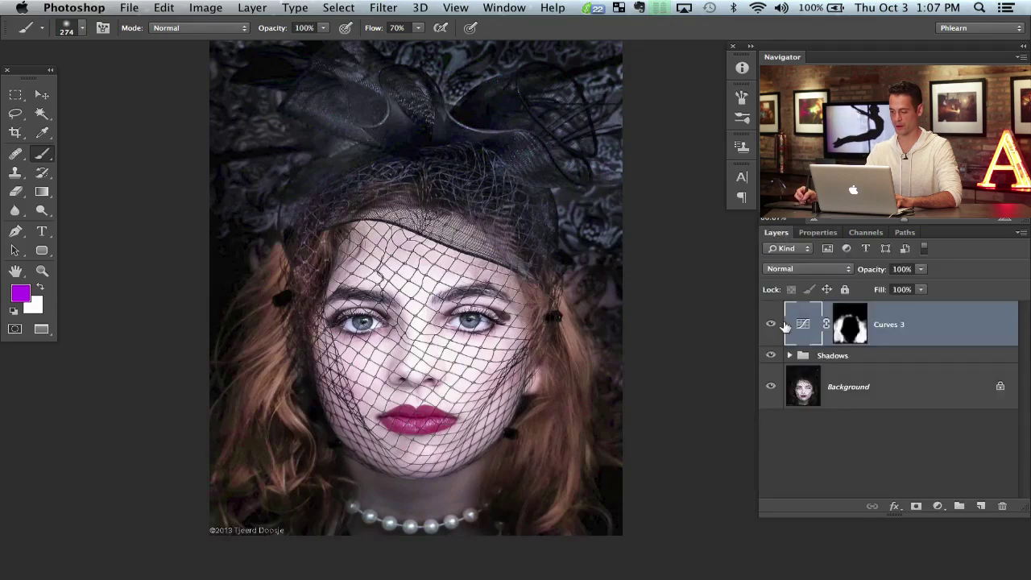
click(774, 323)
click(774, 323)
click(774, 323)
click(774, 323)
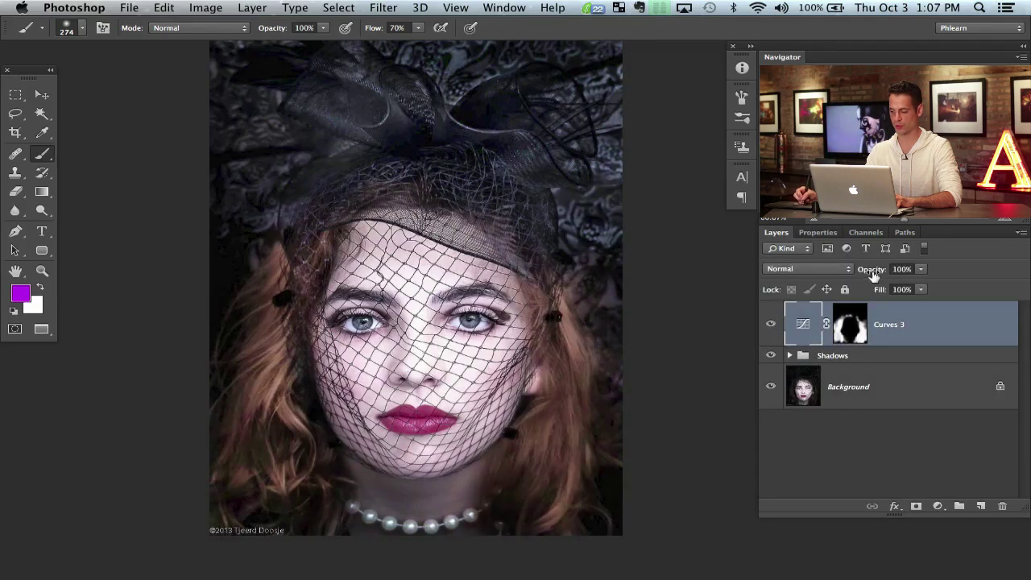
Reduce the Curves 3 layer opacity to 48%, judging the hair colour by toggling the layer's visibility
click(770, 323)
click(770, 323)
click(769, 324)
click(770, 323)
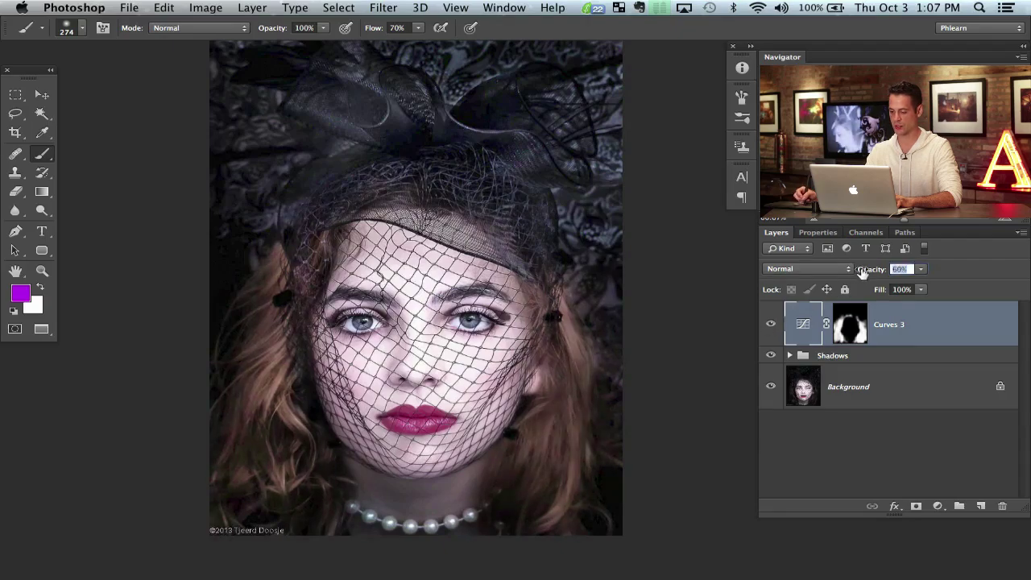
click(769, 325)
click(770, 325)
click(770, 324)
click(770, 324)
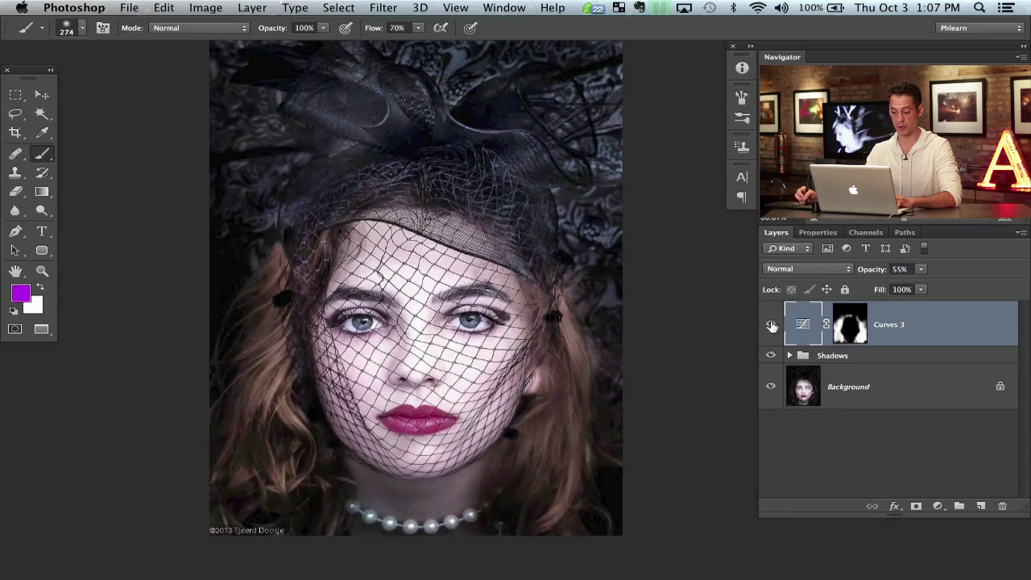
click(770, 324)
click(770, 324)
drag(618, 352, 604, 359)
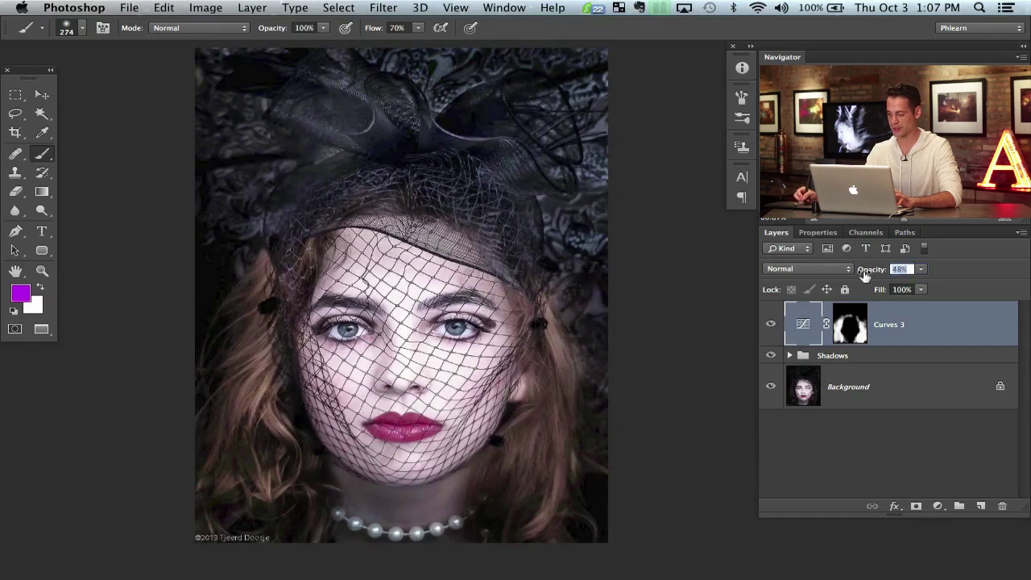
Compare the hair colour with and without Curves 3 at 48% opacity, leaving the layer visible
click(771, 324)
click(770, 323)
click(771, 323)
click(771, 324)
click(771, 323)
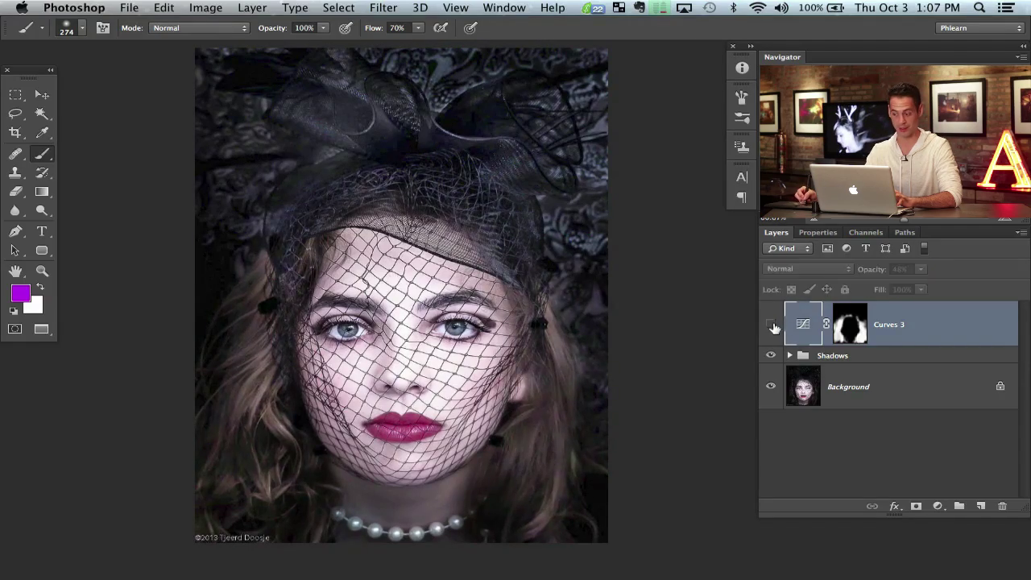
click(771, 324)
click(771, 323)
click(771, 323)
click(771, 324)
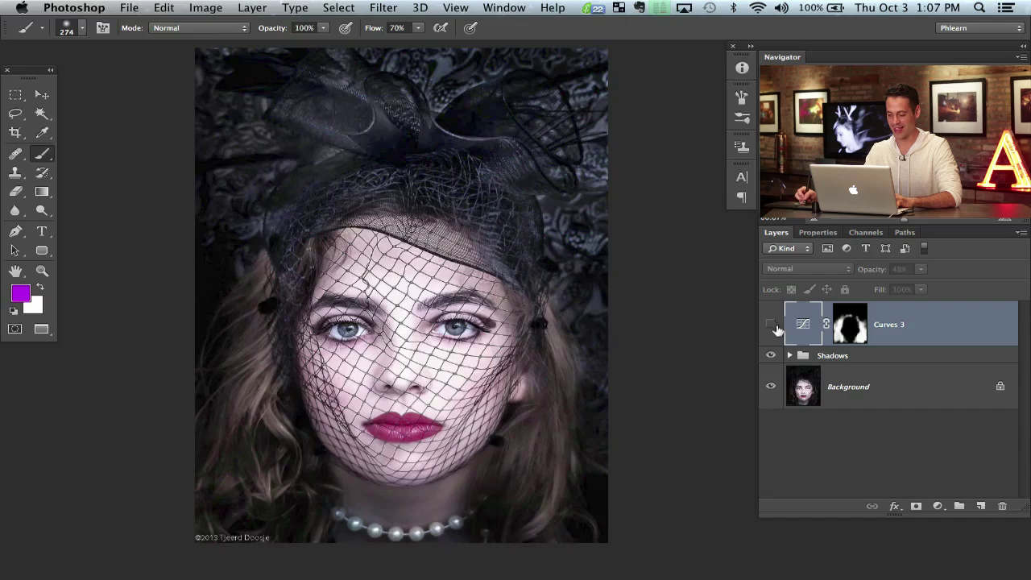
click(770, 323)
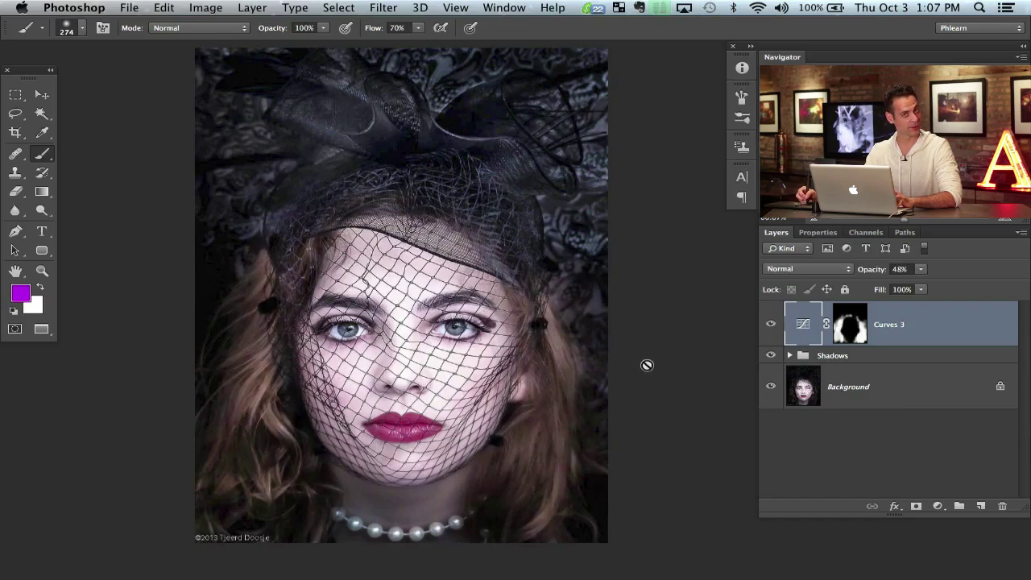
Add another Curves layer above Curves 3, slightly raising the Red channel midtones and lowering the Blue channel midtones
drag(578, 382, 574, 367)
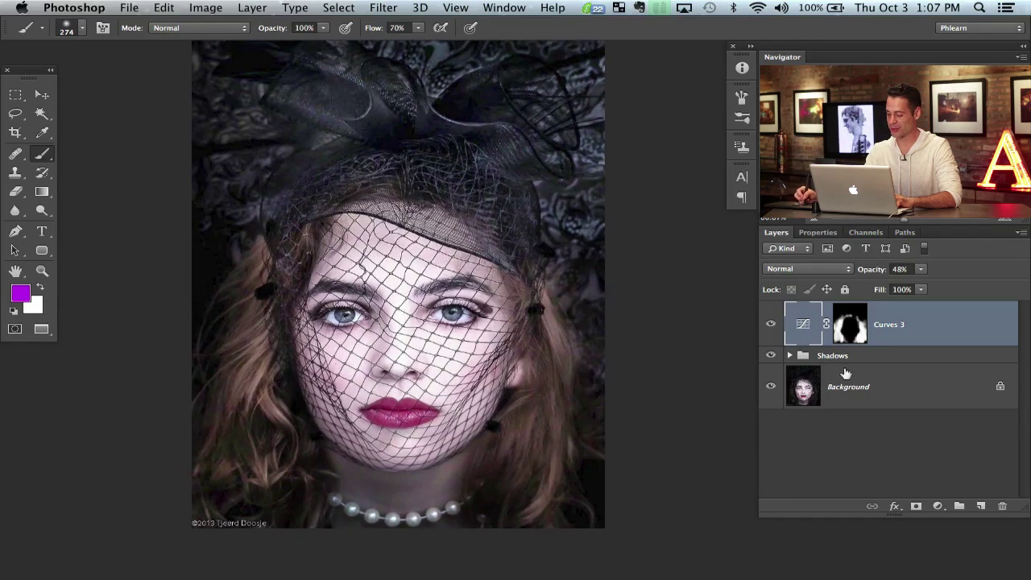
click(943, 506)
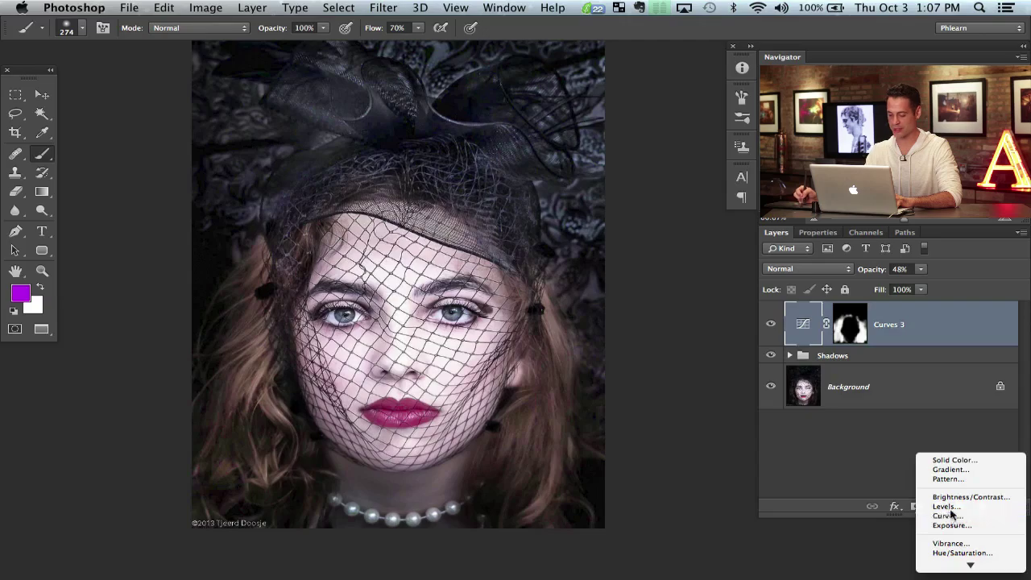
click(946, 516)
click(825, 293)
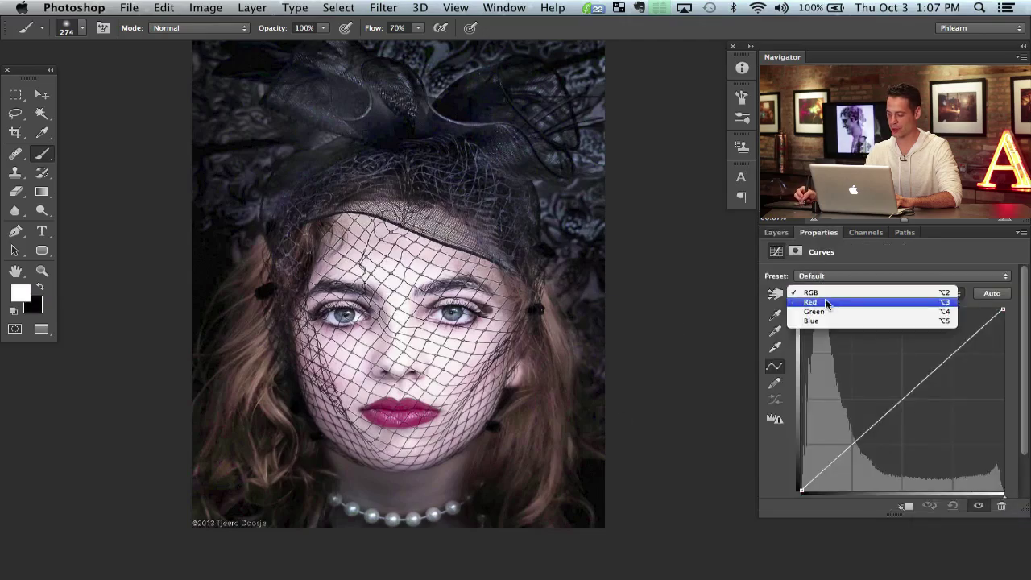
click(826, 304)
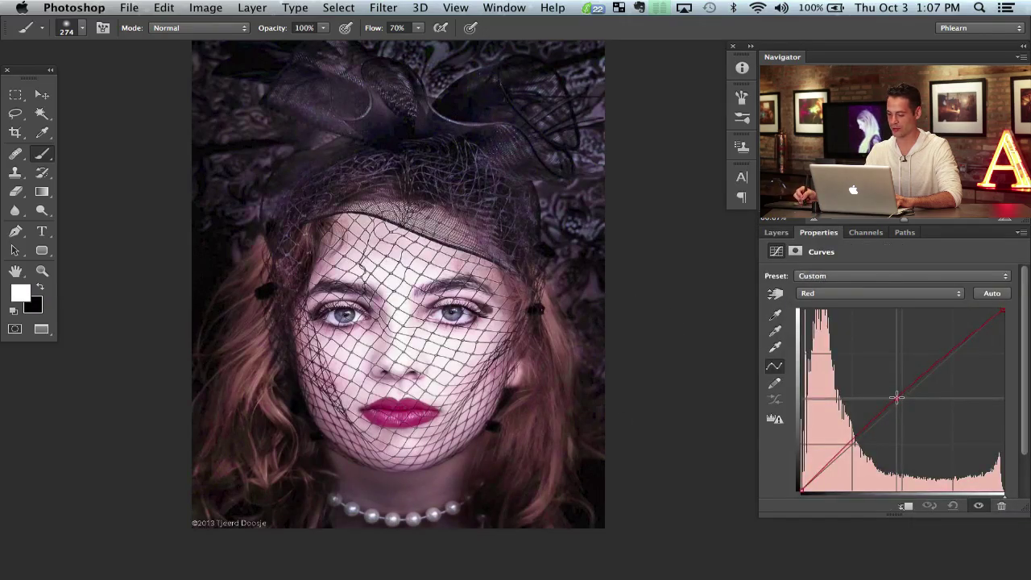
click(825, 293)
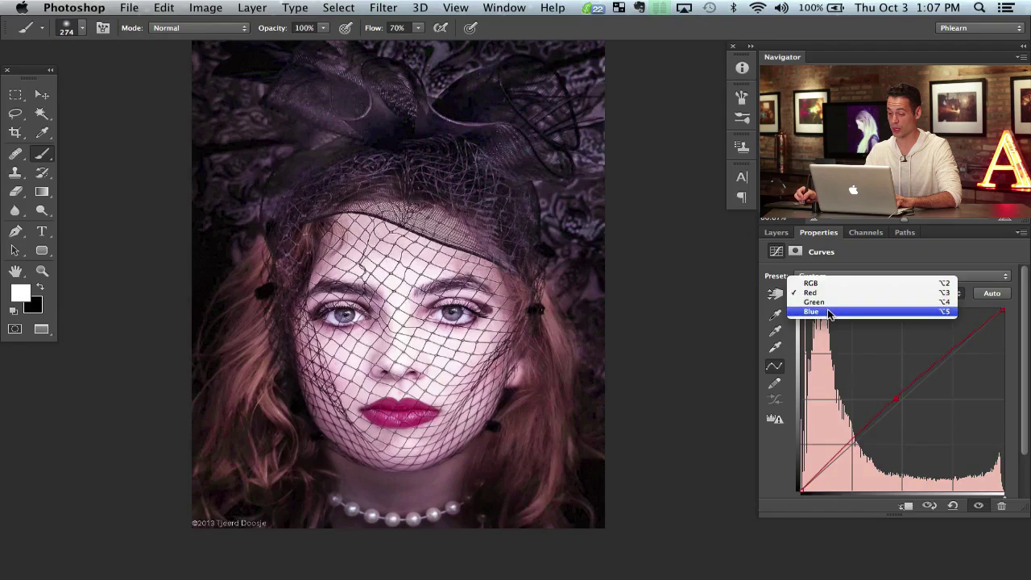
click(827, 312)
drag(903, 403, 904, 404)
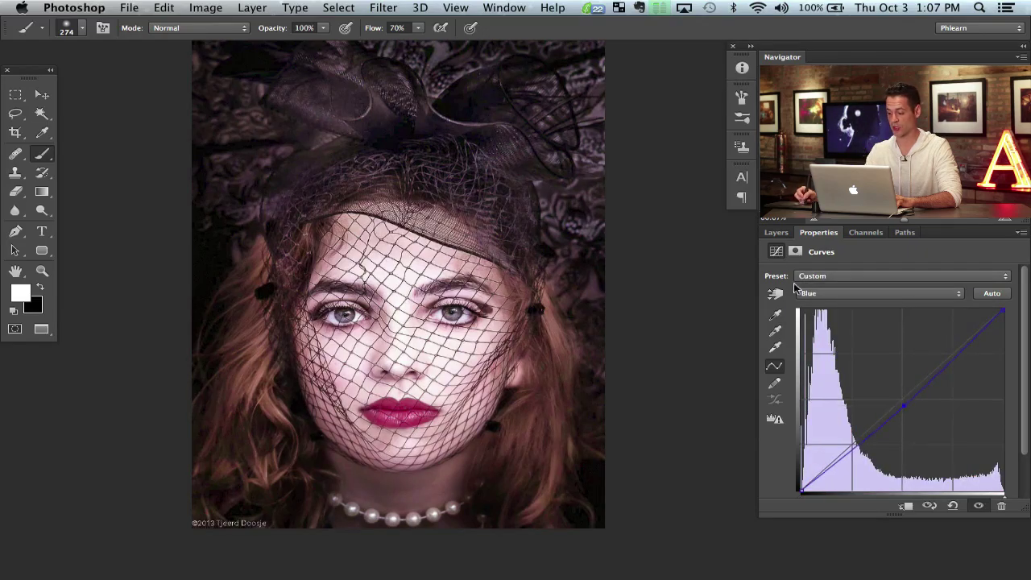
Compare the portrait with Curves 4 hidden and shown, and invert the layer's mask to black
click(776, 233)
click(770, 324)
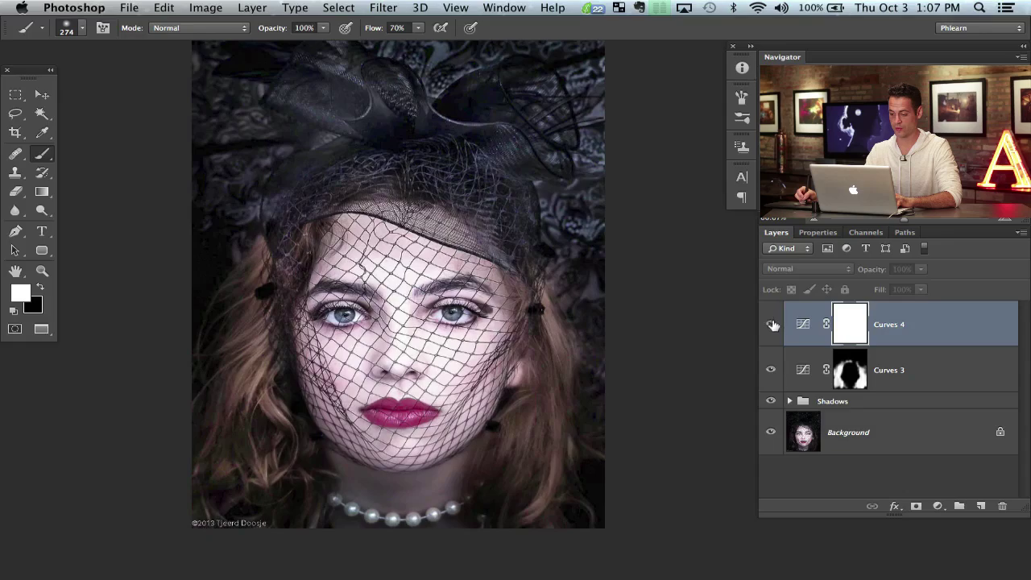
click(770, 324)
drag(622, 335, 621, 362)
key(ctrl+i)
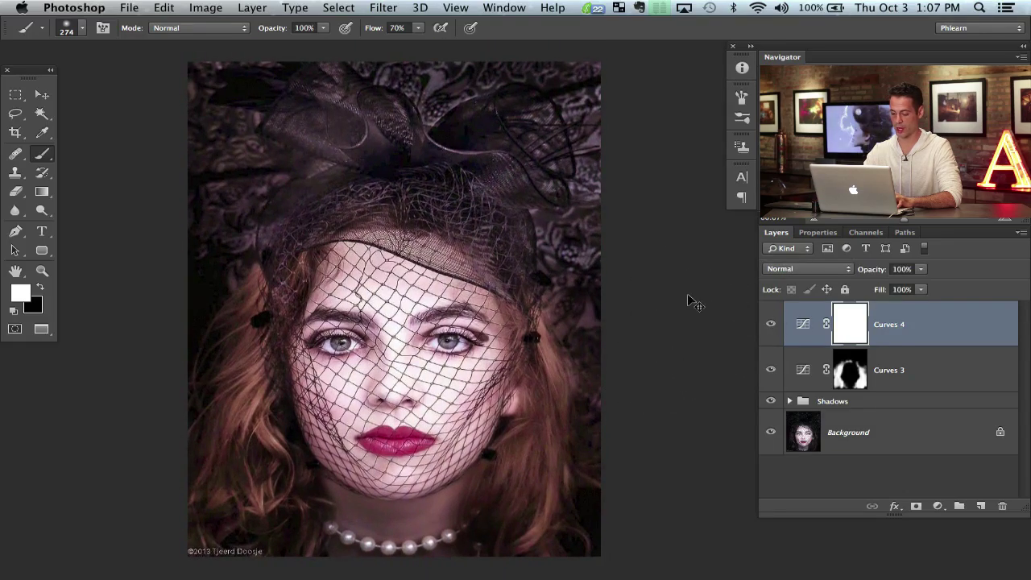
Paint the Curves 4 mask white over the face and neck, refine its edges in black and white, and reduce the layer opacity to 71%
mouse_move(383, 286)
mouse_down()
mouse_move(377, 312)
mouse_move(401, 312)
mouse_move(397, 295)
mouse_move(364, 294)
mouse_up()
mouse_move(348, 329)
ctrl+alt+mouse_down()
mouse_move(311, 341)
mouse_move(370, 371)
mouse_move(385, 329)
mouse_move(437, 288)
mouse_move(477, 369)
mouse_move(439, 390)
mouse_move(372, 402)
mouse_move(336, 449)
ctrl+alt+mouse_up()
mouse_move(414, 476)
mouse_down()
mouse_move(441, 491)
mouse_move(358, 488)
mouse_move(346, 540)
mouse_move(306, 435)
mouse_move(479, 362)
mouse_move(330, 274)
mouse_move(378, 229)
mouse_move(435, 246)
mouse_up()
key(x)
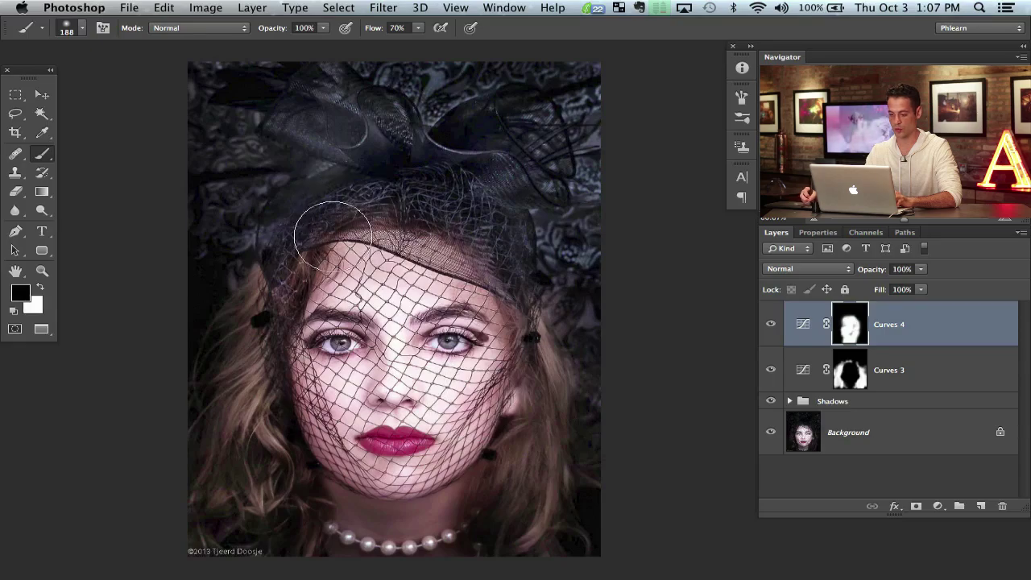
mouse_move(272, 330)
ctrl+alt+mouse_down()
mouse_move(316, 331)
mouse_move(251, 471)
mouse_move(271, 377)
ctrl+alt+mouse_up()
key(x)
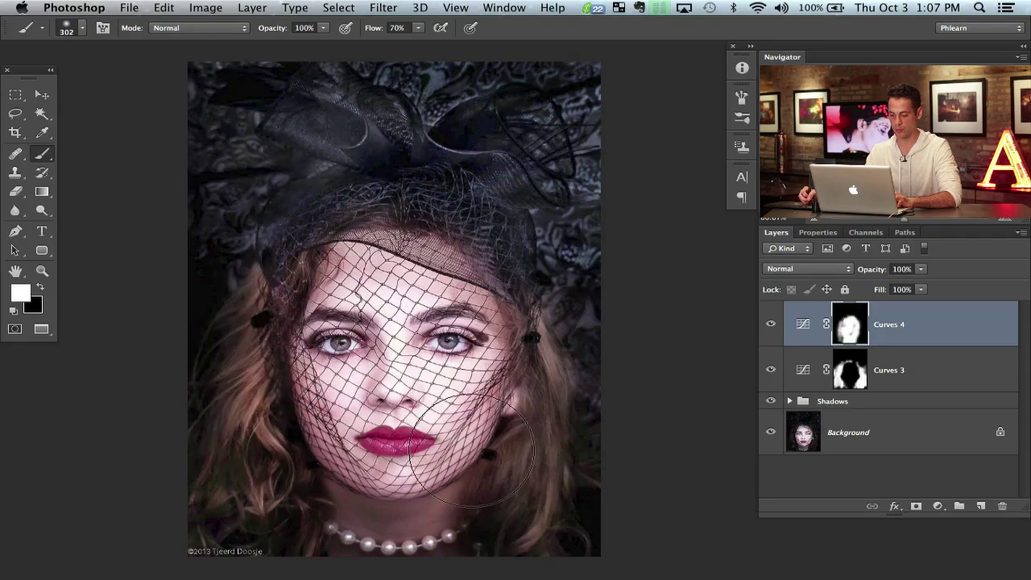
mouse_move(477, 418)
mouse_down()
mouse_move(512, 488)
mouse_move(539, 412)
mouse_up()
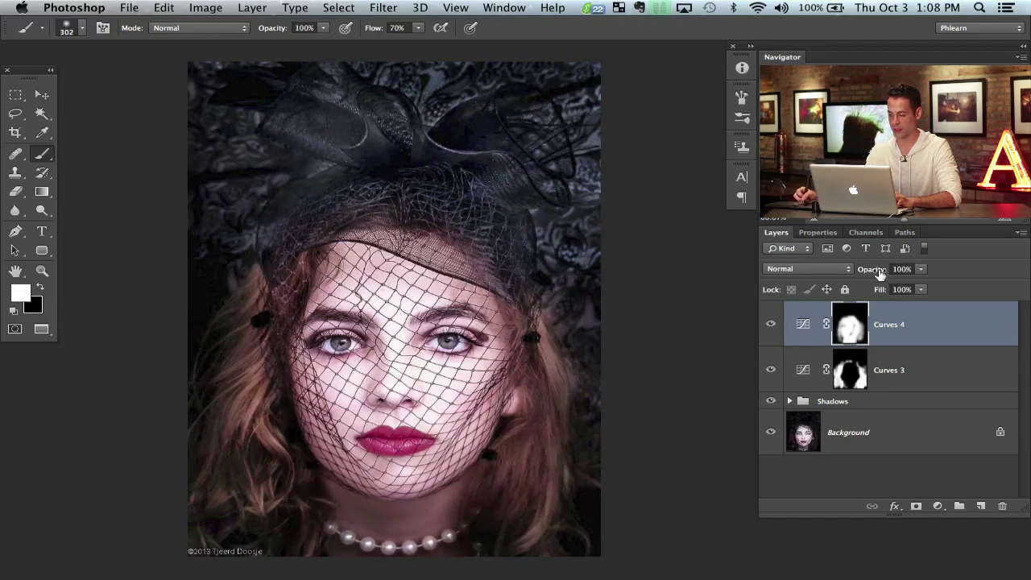
drag(879, 274, 856, 277)
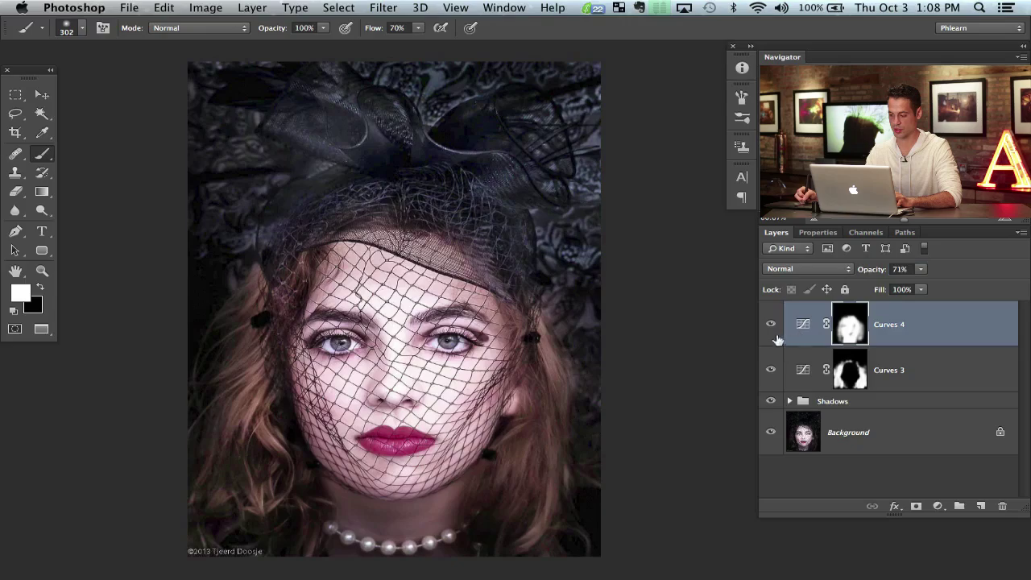
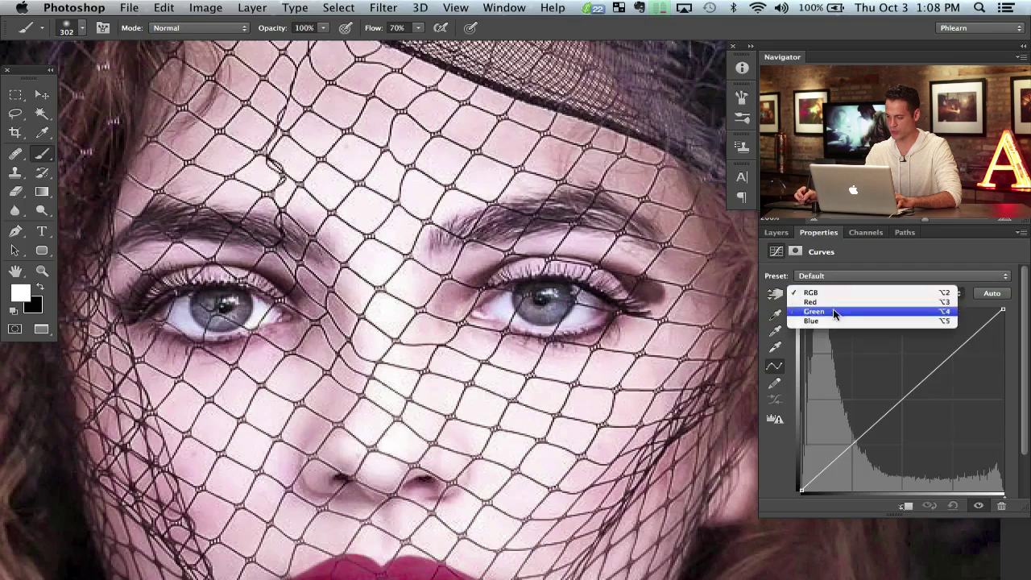
Raise the Green and Blue channel midtones of the new Curves layer above Curves 4 to give a teal tint
click(833, 312)
drag(889, 410, 890, 391)
click(842, 294)
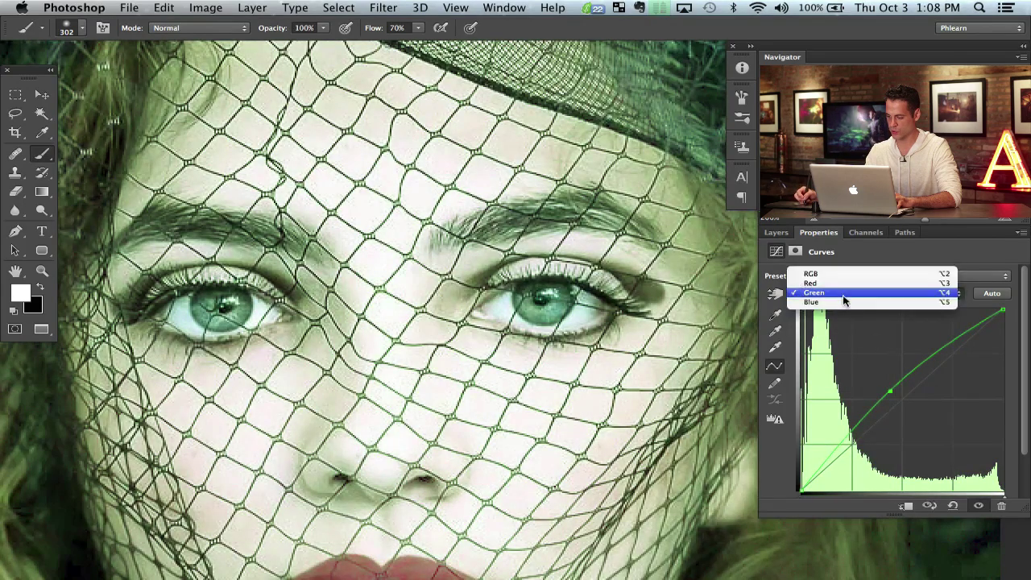
click(873, 312)
drag(895, 390, 891, 381)
click(775, 232)
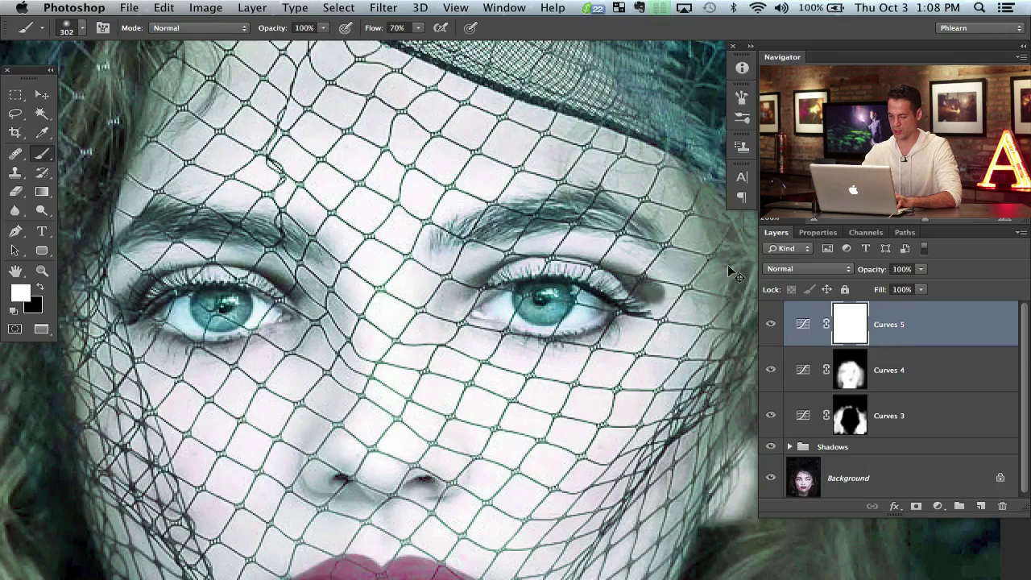
Invert the Curves 5 mask to black and paint both irises white with a small 18 px brush
key(super+i)
drag(539, 327, 319, 311)
mouse_move(547, 316)
mouse_down()
mouse_move(538, 314)
mouse_move(562, 295)
mouse_move(534, 314)
mouse_move(551, 308)
mouse_up()
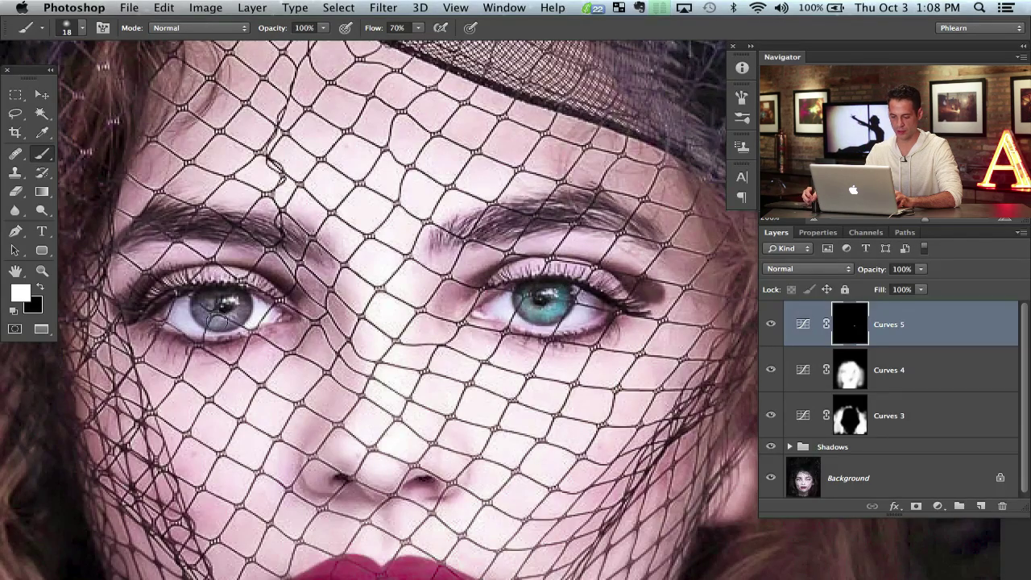
mouse_move(219, 319)
mouse_down()
mouse_move(244, 306)
mouse_move(231, 324)
mouse_move(206, 318)
mouse_move(202, 294)
mouse_move(204, 308)
mouse_move(219, 291)
mouse_move(206, 306)
mouse_move(227, 319)
mouse_up()
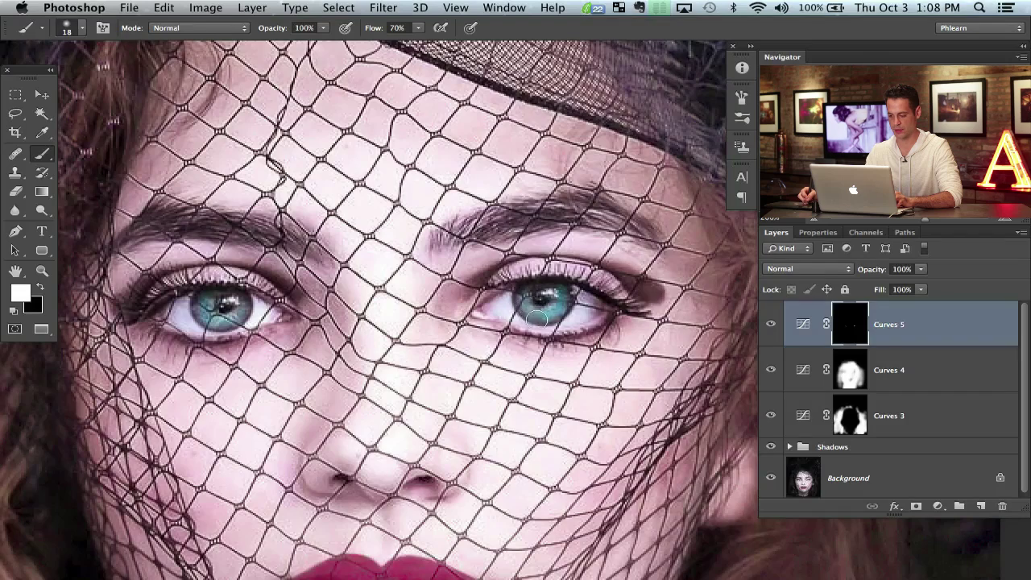
Refine the Curves 5 mask around the irises and pupils by alternating black and white brush strokes
key(x)
mouse_move(545, 317)
mouse_down()
mouse_move(565, 315)
mouse_move(554, 310)
mouse_move(566, 291)
mouse_up()
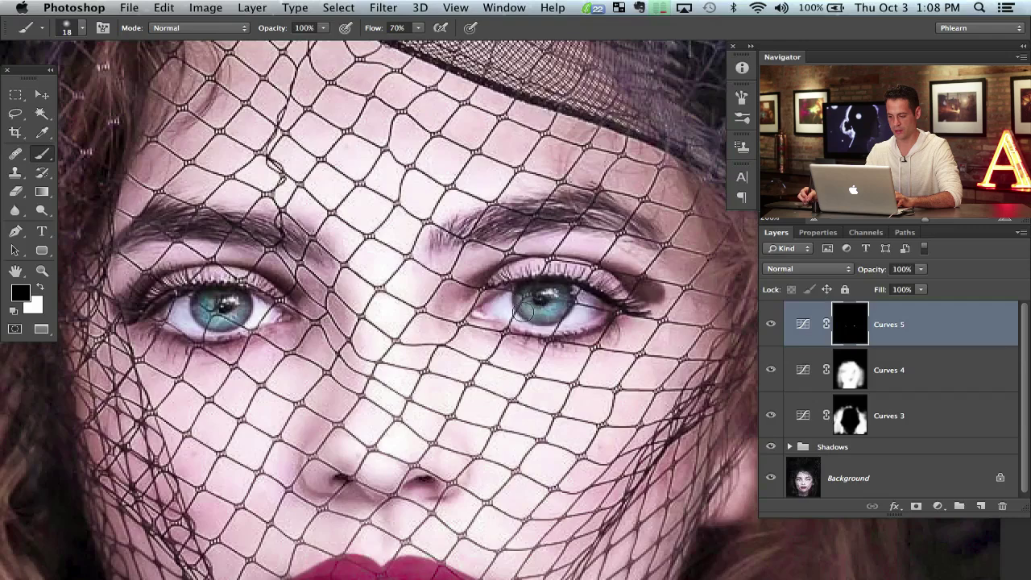
key(x)
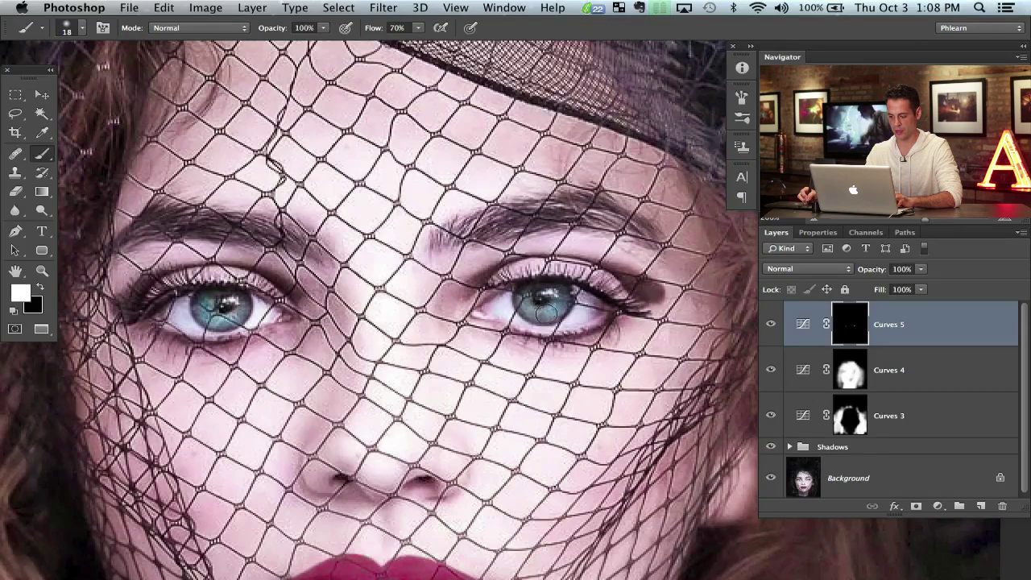
key(x)
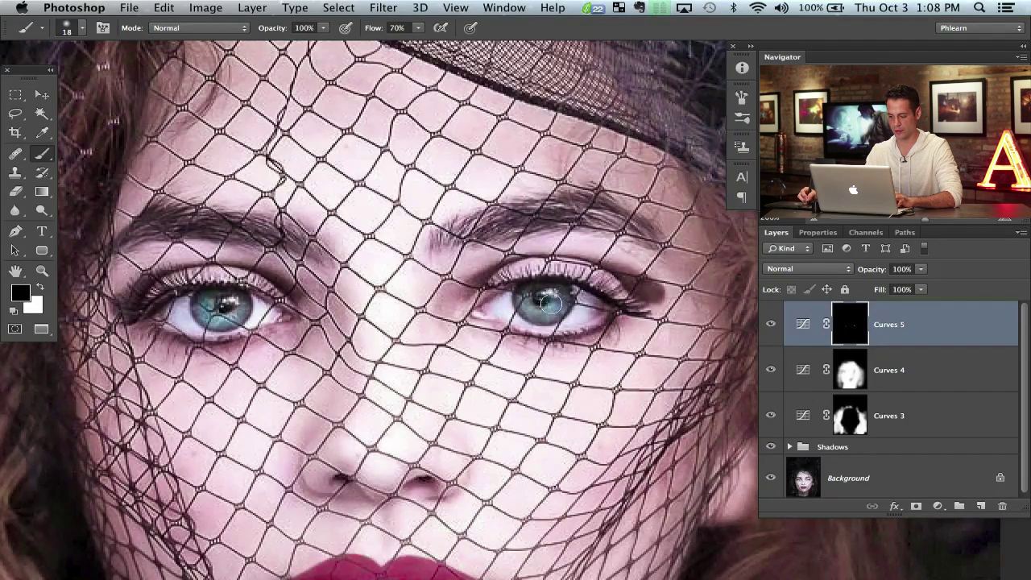
key(x)
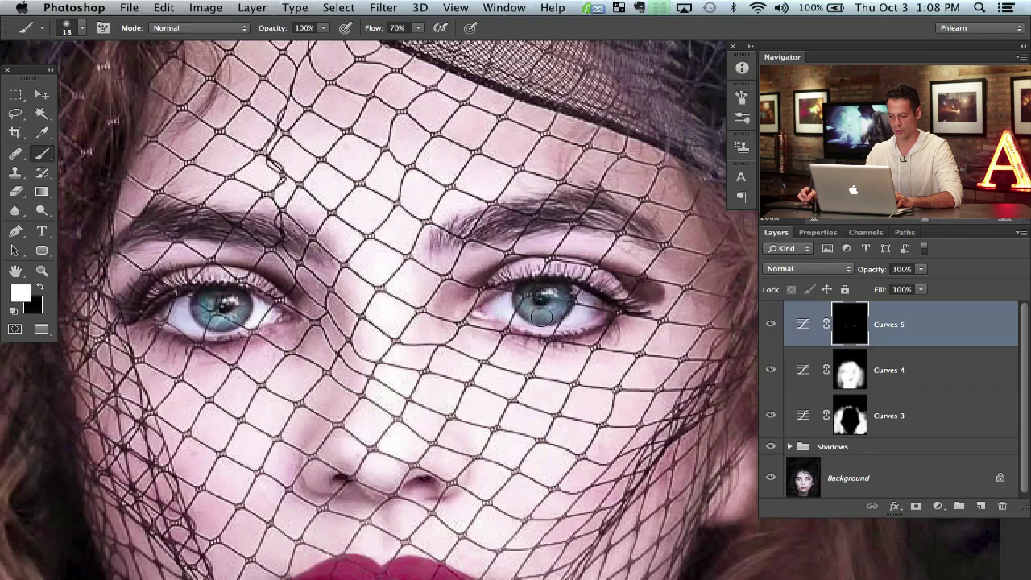
key(x)
key(x)
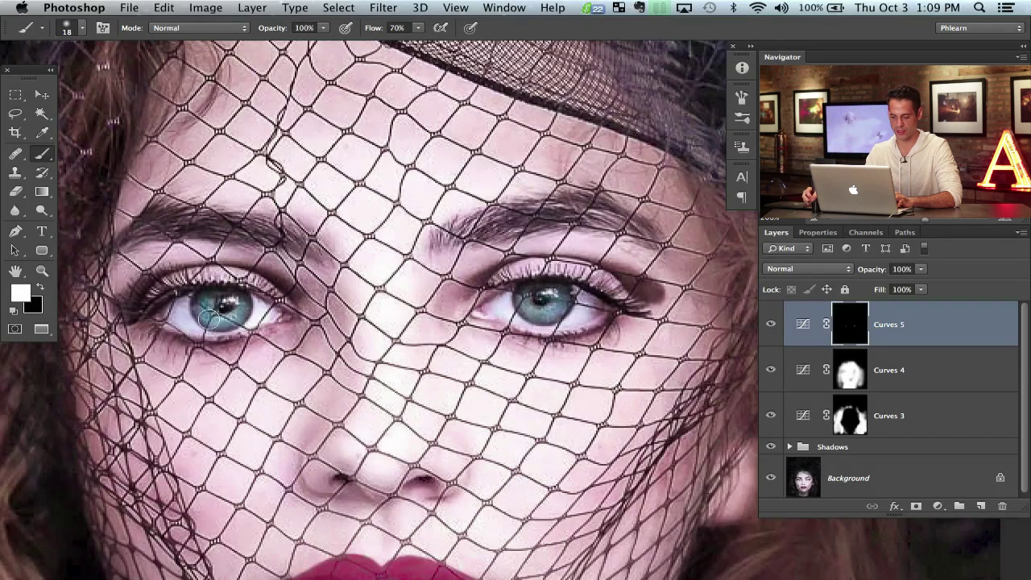
key(x)
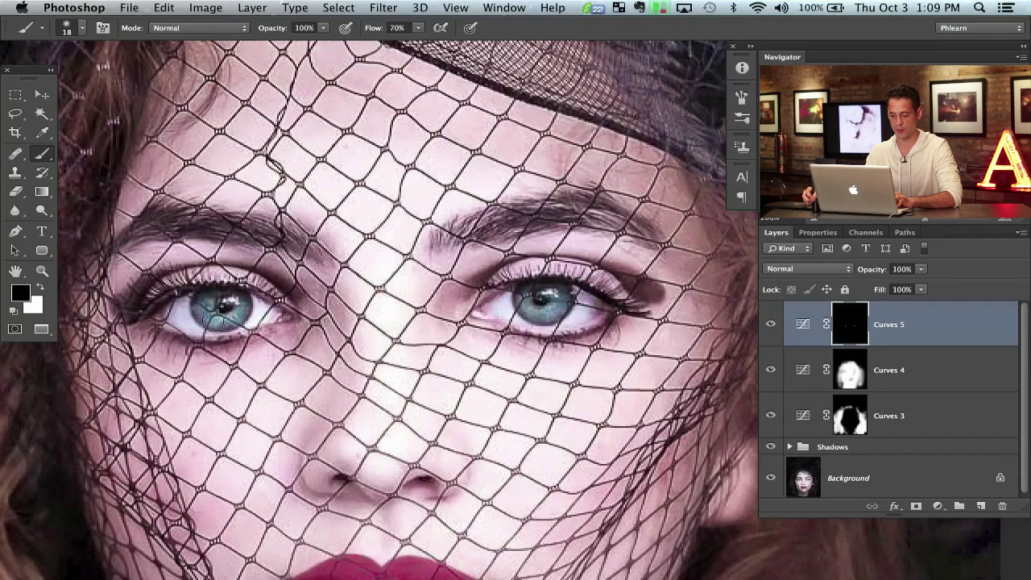
Compare the eye colour with Curves 5 hidden and shown, both close up and in the full portrait, leaving the layer visible
click(769, 326)
click(770, 326)
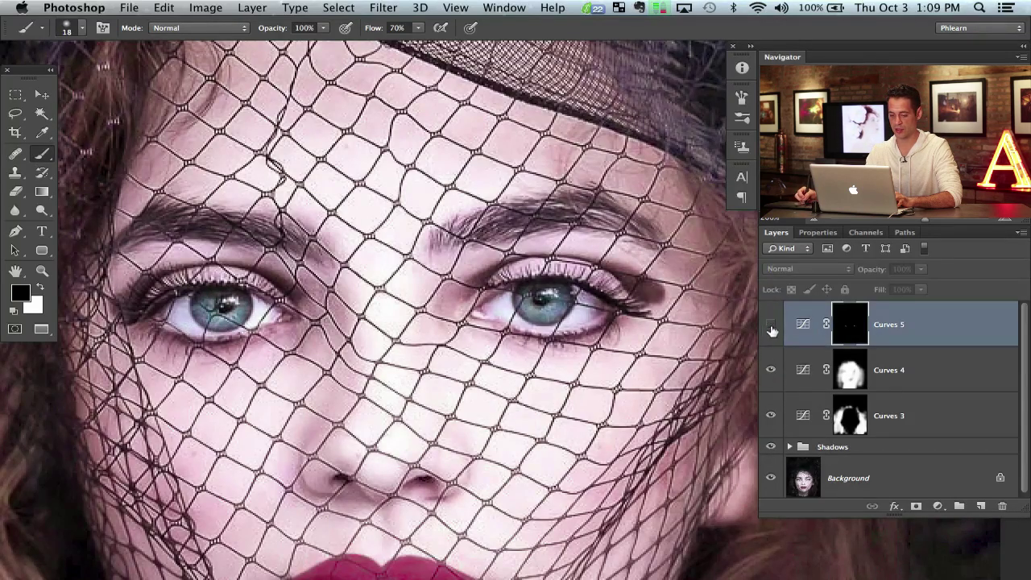
click(771, 327)
click(771, 327)
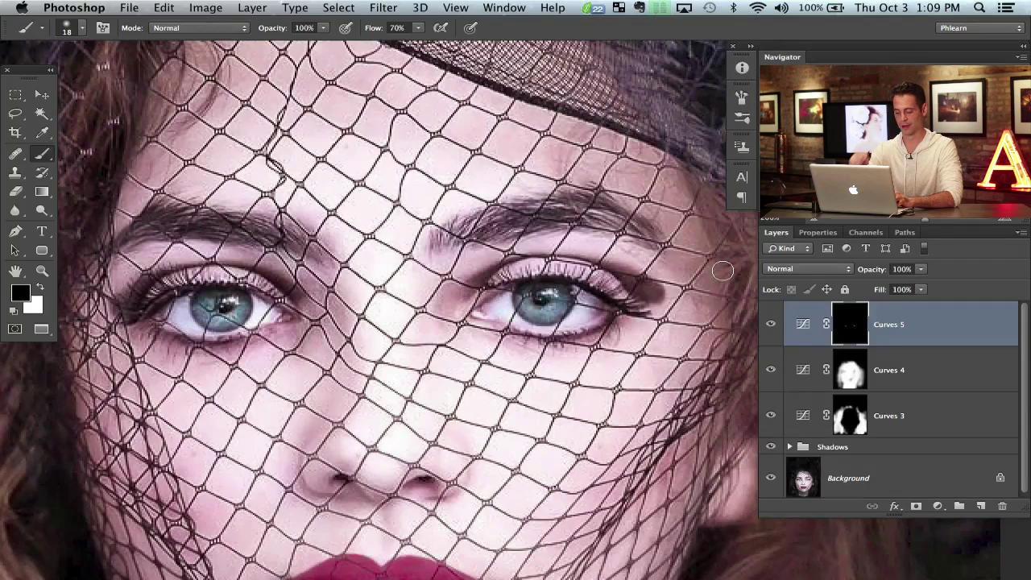
key(super+0)
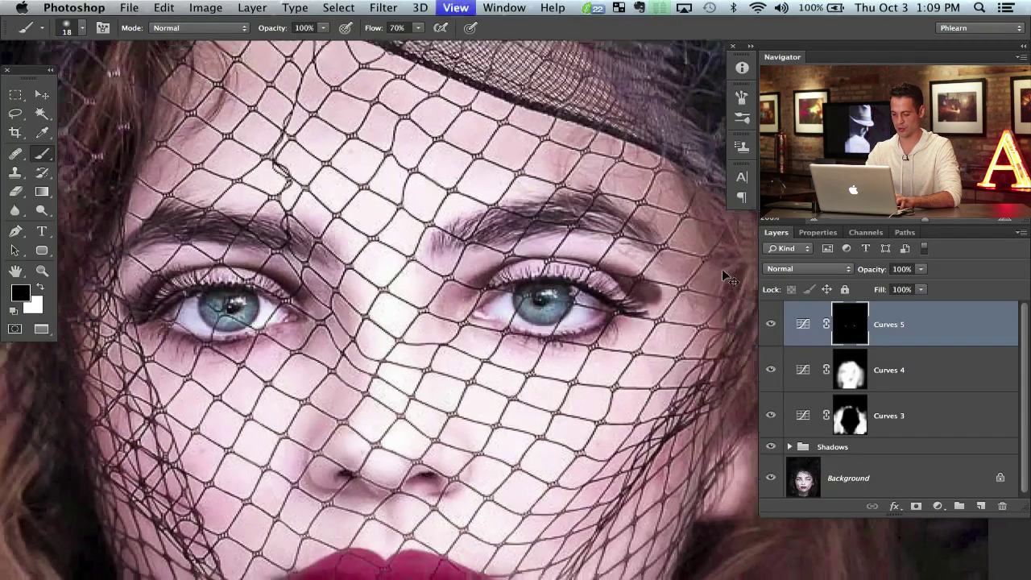
key(super+equal)
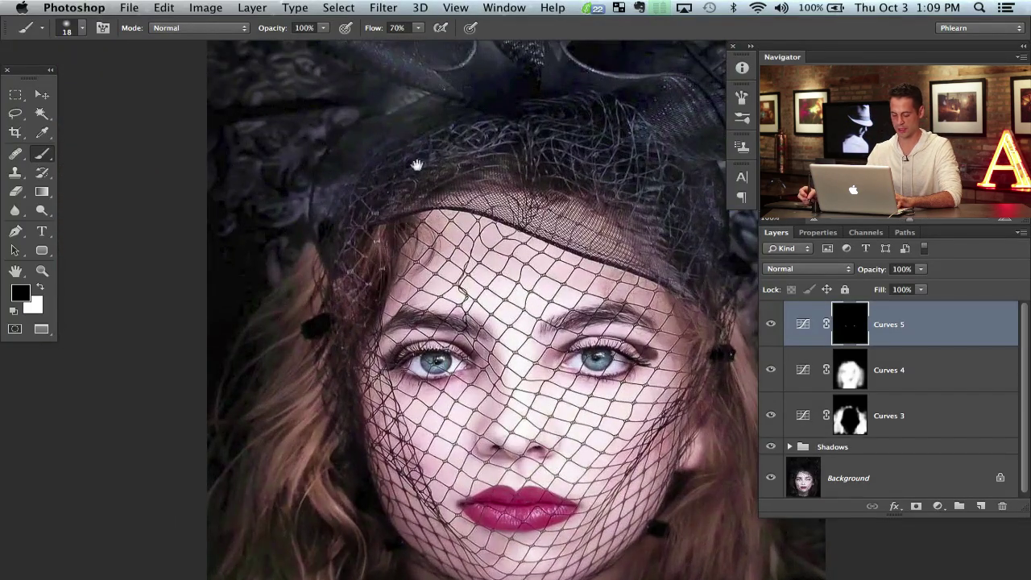
key(super+equal)
click(765, 325)
click(765, 325)
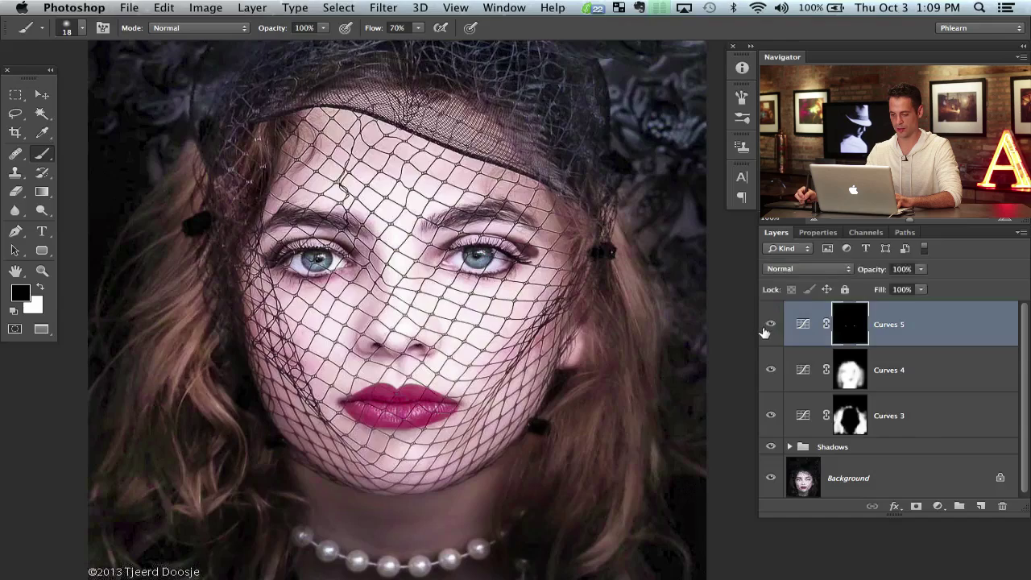
click(765, 325)
click(765, 325)
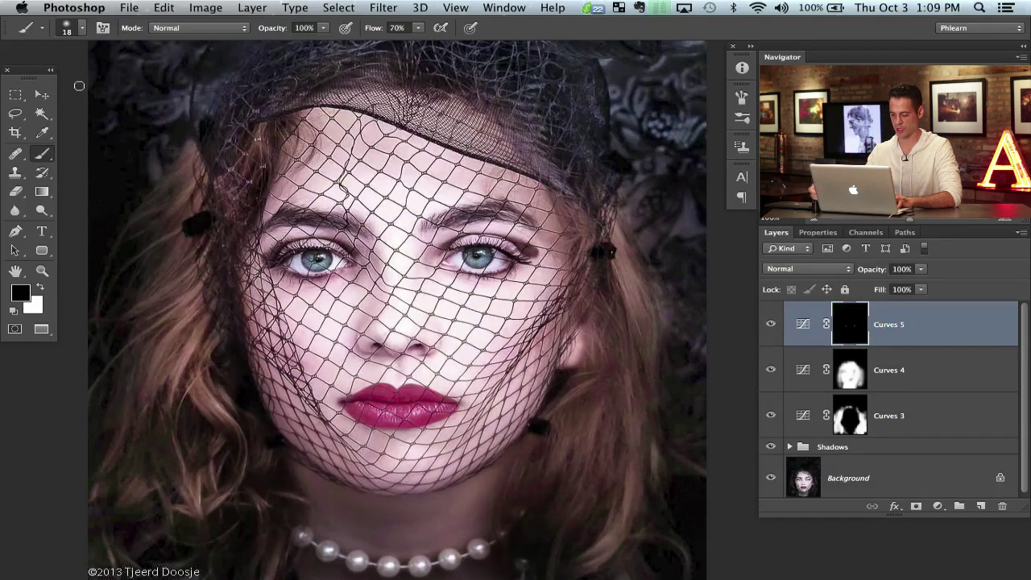
key(super+minus)
key(super+minus)
key(super+minus)
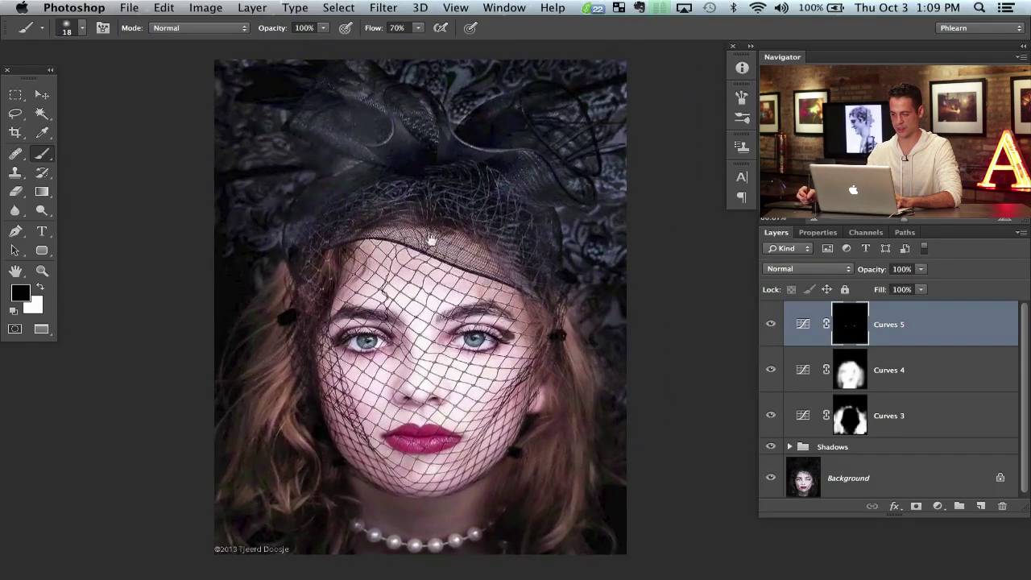
click(769, 324)
click(769, 325)
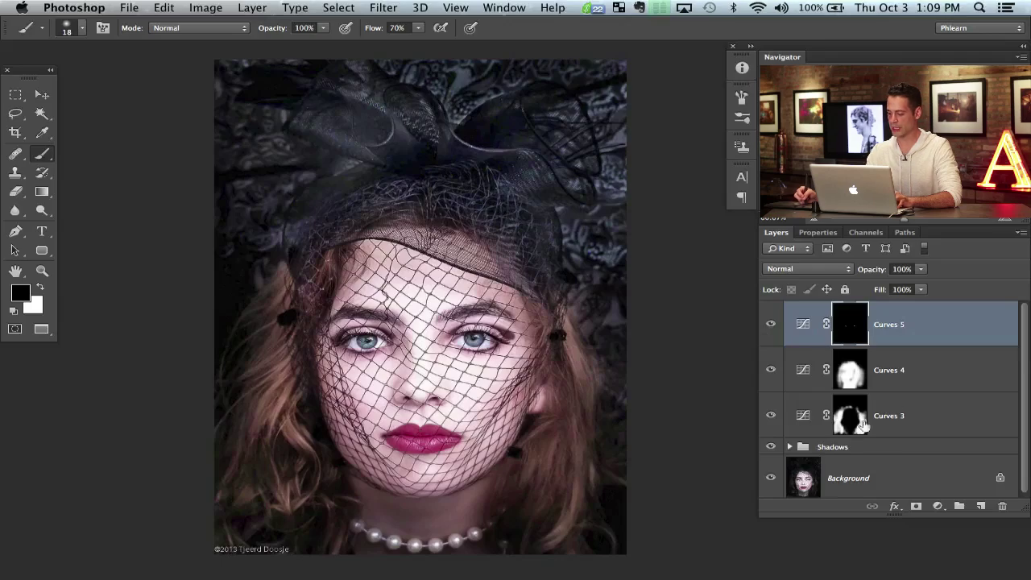
Group the Curves 3, 4 and 5 layers and compare the full edit with the Background layer alone
shift+click(915, 415)
key(super+g)
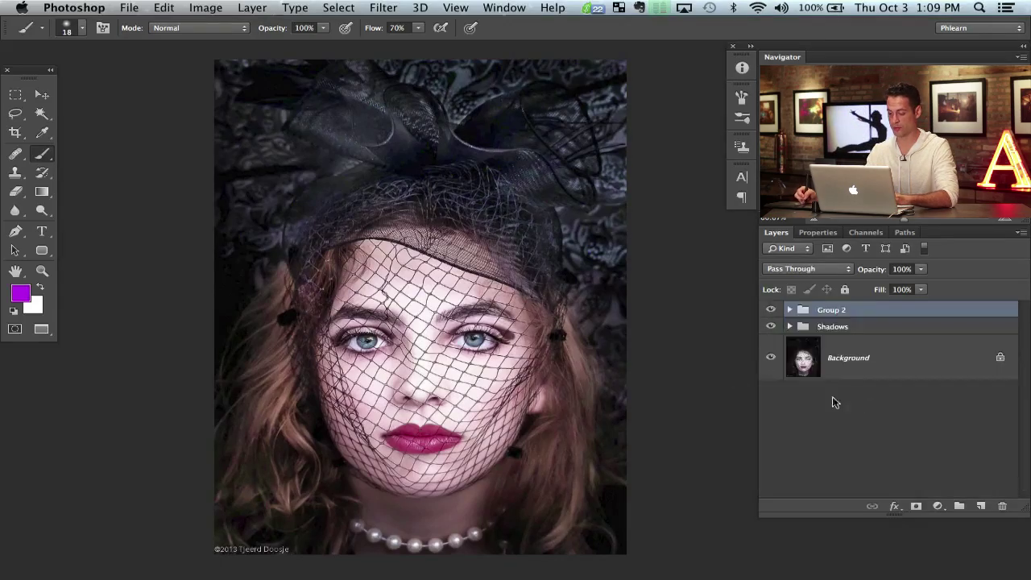
alt+click(770, 359)
alt+click(769, 361)
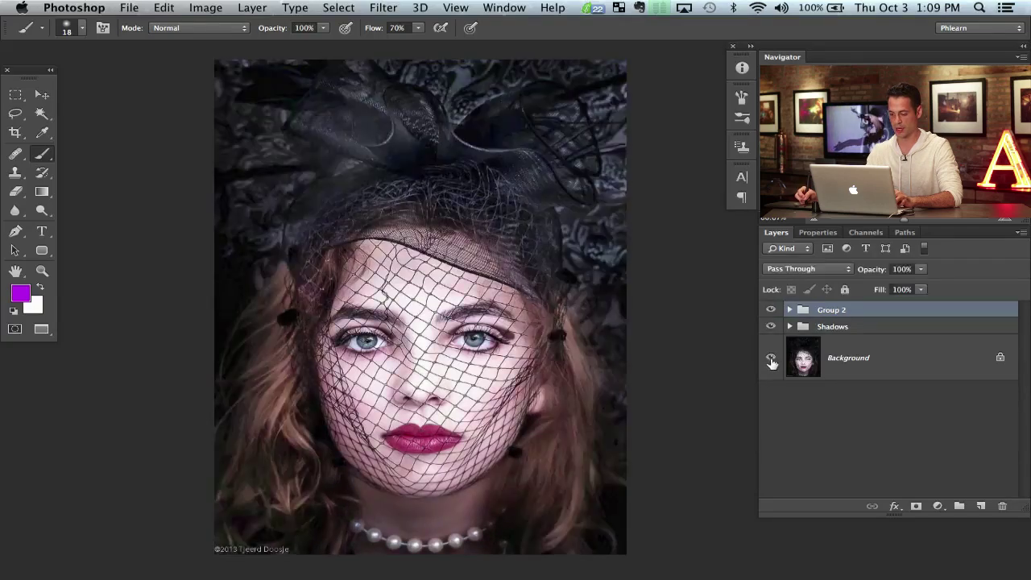
alt+click(769, 361)
alt+click(770, 360)
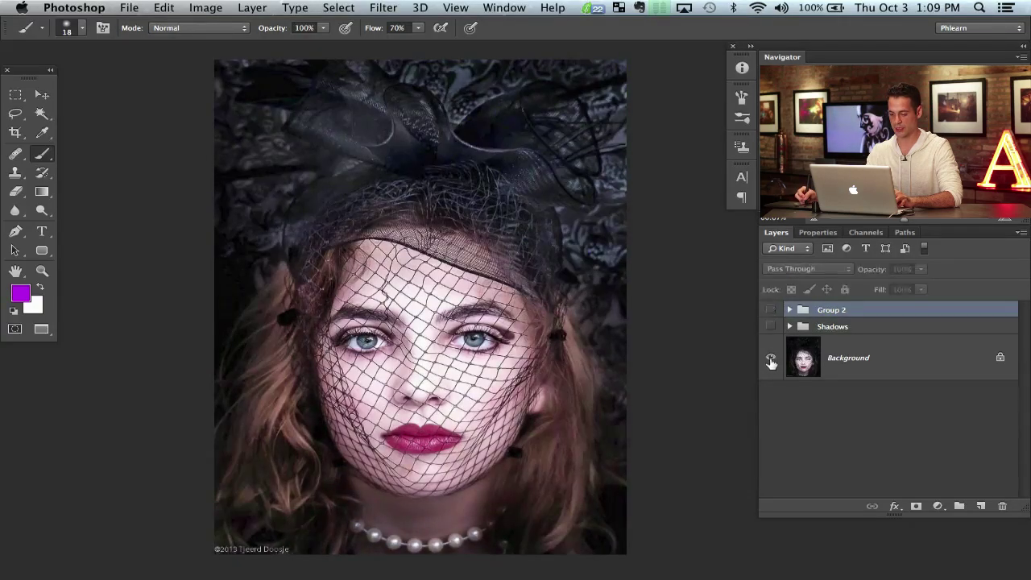
alt+click(771, 361)
alt+click(771, 362)
alt+click(771, 361)
alt+click(771, 361)
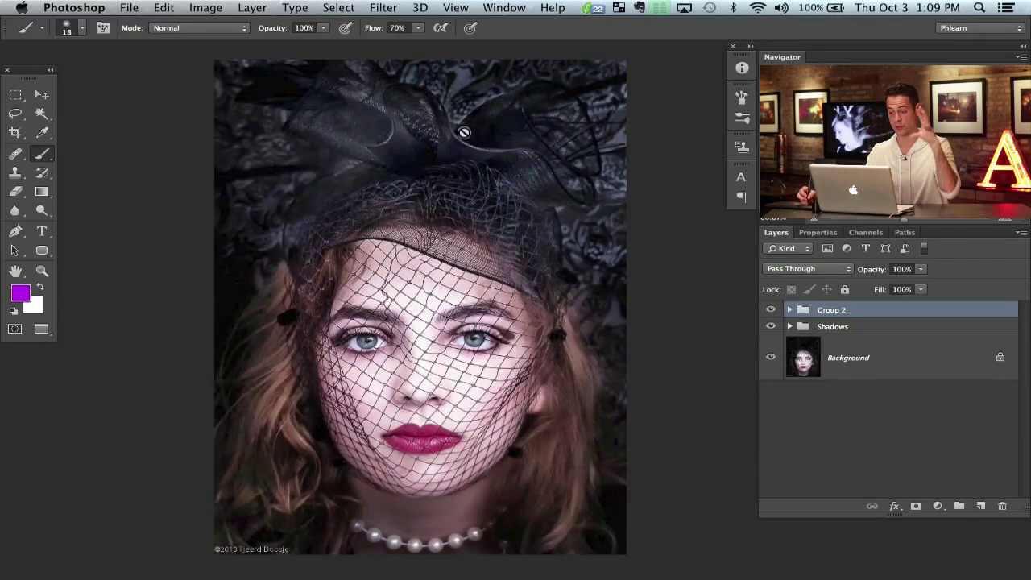
Reduce the opacity of the Curves 4 layer inside Group 2 further and collapse the group
click(790, 310)
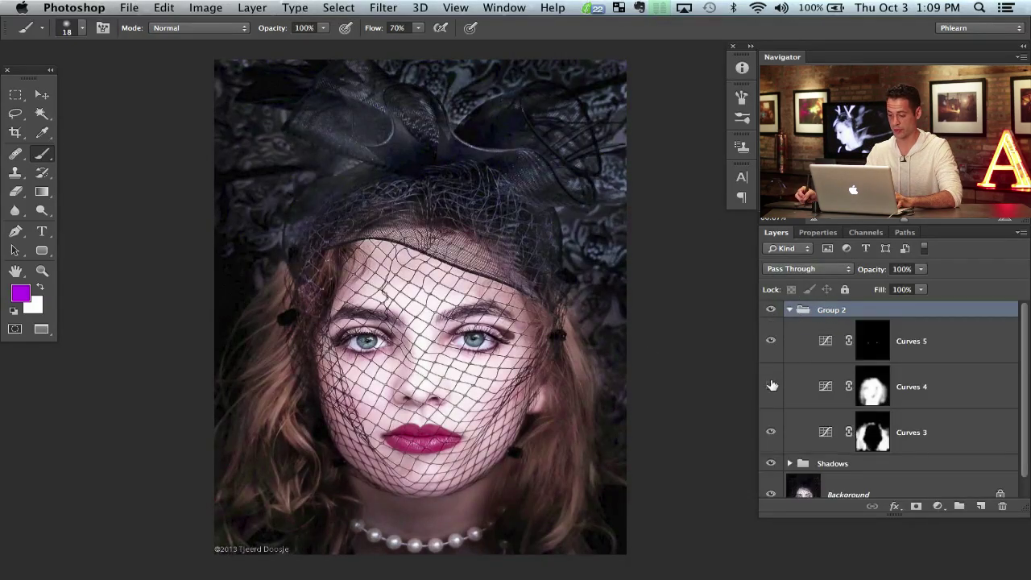
click(909, 387)
drag(875, 270, 835, 283)
click(790, 310)
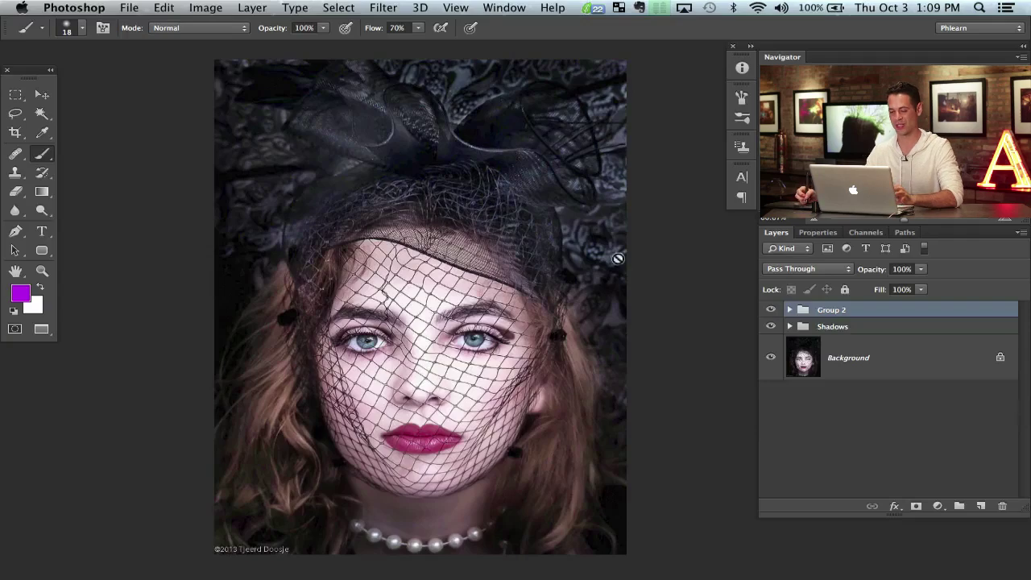
Add a Curves layer above Group 2 with the RGB midtones lowered, and invert its mask to black
click(937, 507)
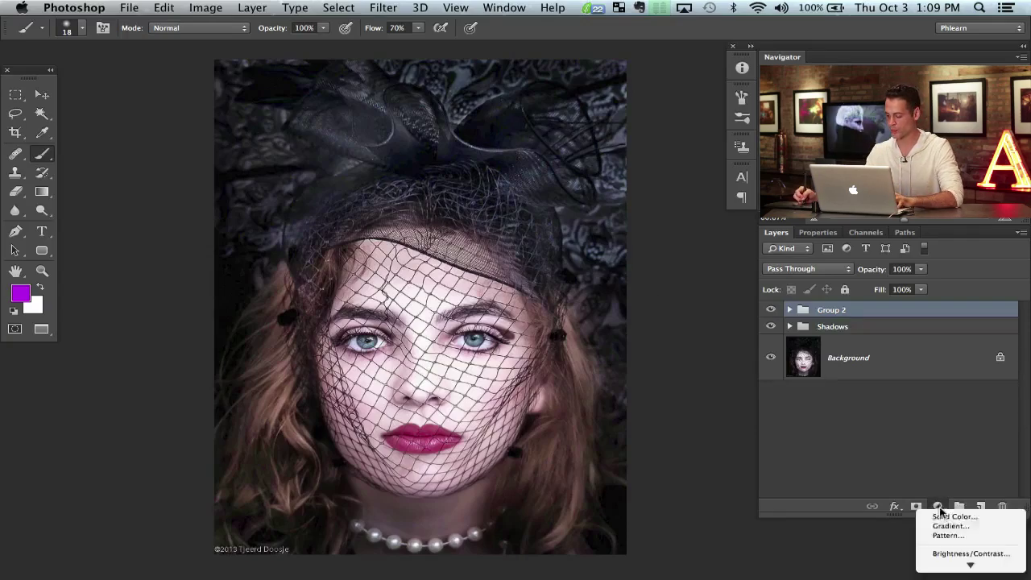
click(950, 515)
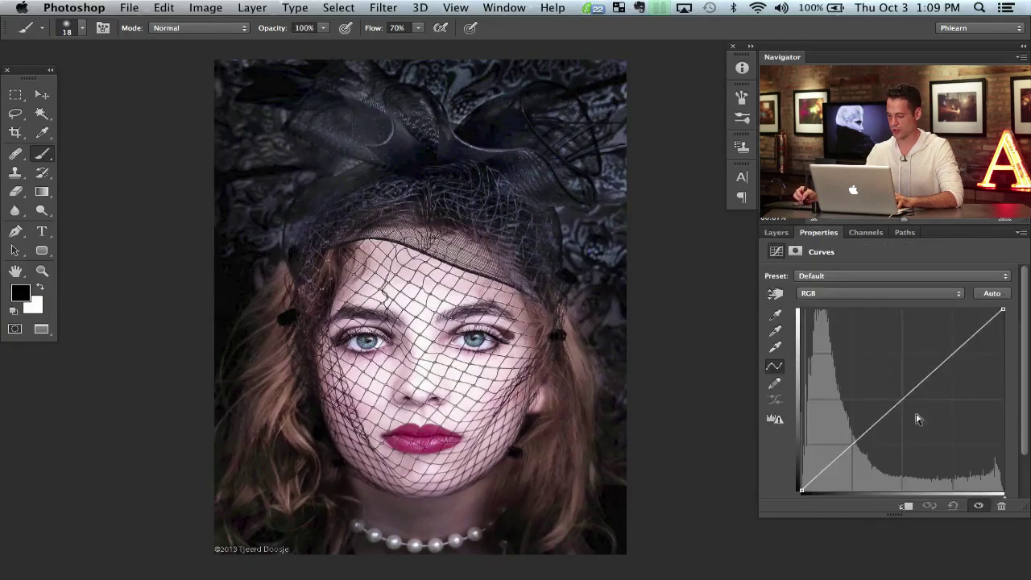
drag(901, 401, 917, 417)
key(super+i)
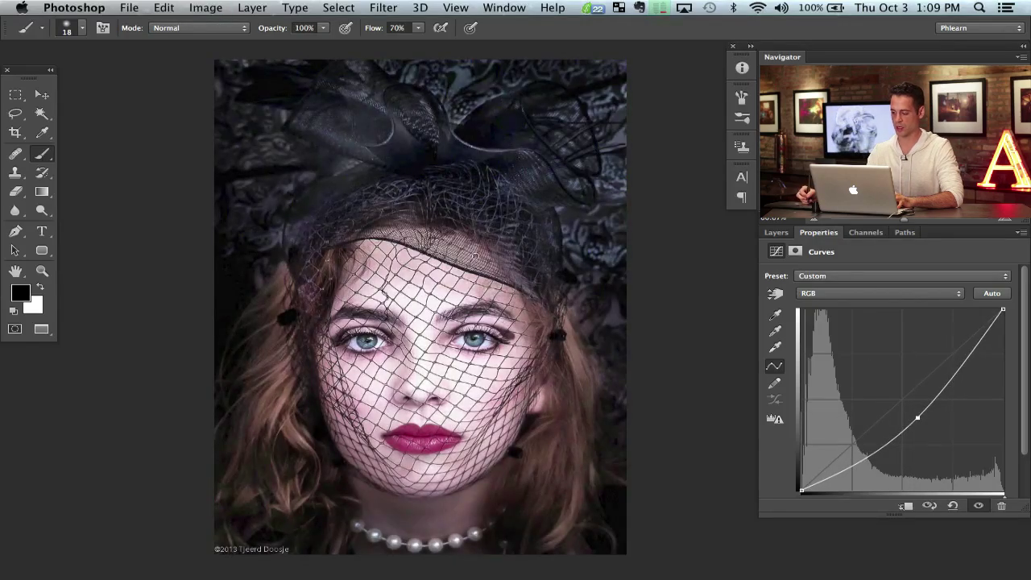
click(776, 231)
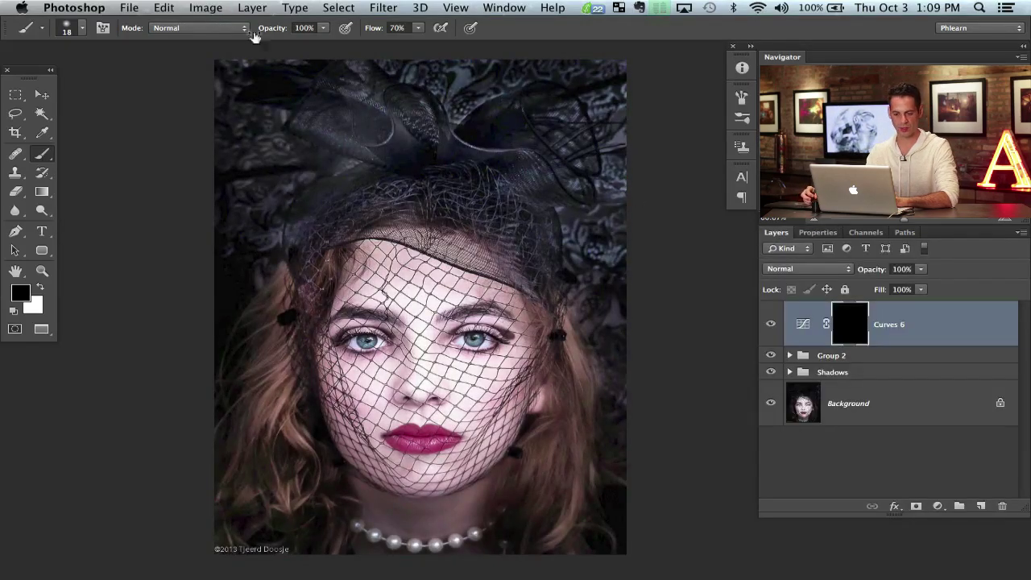
Set up a linear Foreground to Transparent gradient with white as the foreground colour
key(g)
click(147, 29)
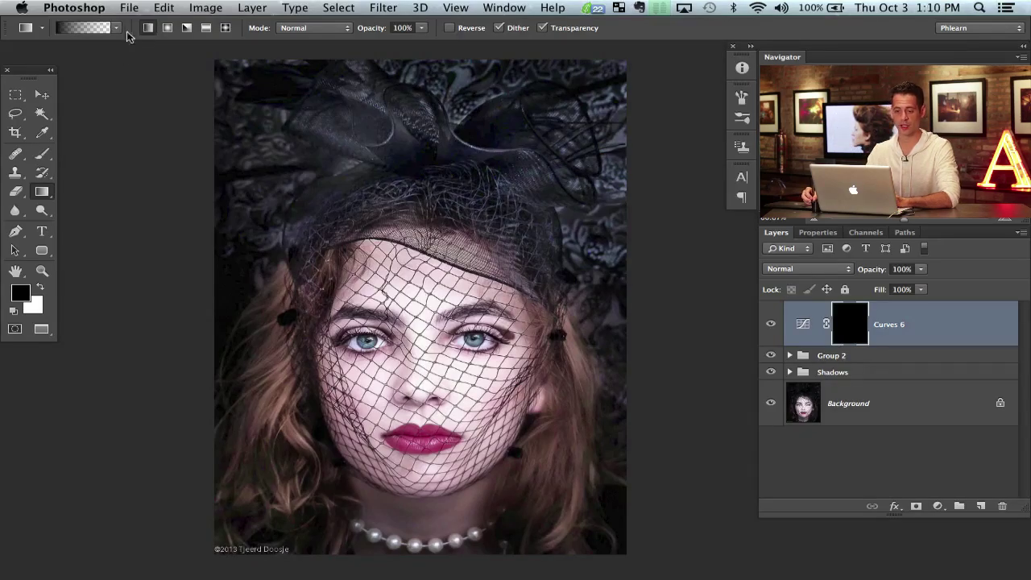
click(97, 29)
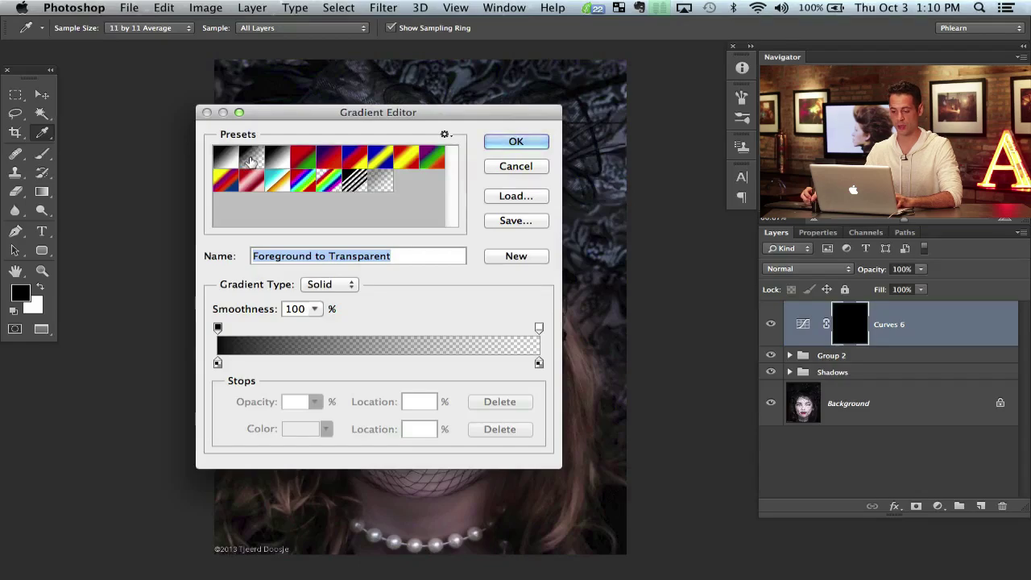
click(514, 142)
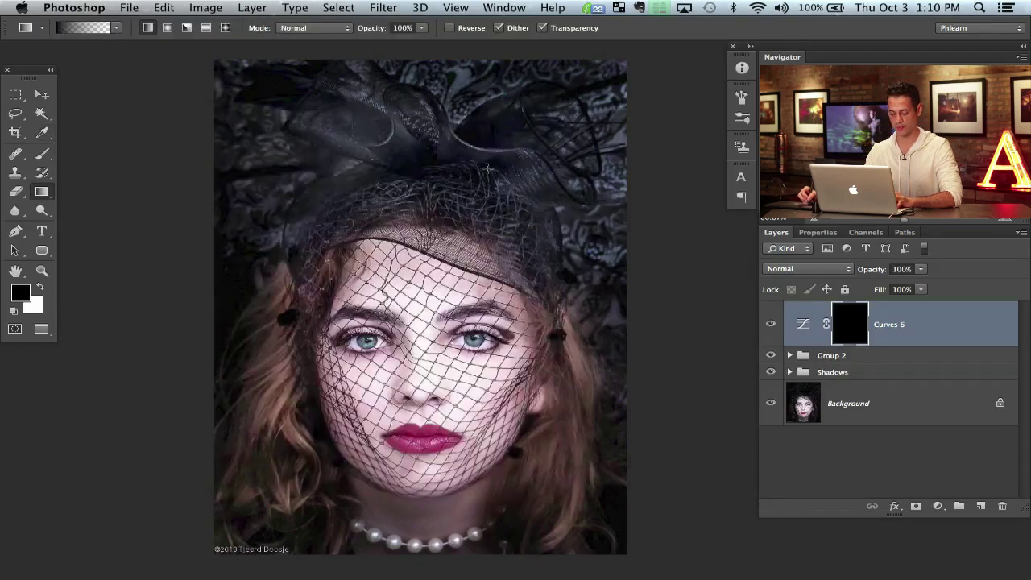
key(x)
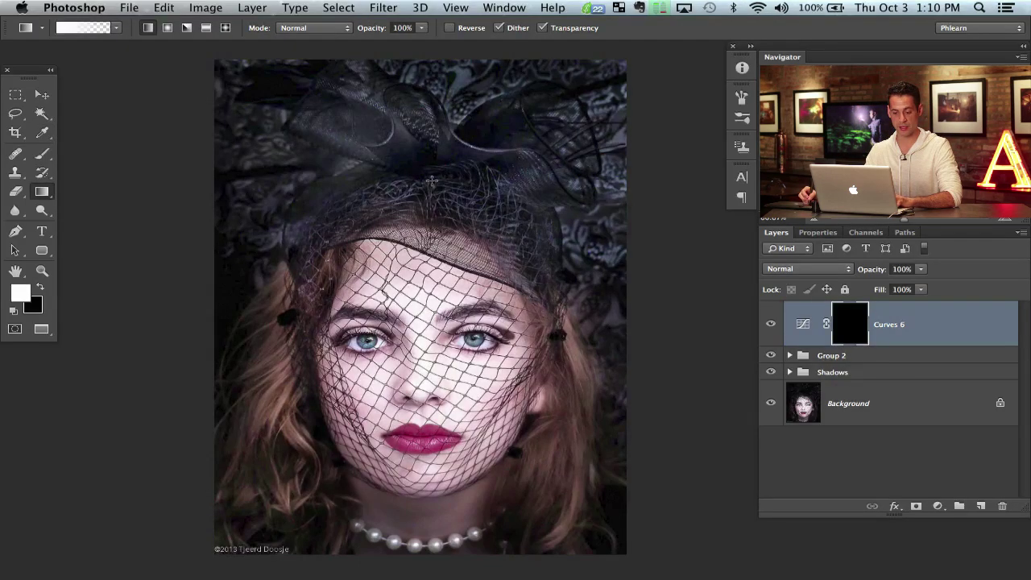
Check the portrait with the Curves 6 layer hidden and shown, leaving the layer visible
click(771, 324)
click(770, 324)
click(770, 324)
click(770, 325)
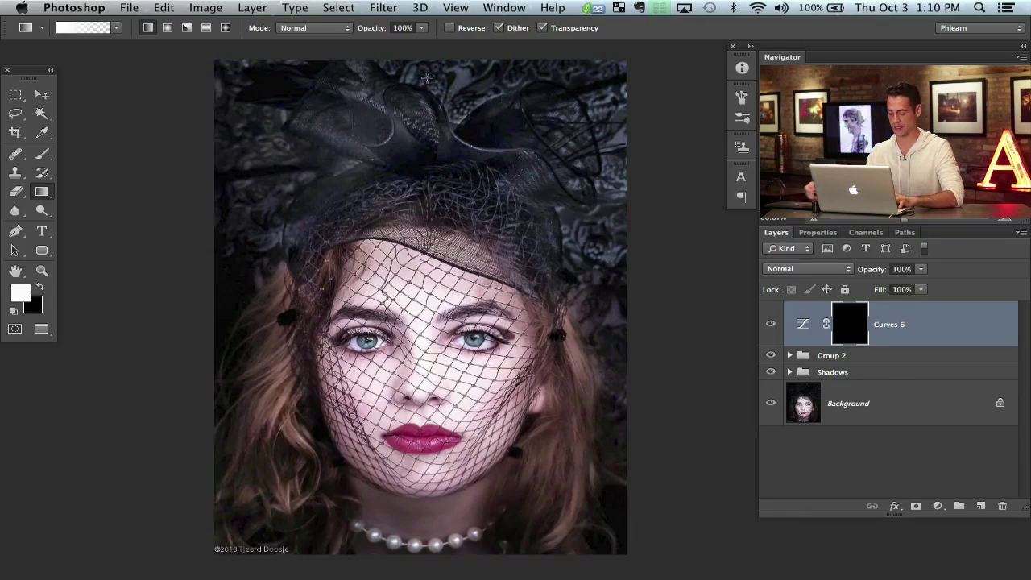
Darken the upper part of the portrait with a white gradient on the Curves 6 mask, starting above the canvas and fading out near the forehead
key(super+minus)
drag(466, 164, 447, 187)
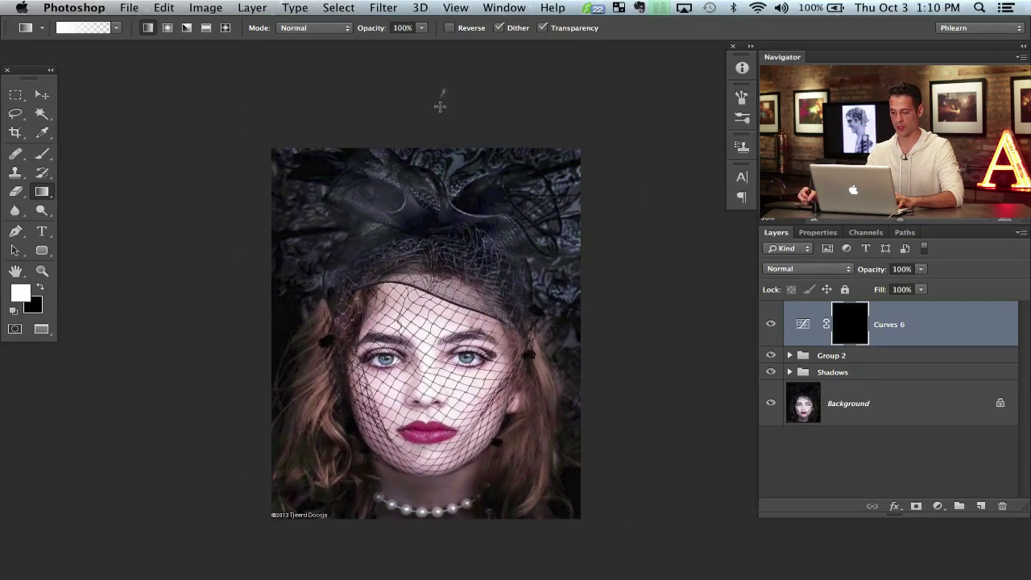
drag(441, 96, 441, 231)
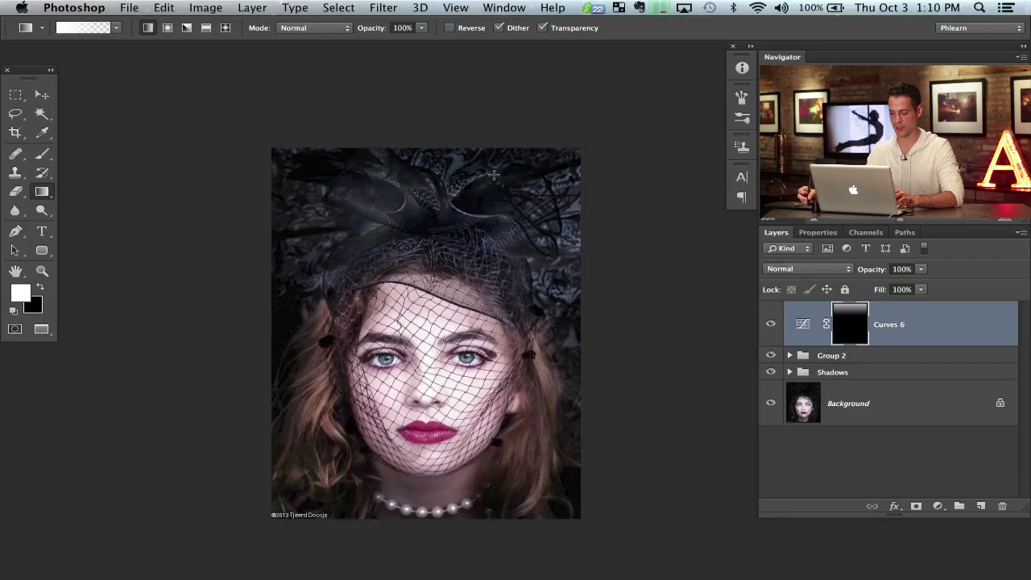
key(super+z)
drag(426, 108, 427, 242)
key(super+z)
drag(510, 87, 497, 280)
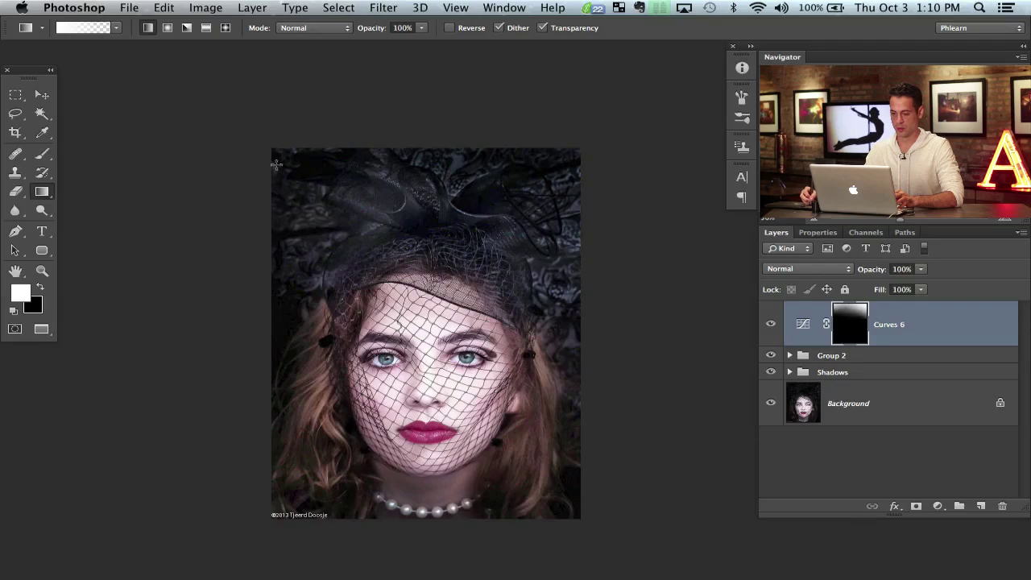
Add white gradients to the Curves 6 mask inward from the lower corners, the left edge and the upper right edge
mouse_move(630, 552)
mouse_down()
mouse_move(541, 506)
mouse_move(519, 417)
mouse_up()
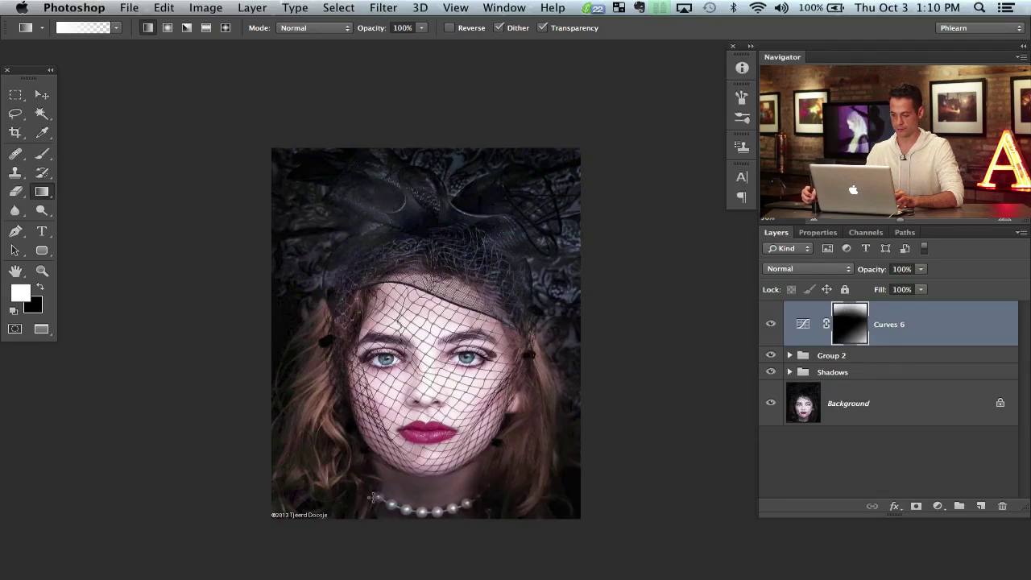
drag(375, 497, 407, 384)
drag(261, 344, 347, 352)
key(super+z)
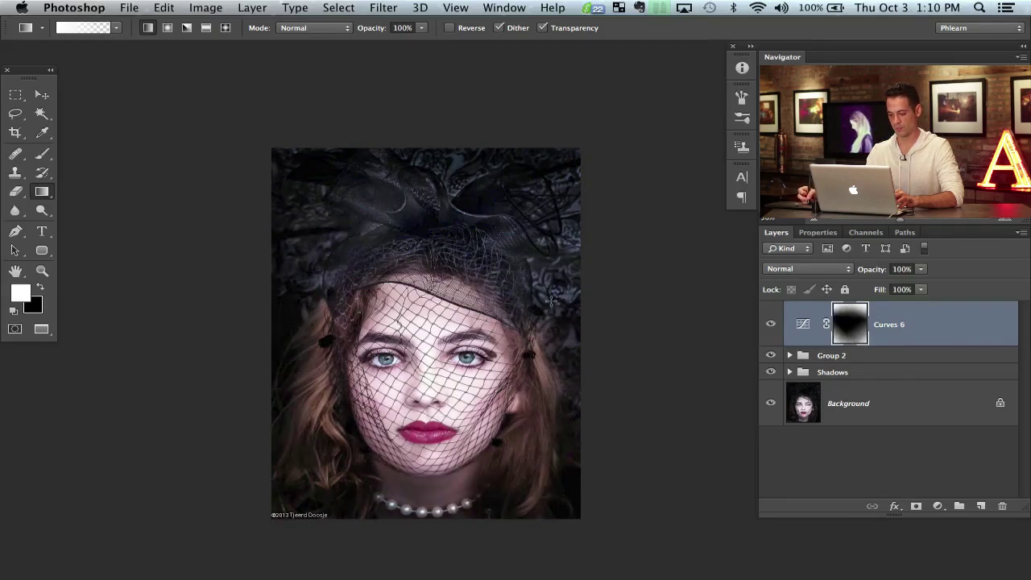
drag(254, 328, 361, 350)
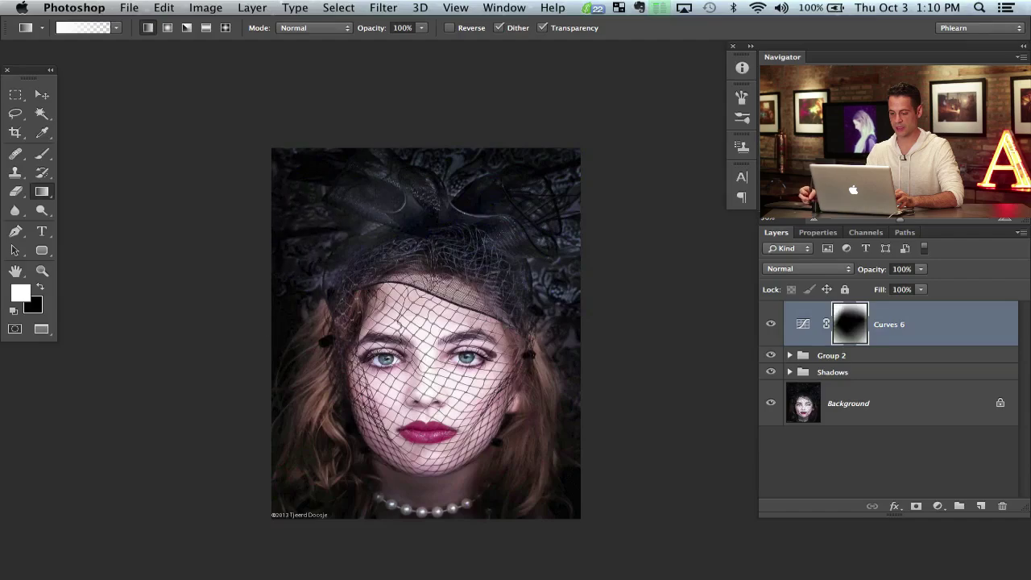
drag(612, 251, 548, 302)
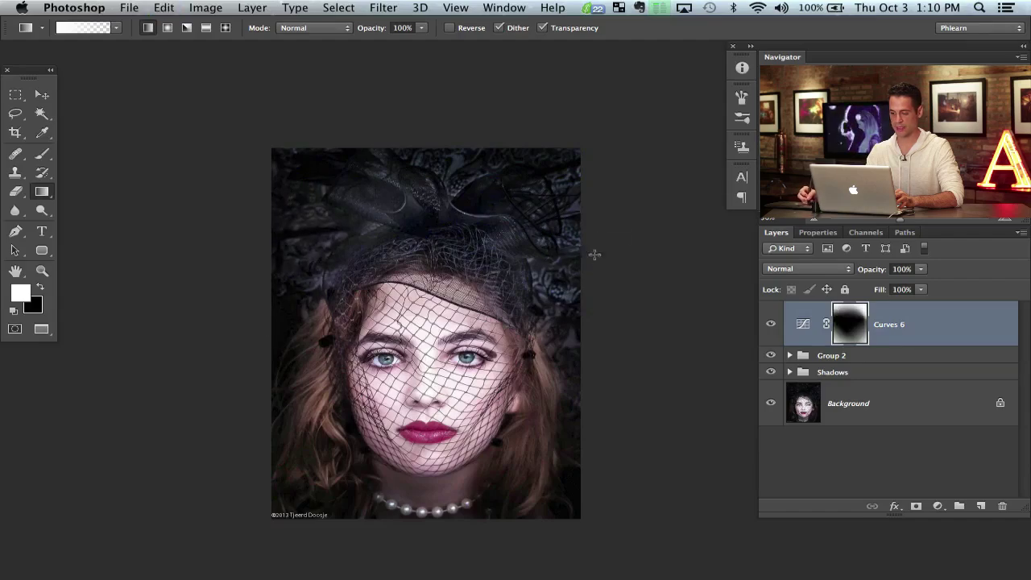
Refine the Curves 6 mask with long horizontal white gradients from outside the lower left and right edges towards the face, undoing unsuitable attempts
drag(251, 308, 306, 364)
key(super+z)
drag(239, 409, 437, 449)
key(super+z)
drag(227, 429, 320, 421)
key(super+z)
drag(176, 412, 361, 414)
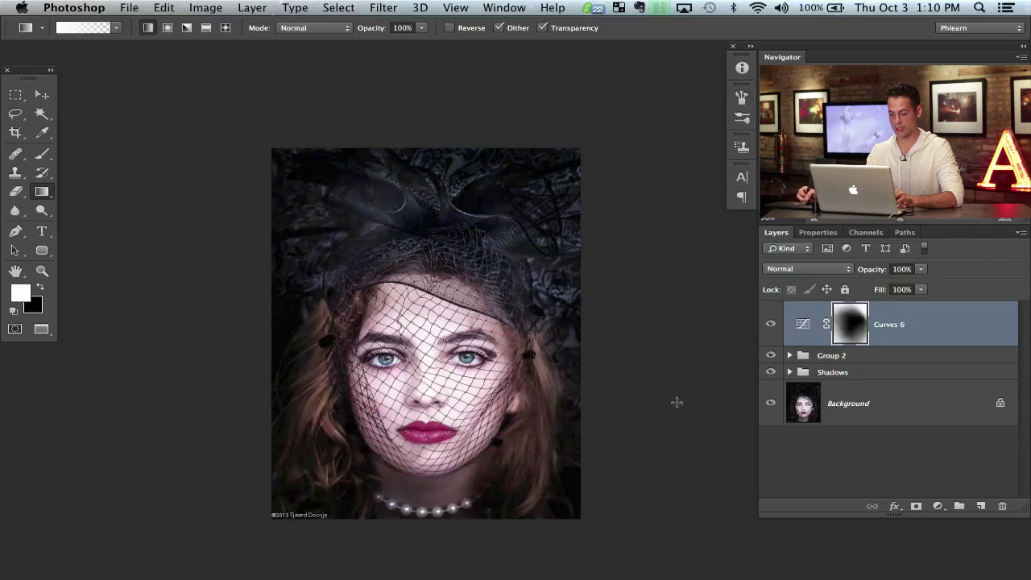
drag(677, 403, 507, 390)
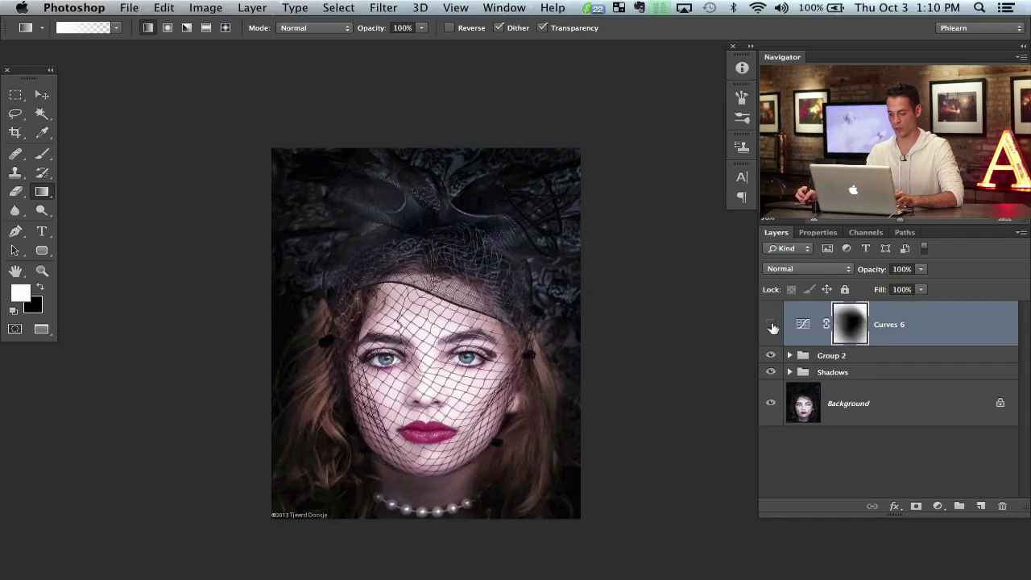
Reduce the opacity of the Curves 6 layer to 81% and compare the portrait with the layer hidden and shown
click(771, 325)
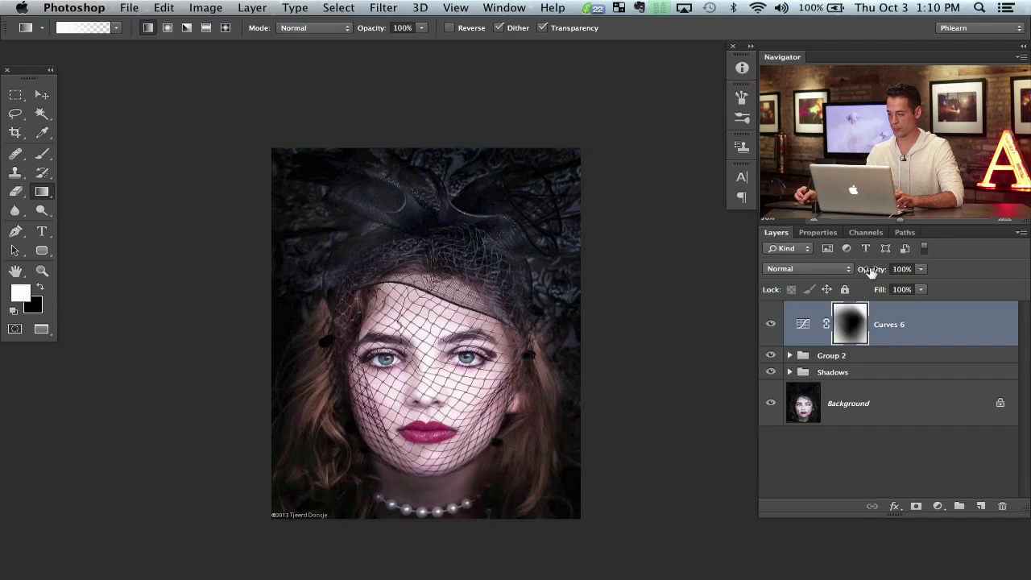
drag(870, 272, 860, 274)
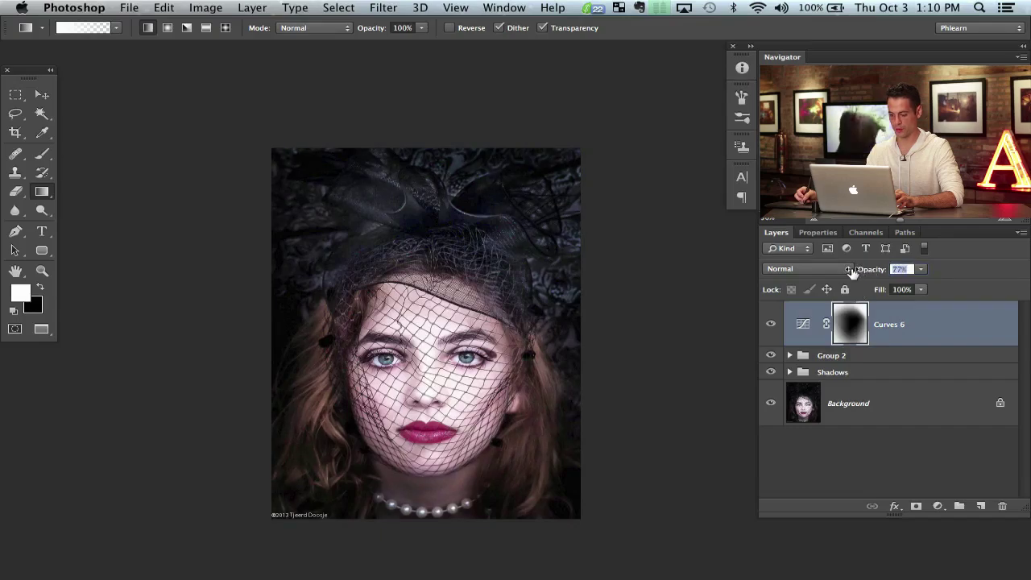
drag(853, 272, 855, 272)
click(771, 324)
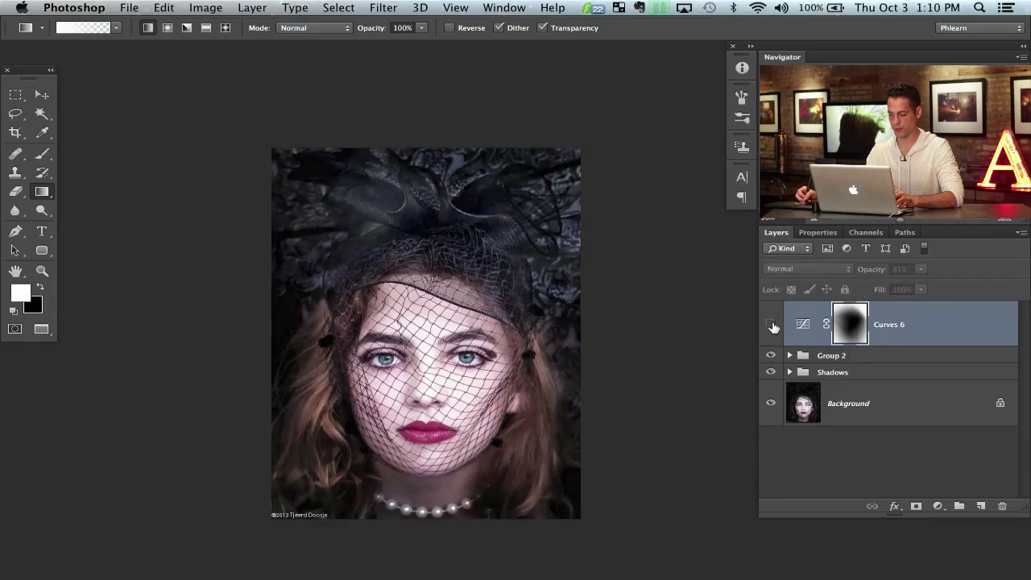
click(770, 324)
Move the Curves 6 layer into Group 2 above Curves 5 and collapse the group
click(789, 355)
key(ctrl+bracketleft)
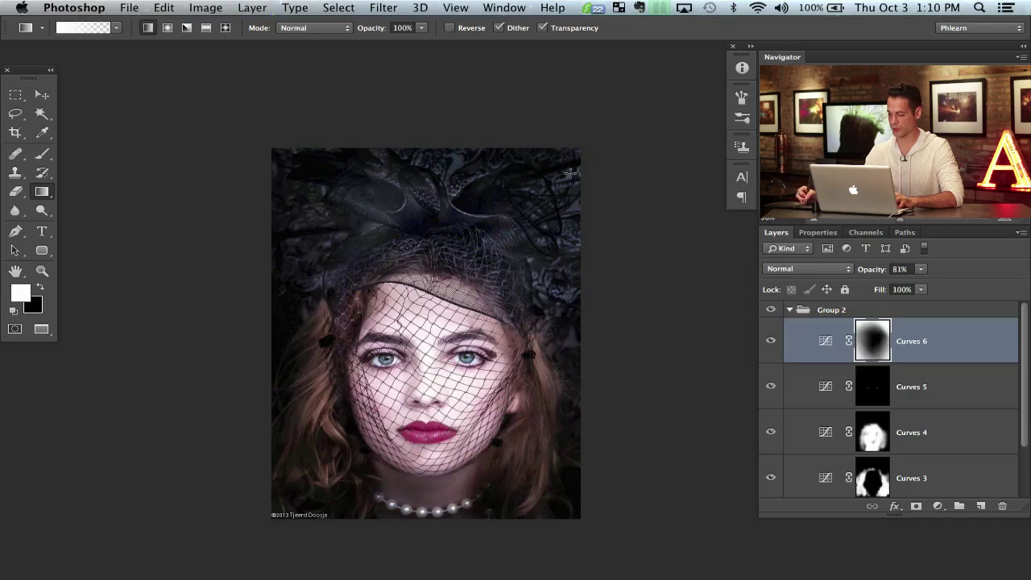
click(790, 310)
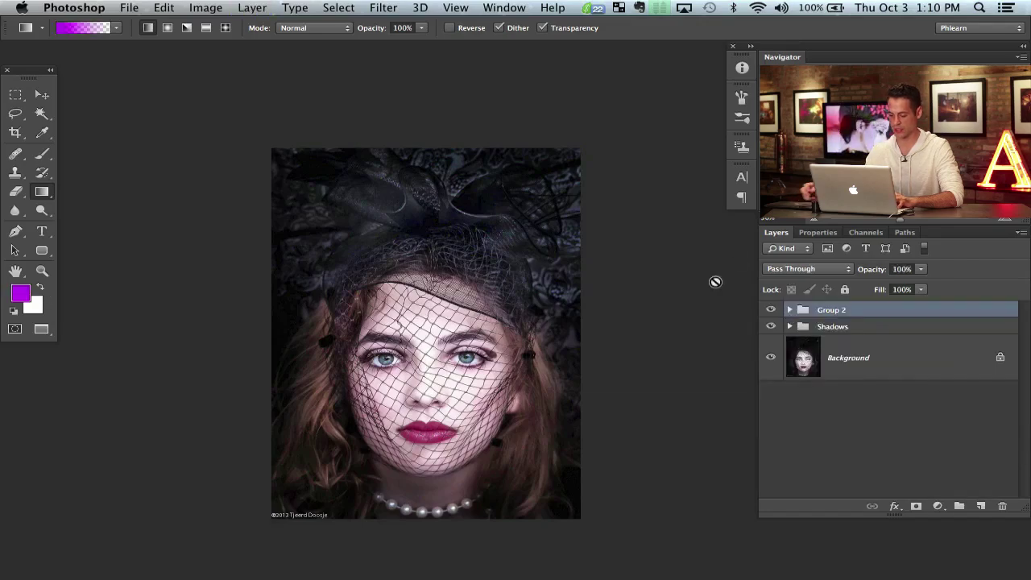
Compare the finished edit with the Background layer alone several times, leaving all layers visible
key(super+plus)
drag(462, 367, 479, 338)
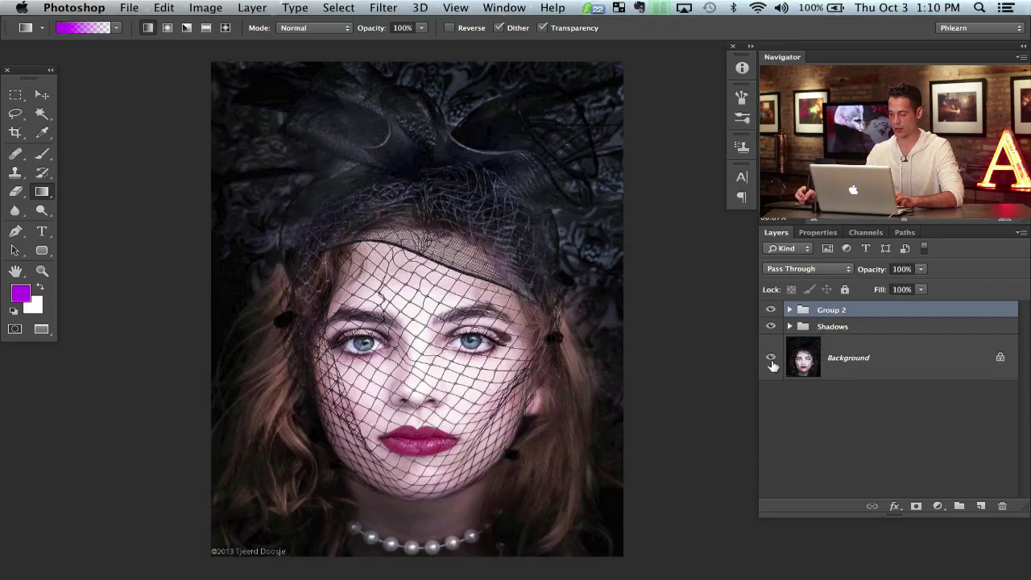
alt+click(771, 359)
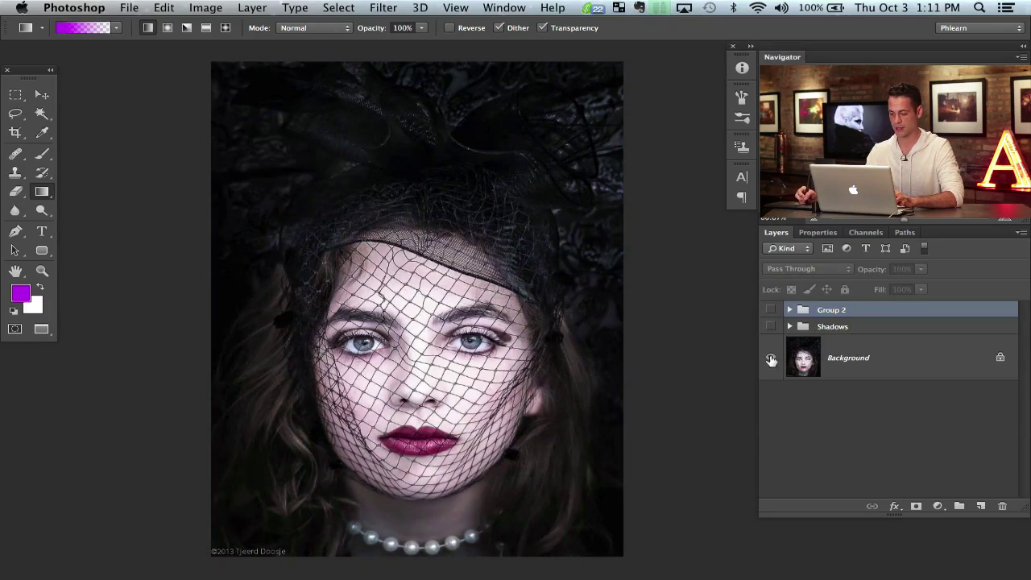
alt+click(771, 359)
alt+click(769, 359)
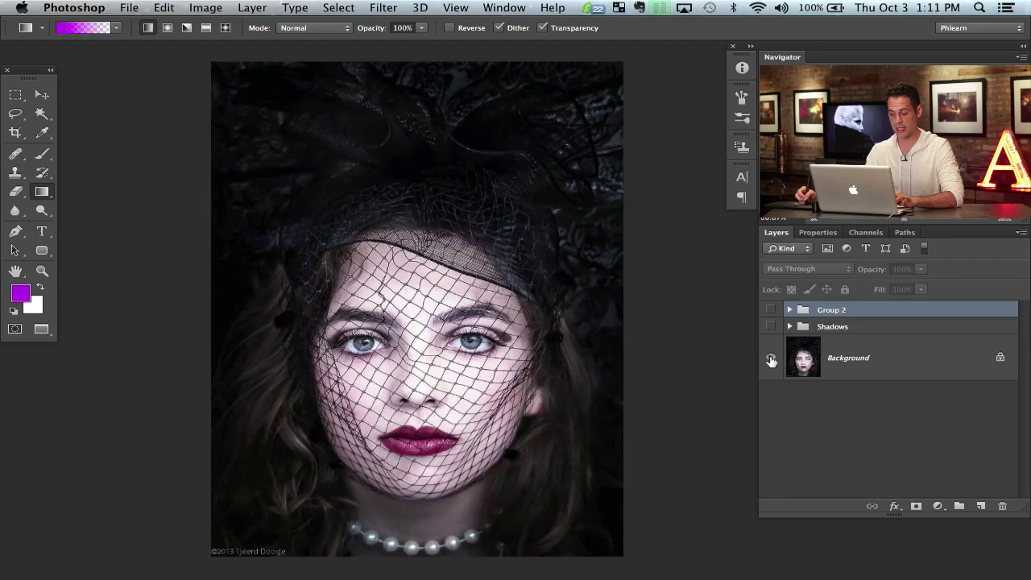
alt+click(770, 360)
alt+click(769, 361)
alt+click(769, 362)
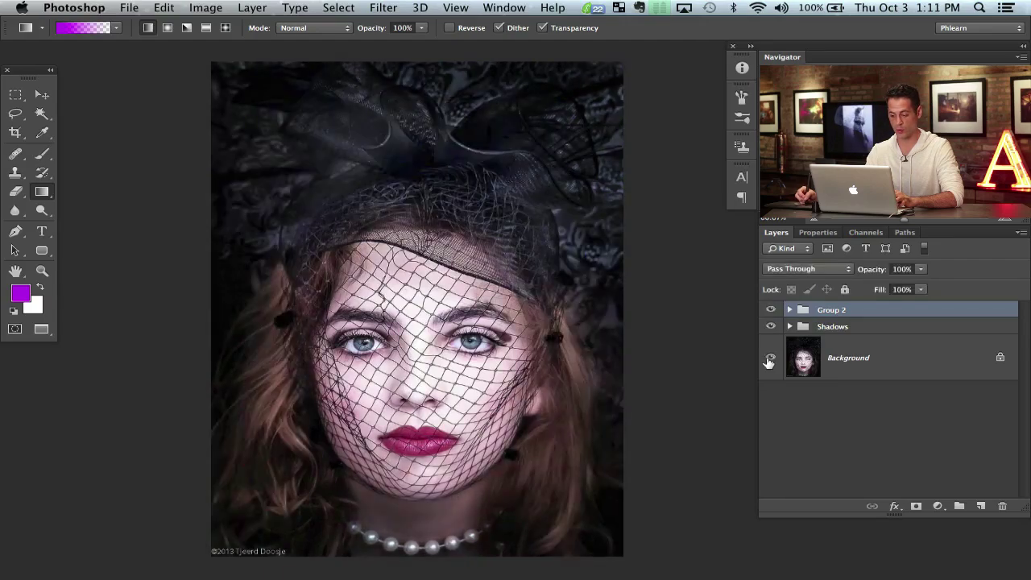
alt+click(769, 362)
alt+click(770, 361)
alt+click(769, 362)
alt+click(769, 361)
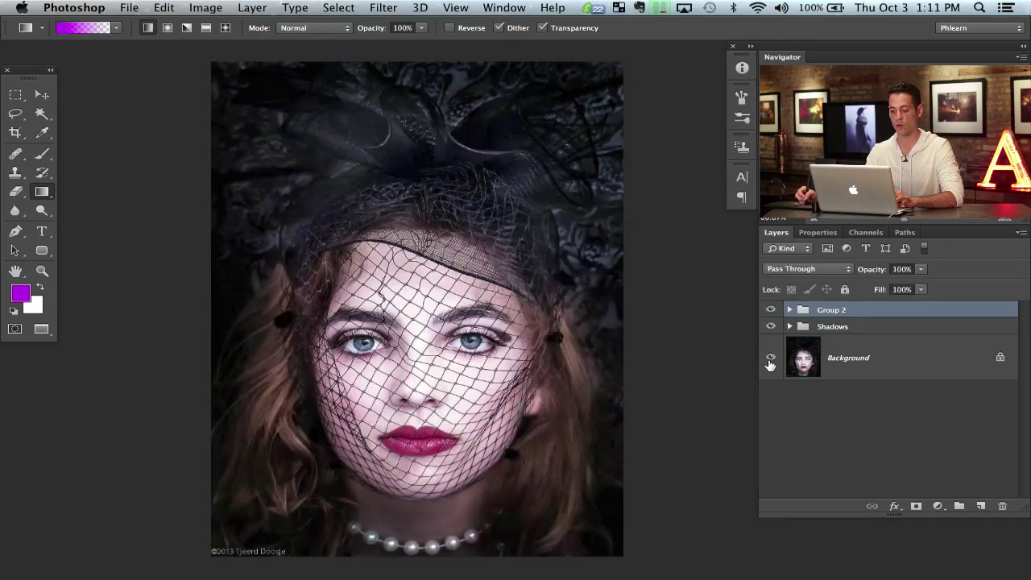
alt+click(769, 361)
alt+click(769, 362)
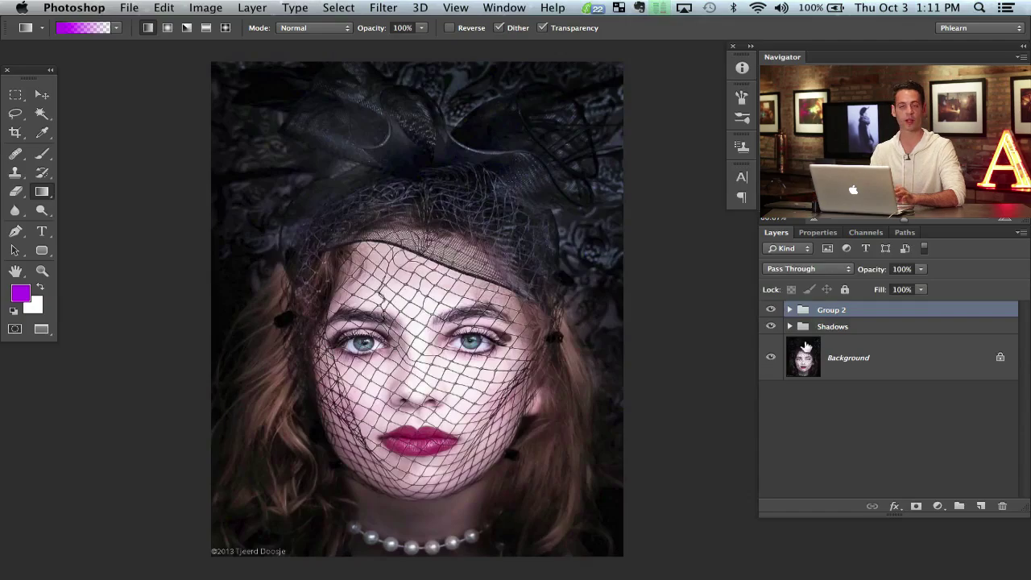